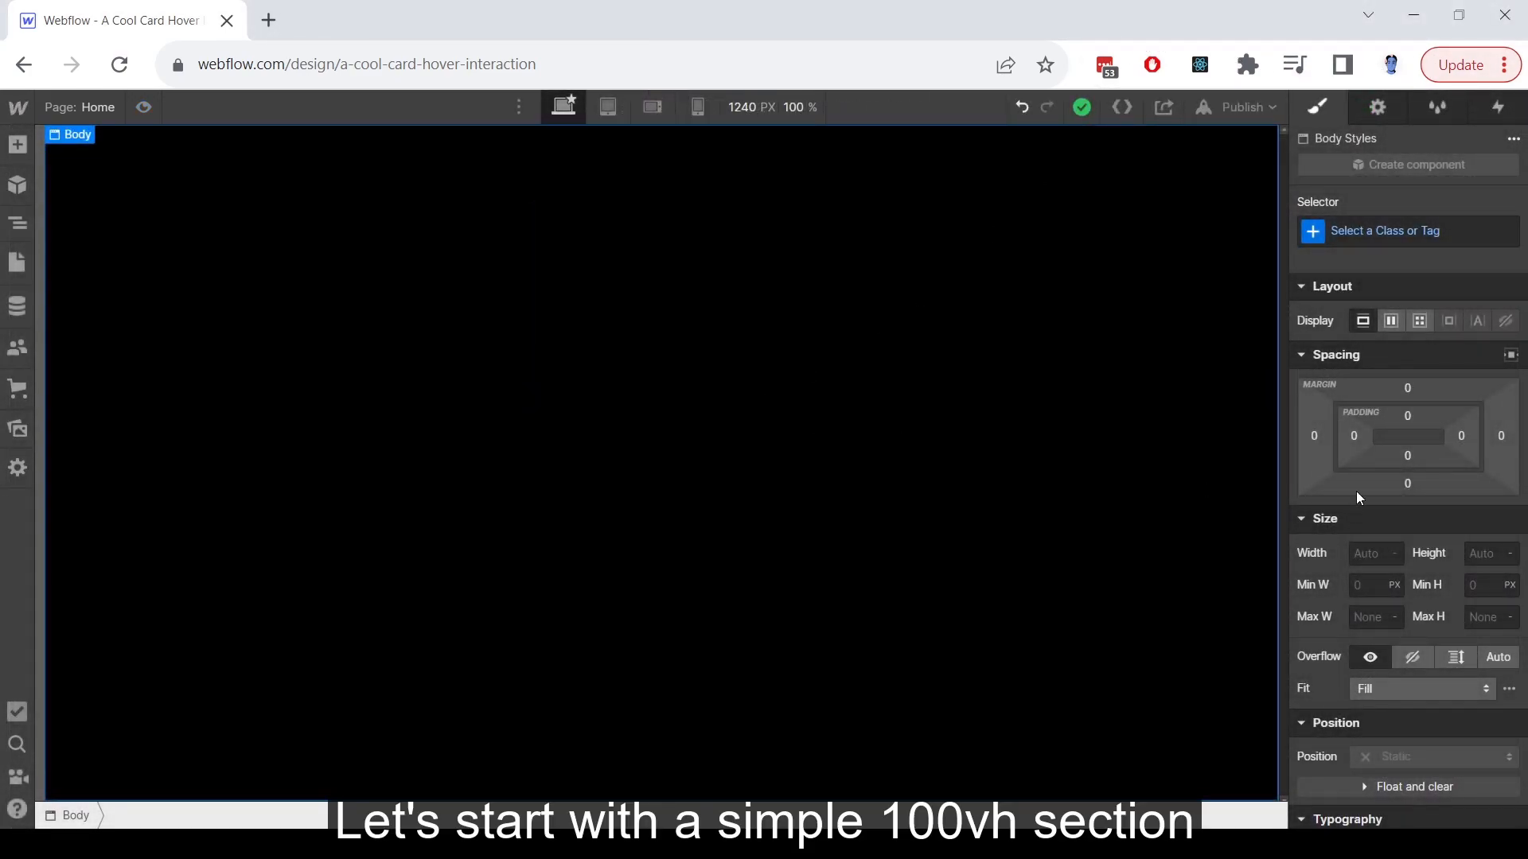
Step: Add a section element to the page body and give it the class Section
{"action": "left_click", "coordinate": [18, 144]}
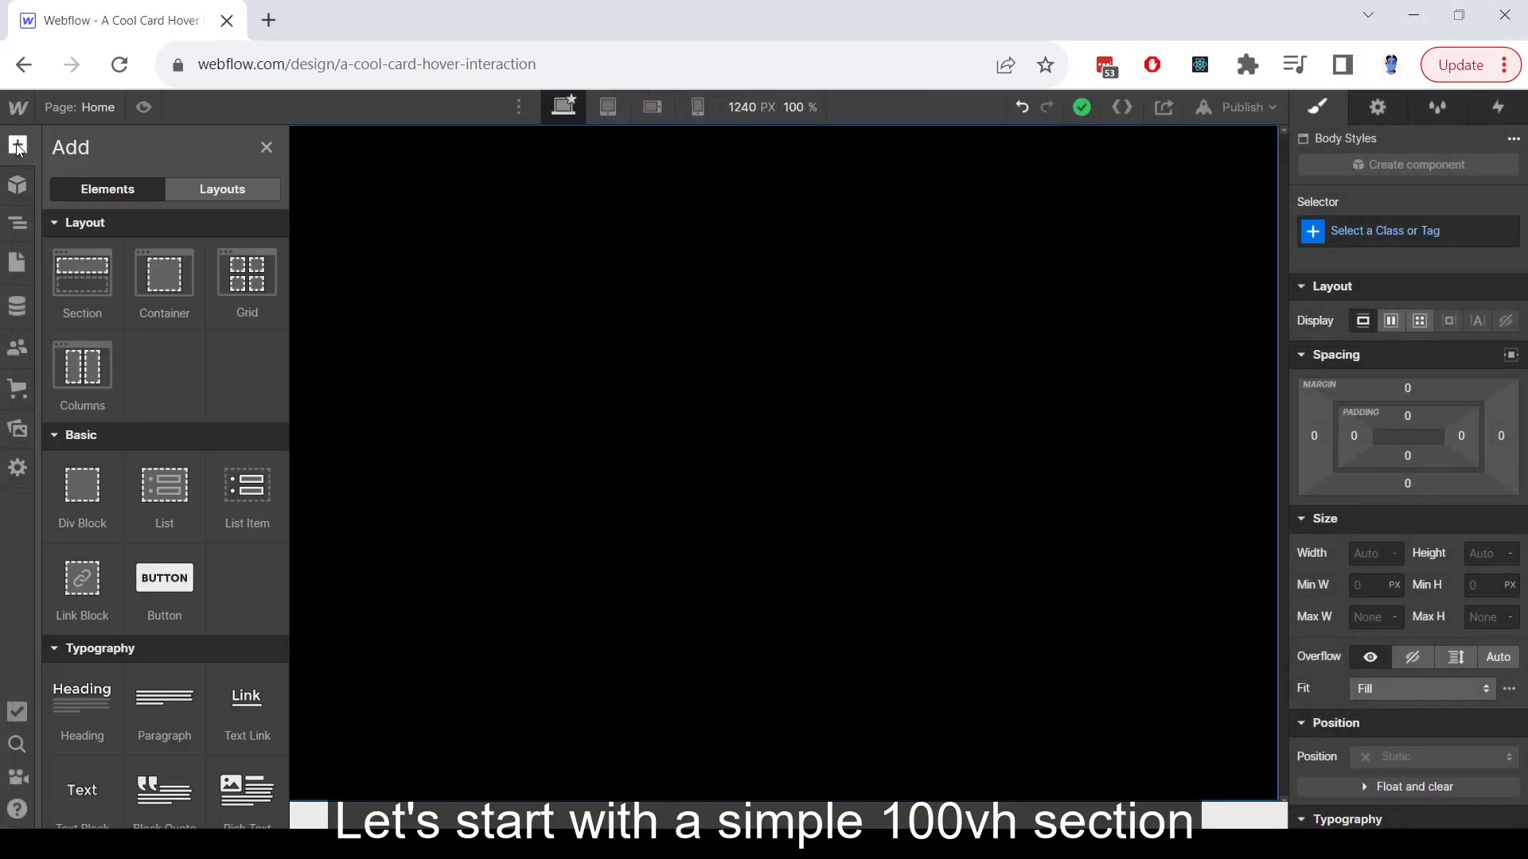
{"action": "left_click_drag", "start_coordinate": [81, 268], "coordinate": [1039, 519]}
{"action": "left_click", "coordinate": [1389, 230]}
{"action": "type", "text": "Section"}
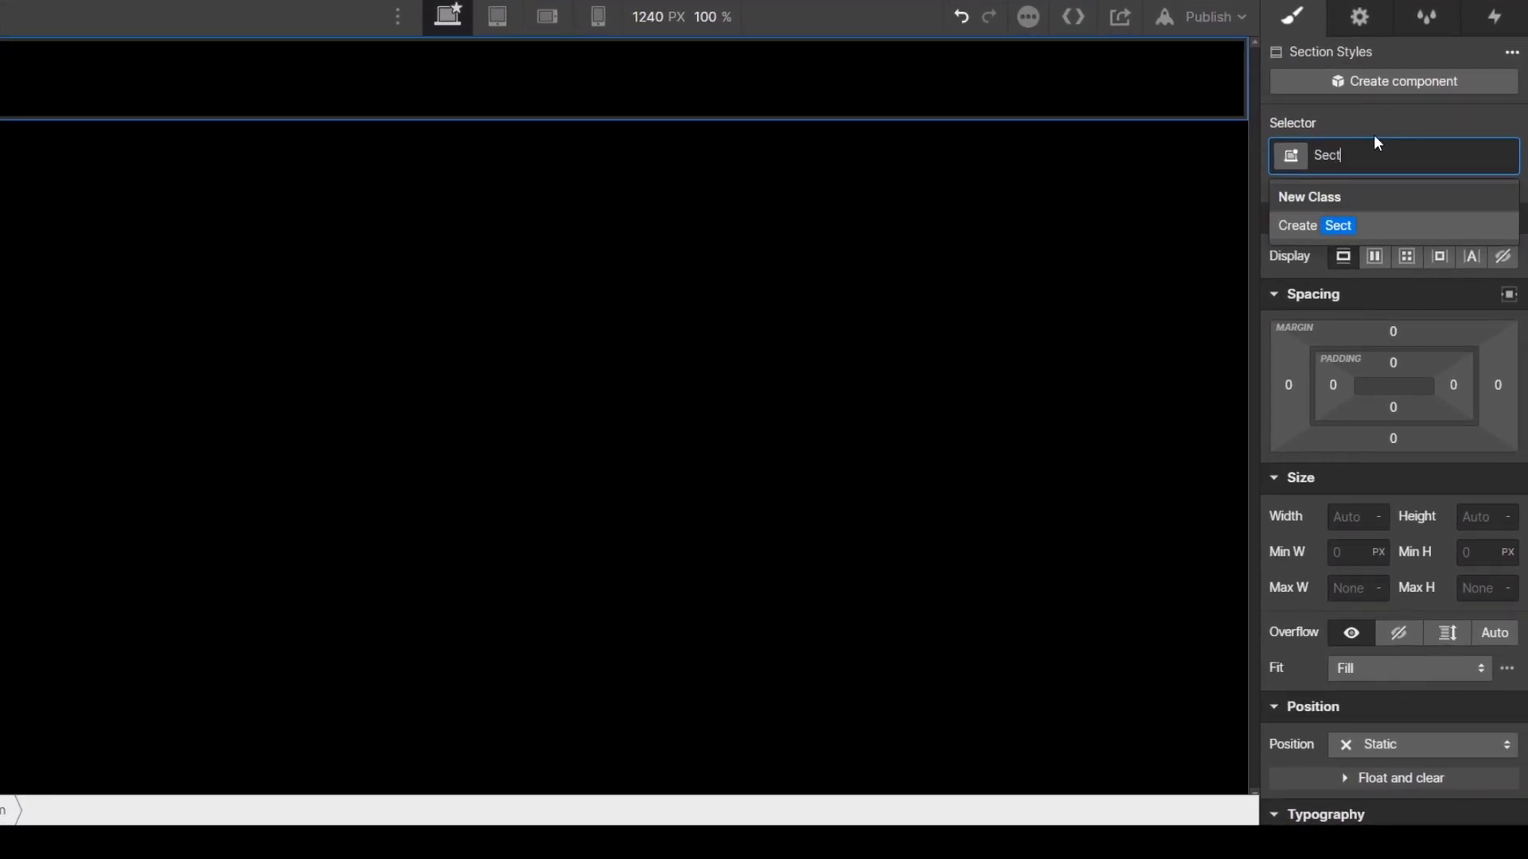
{"action": "key", "text": "Return"}
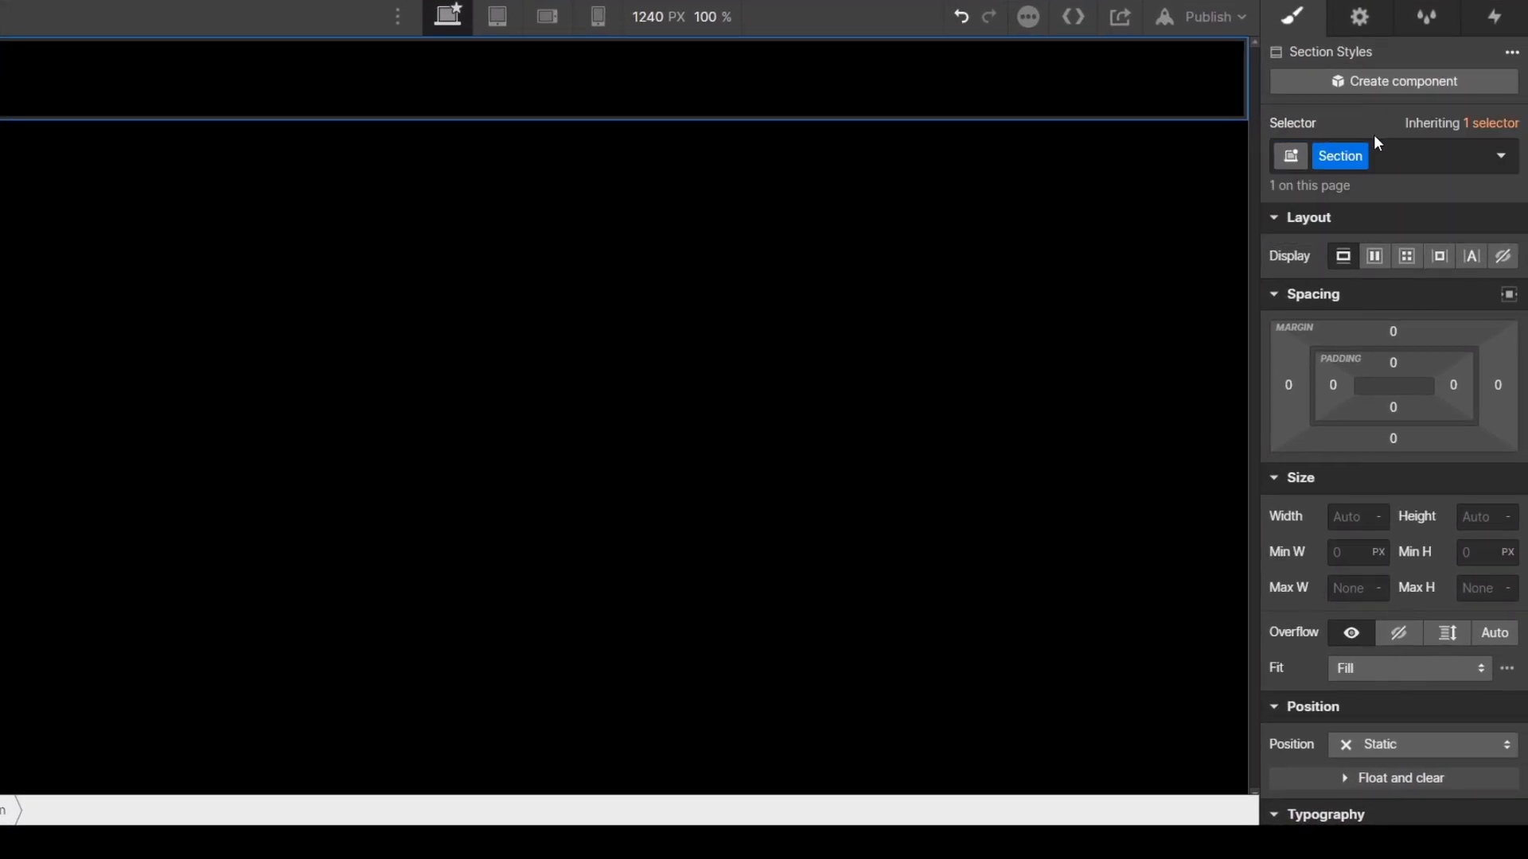
Step: Set the section's height to 100vh and make it a flex layout with its children centered on both axes
{"action": "left_click", "coordinate": [1467, 513]}
{"action": "type", "text": "100vh"}
{"action": "key", "text": "Tab"}
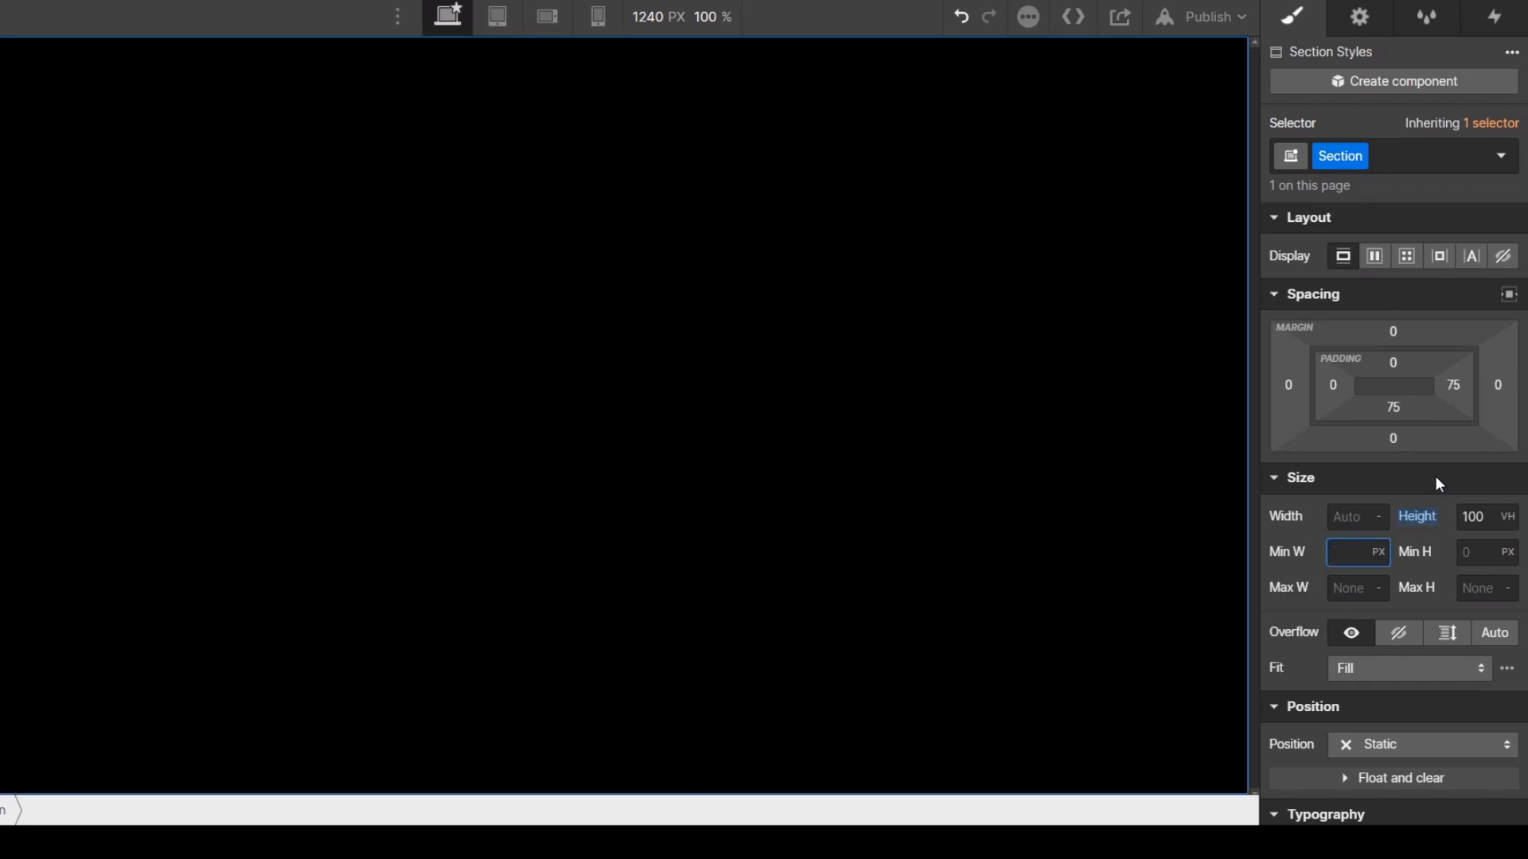
{"action": "left_click", "coordinate": [1375, 256]}
{"action": "left_click", "coordinate": [1385, 336]}
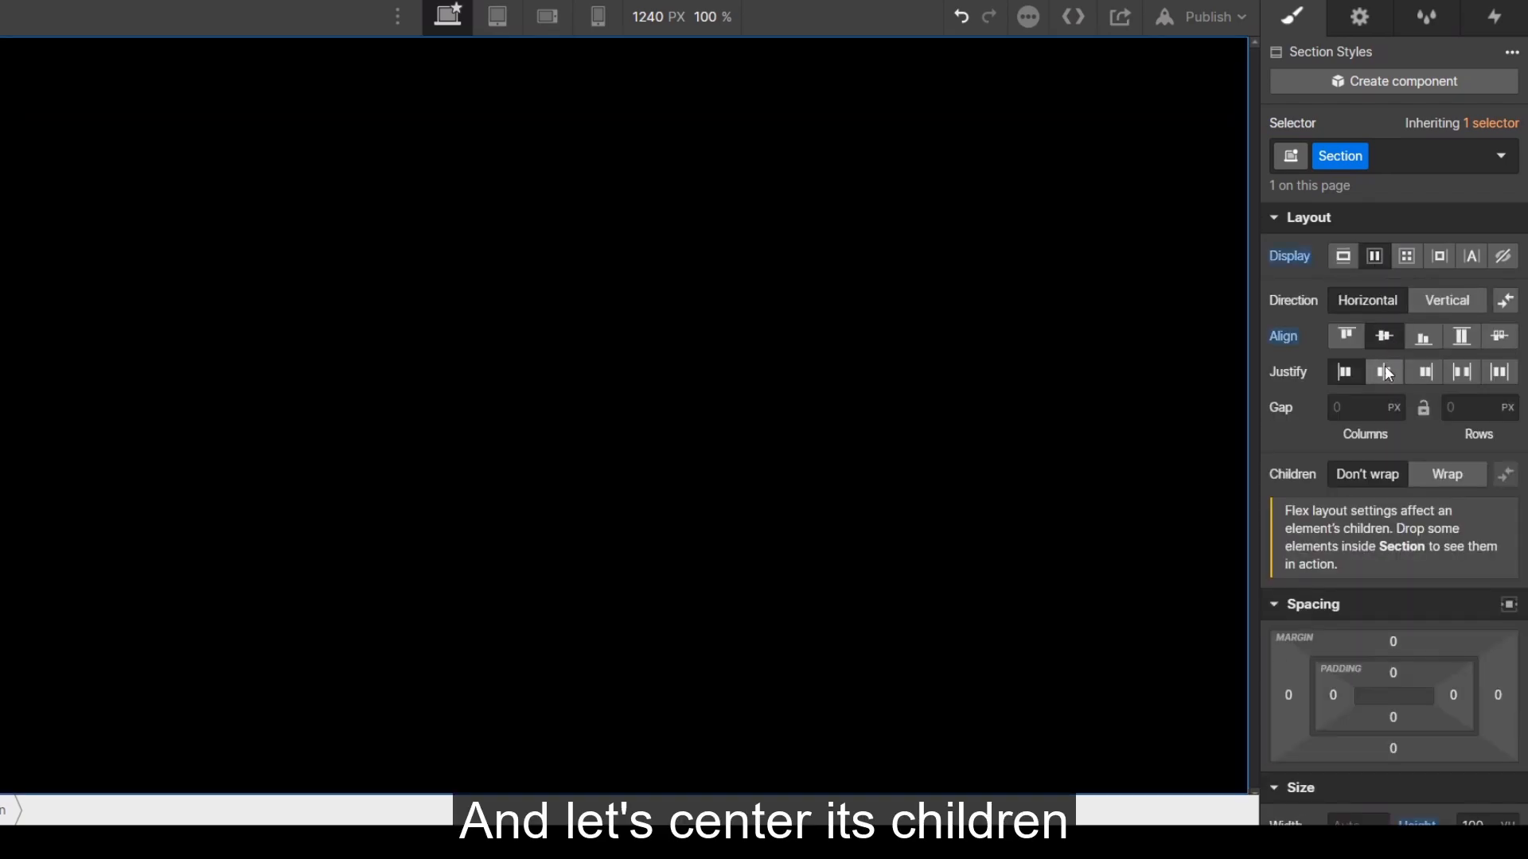
{"action": "left_click", "coordinate": [1385, 371]}
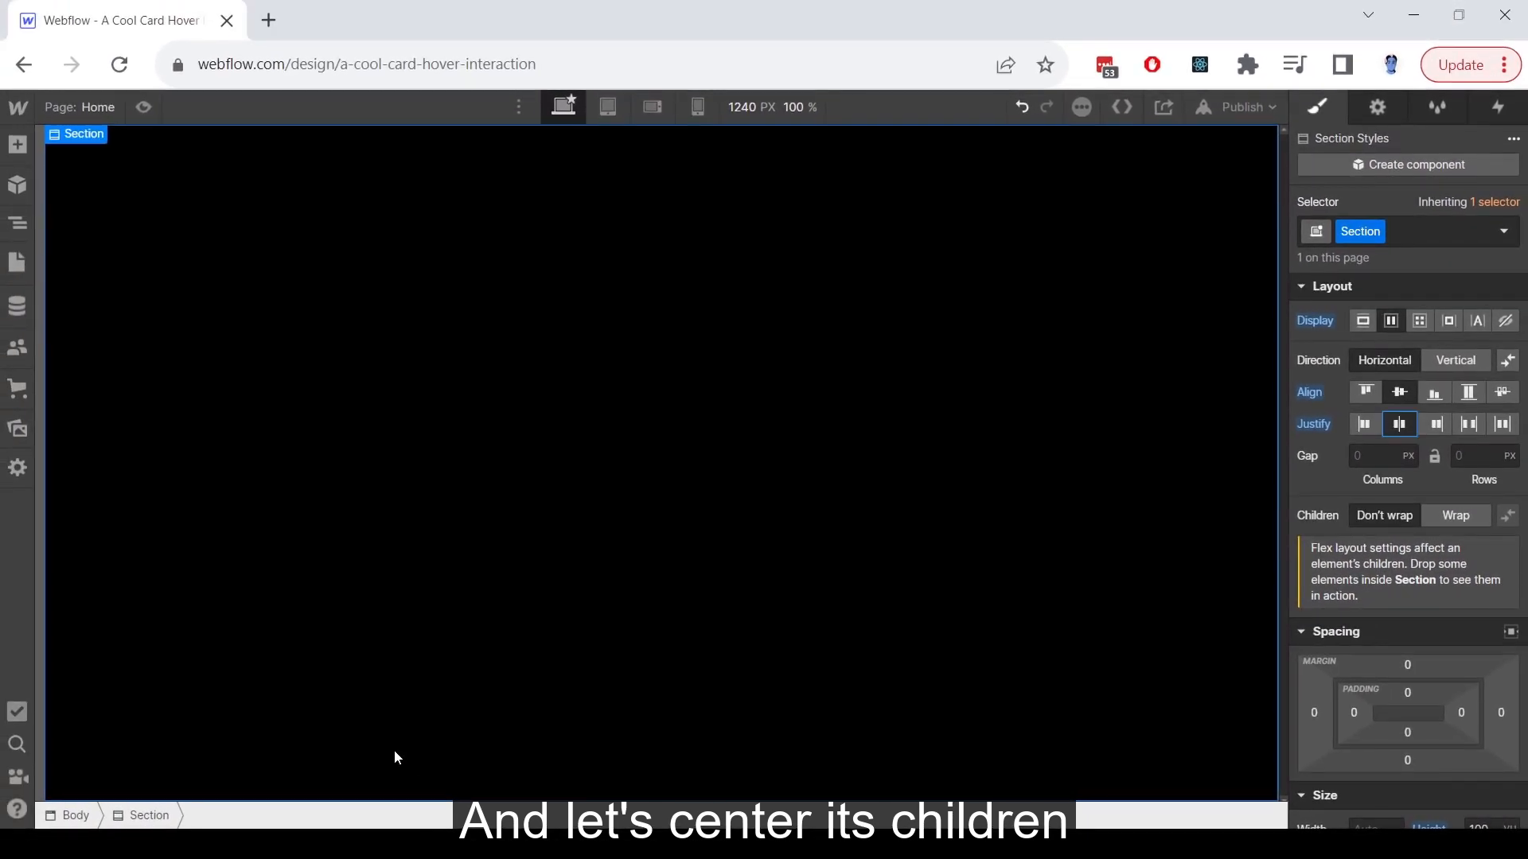
Step: Add a div block inside the section and give it the class Card
{"action": "left_click", "coordinate": [17, 144]}
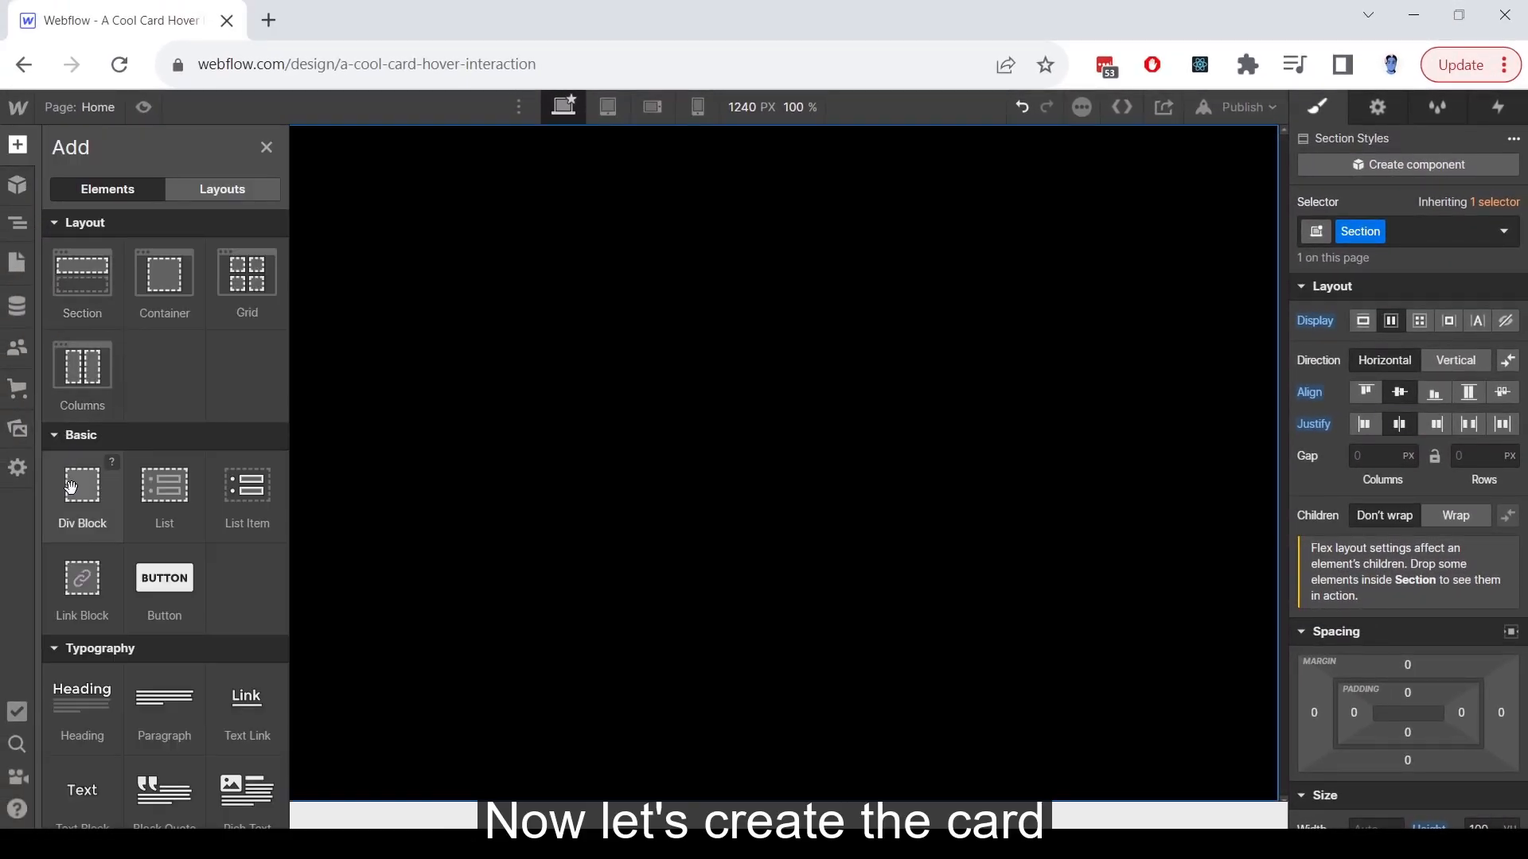
{"action": "left_click", "coordinate": [79, 485]}
{"action": "left_click", "coordinate": [1412, 230]}
{"action": "type", "text": "C"}
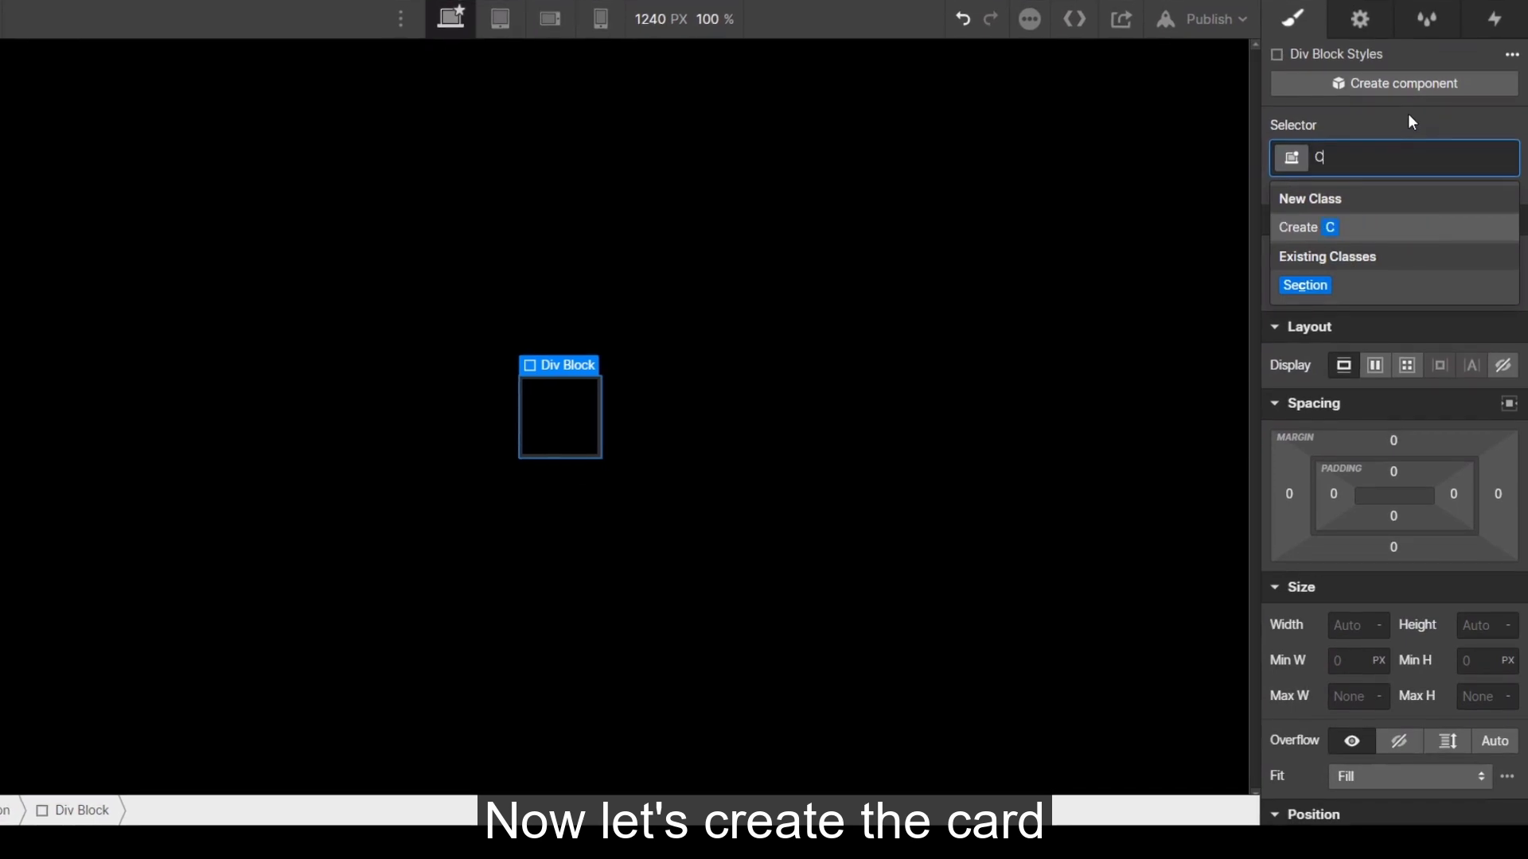
{"action": "type", "text": "ard"}
{"action": "key", "text": "Return"}
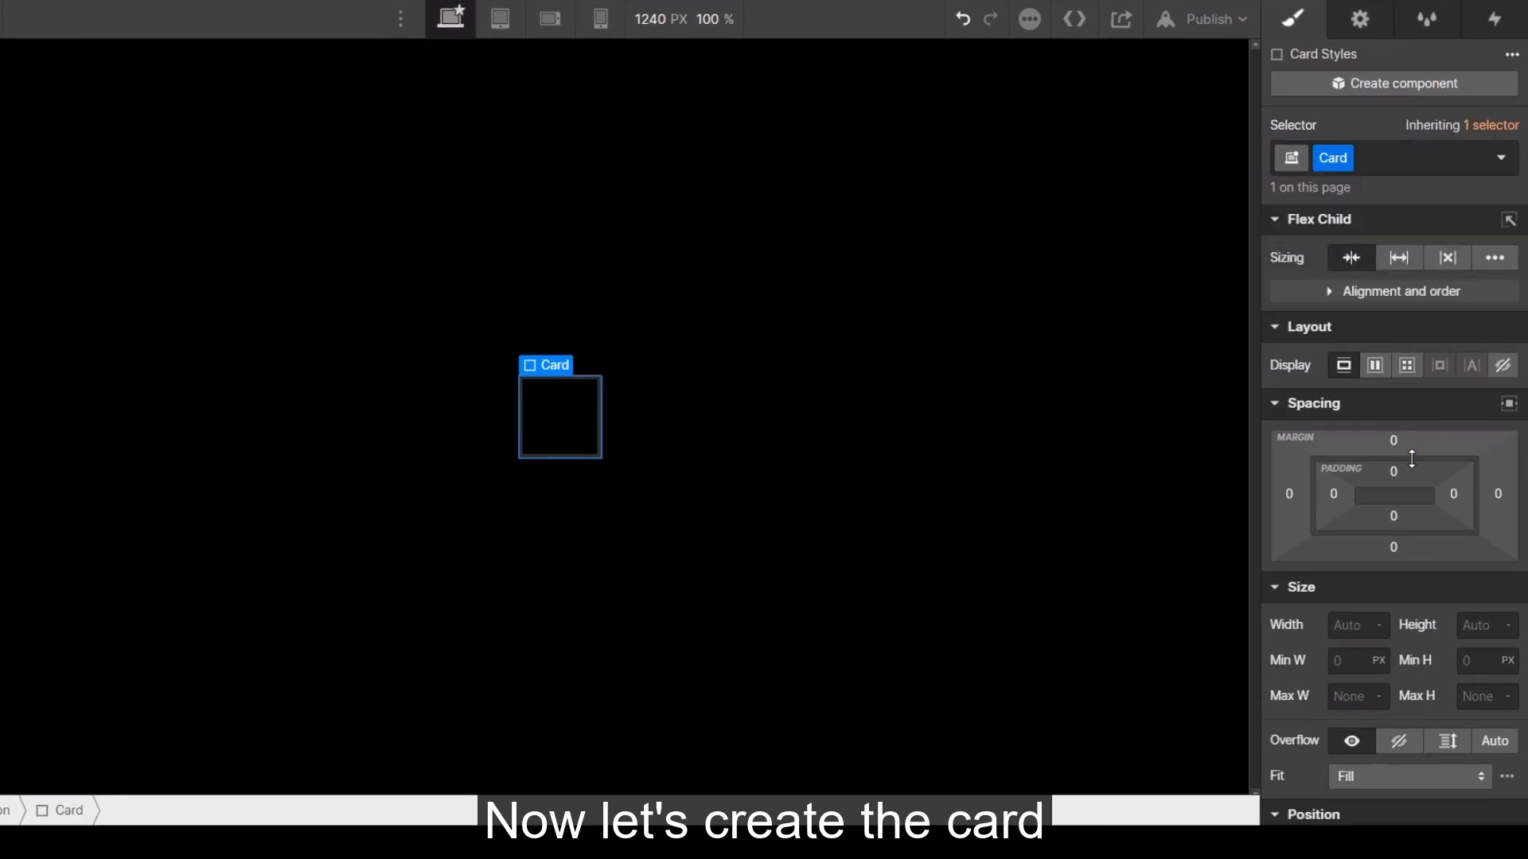
Step: Set the card's width to 30rem and its height to 35rem
{"action": "left_click", "coordinate": [1353, 626]}
{"action": "type", "text": "30rem"}
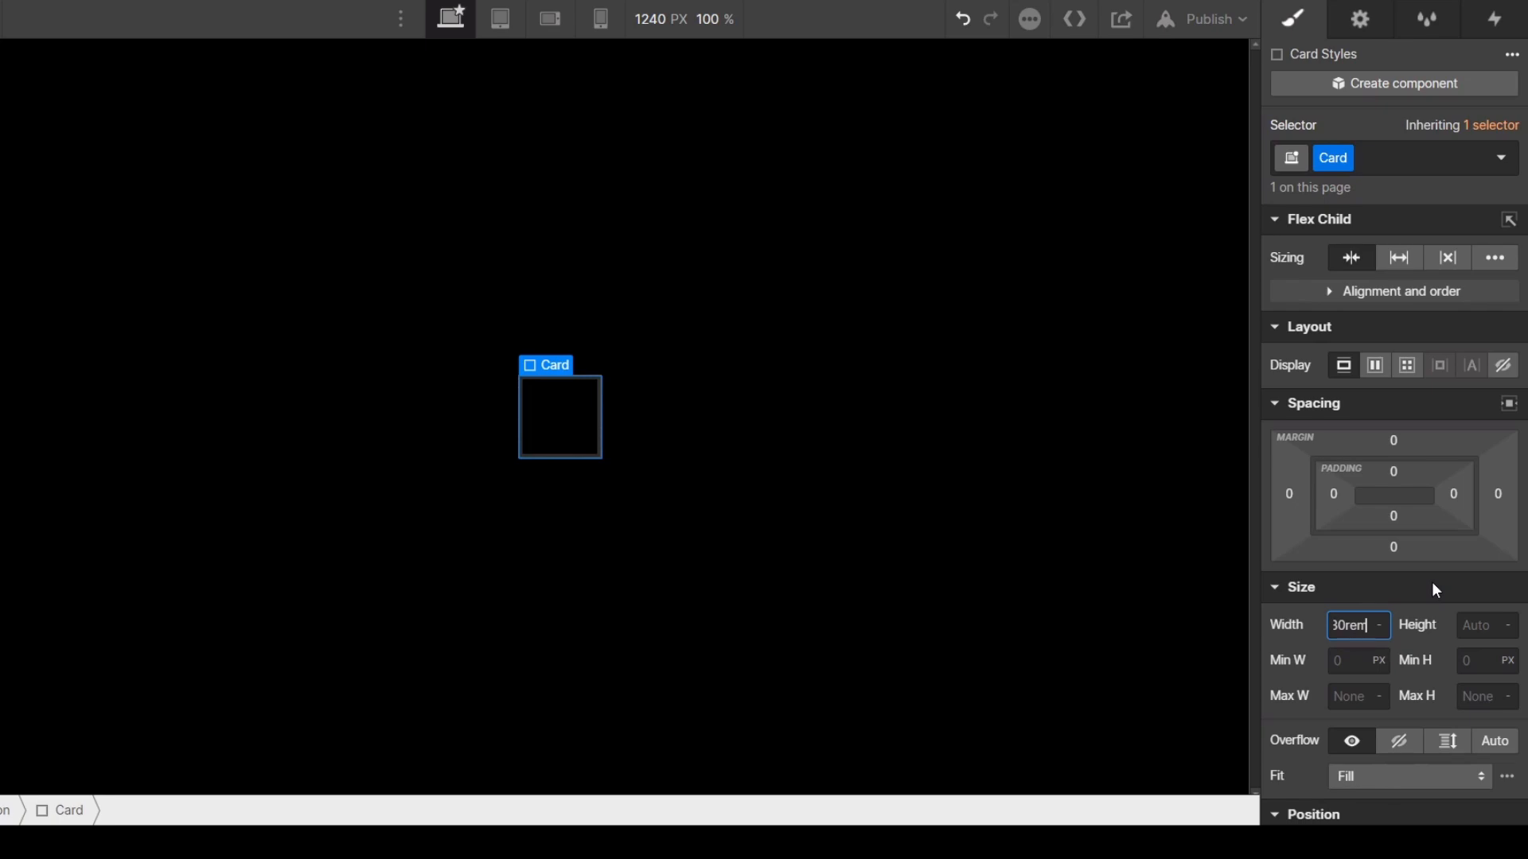
{"action": "key", "text": "Tab"}
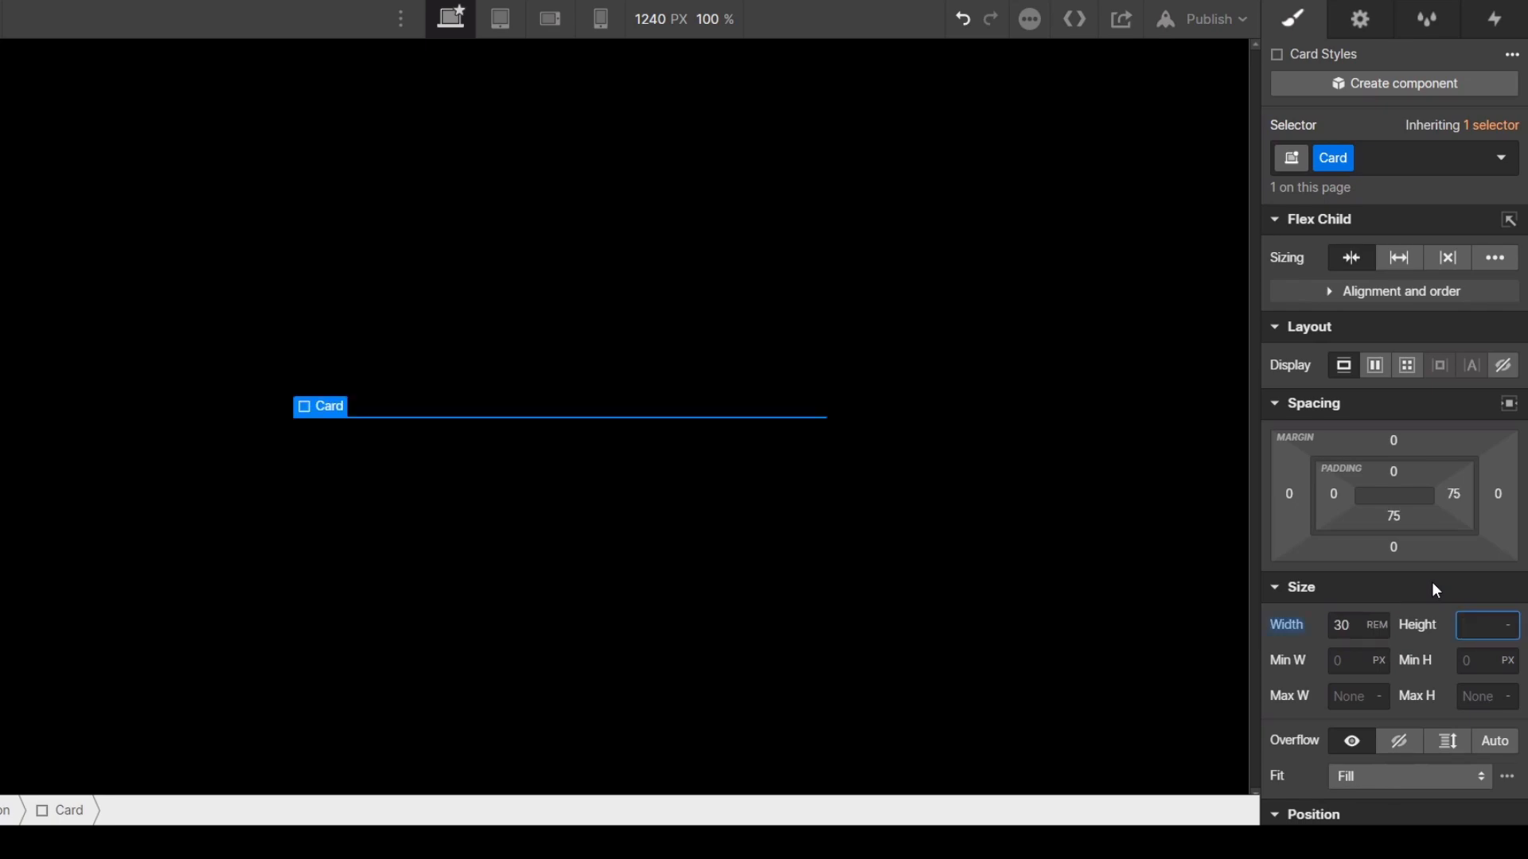
{"action": "type", "text": "35rem"}
{"action": "key", "text": "Tab"}
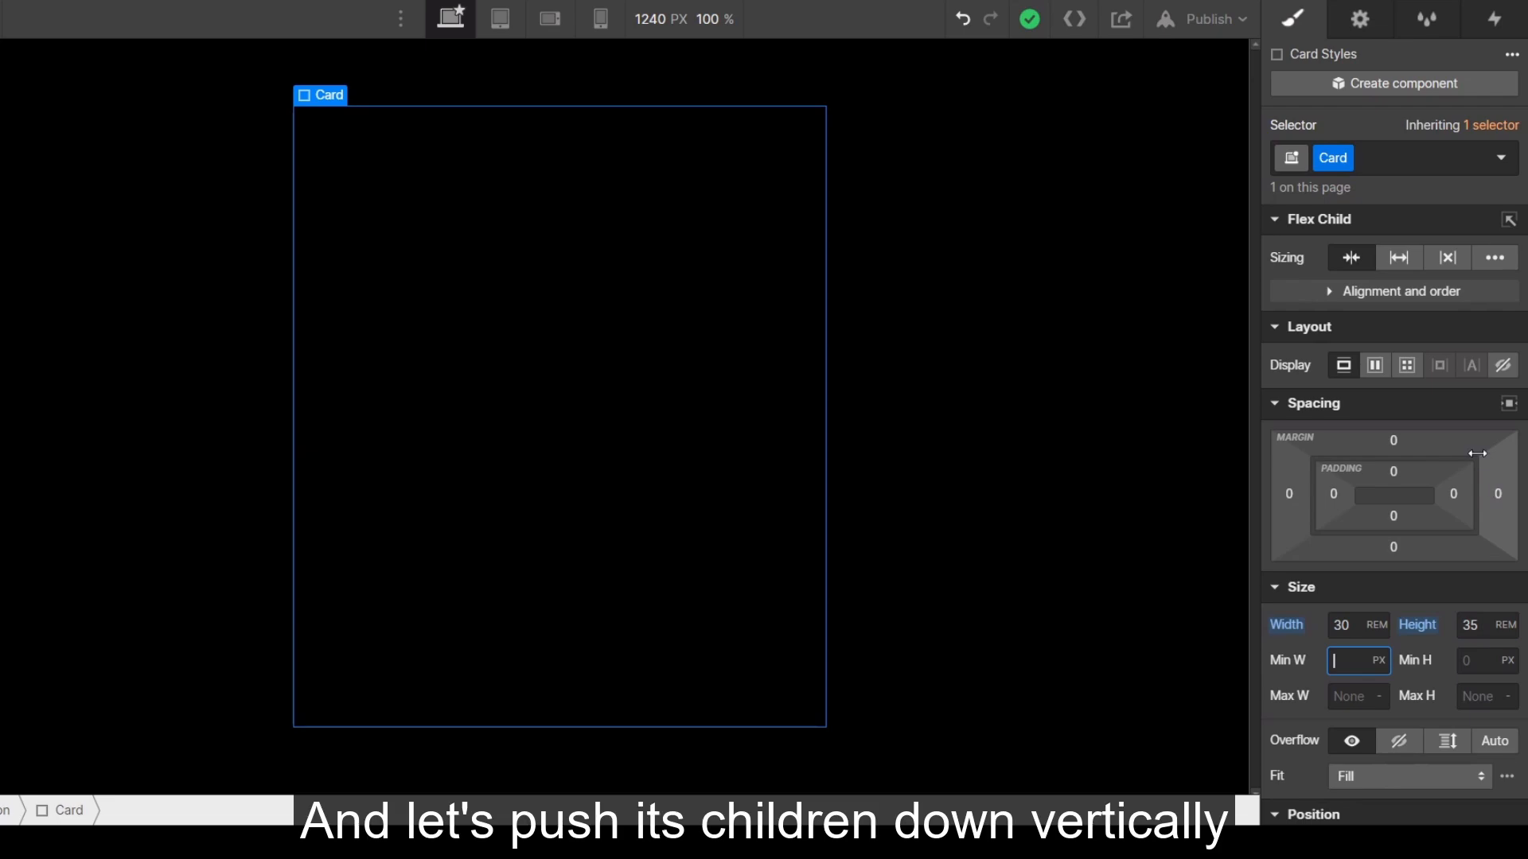
Step: Make the card a vertical flex layout with its children justified to the end
{"action": "left_click", "coordinate": [1378, 364]}
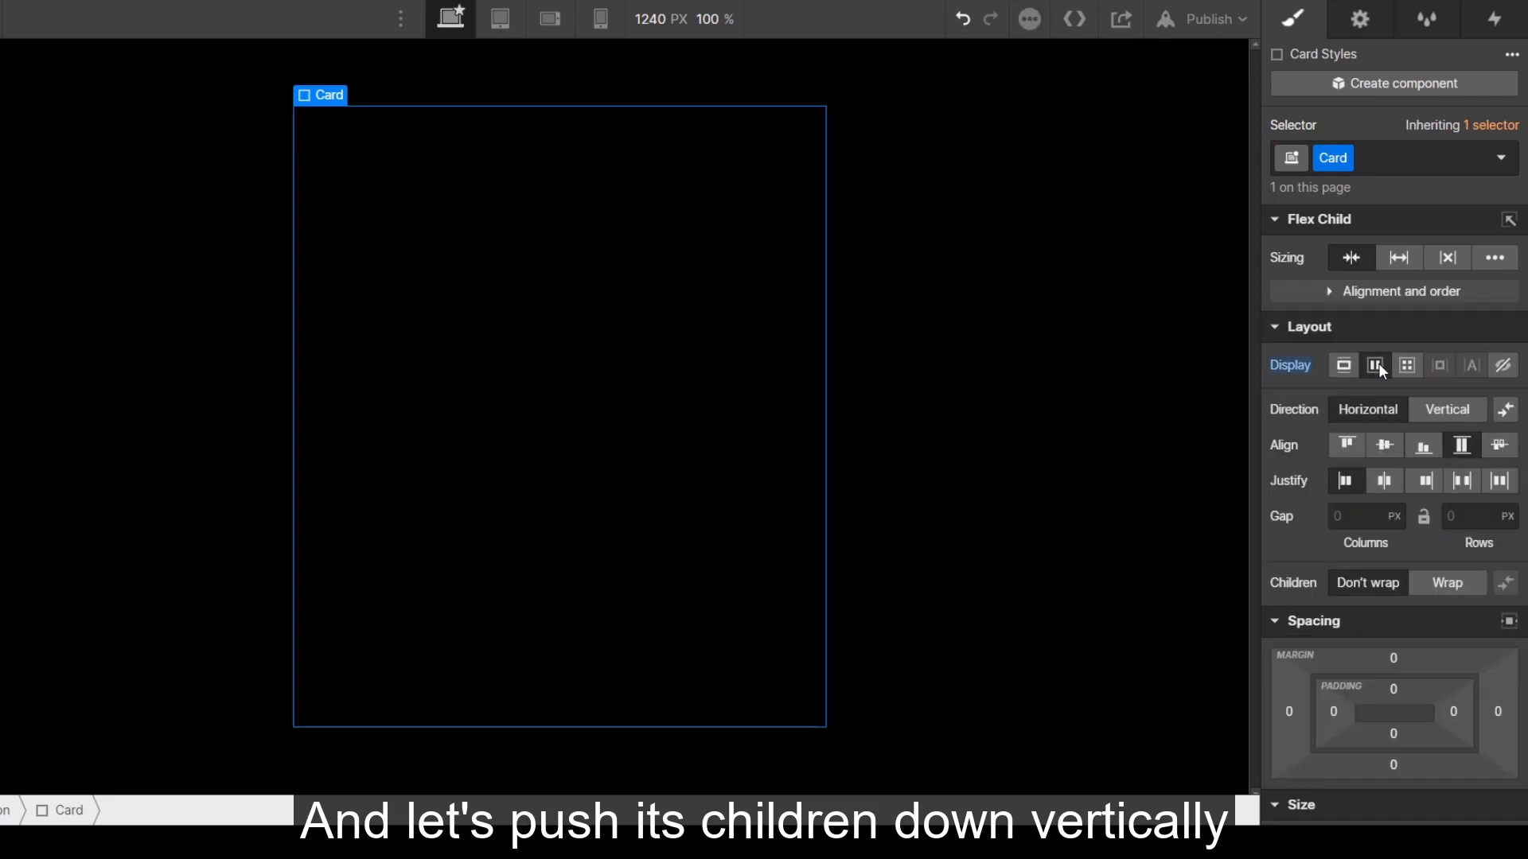
{"action": "left_click", "coordinate": [1461, 412]}
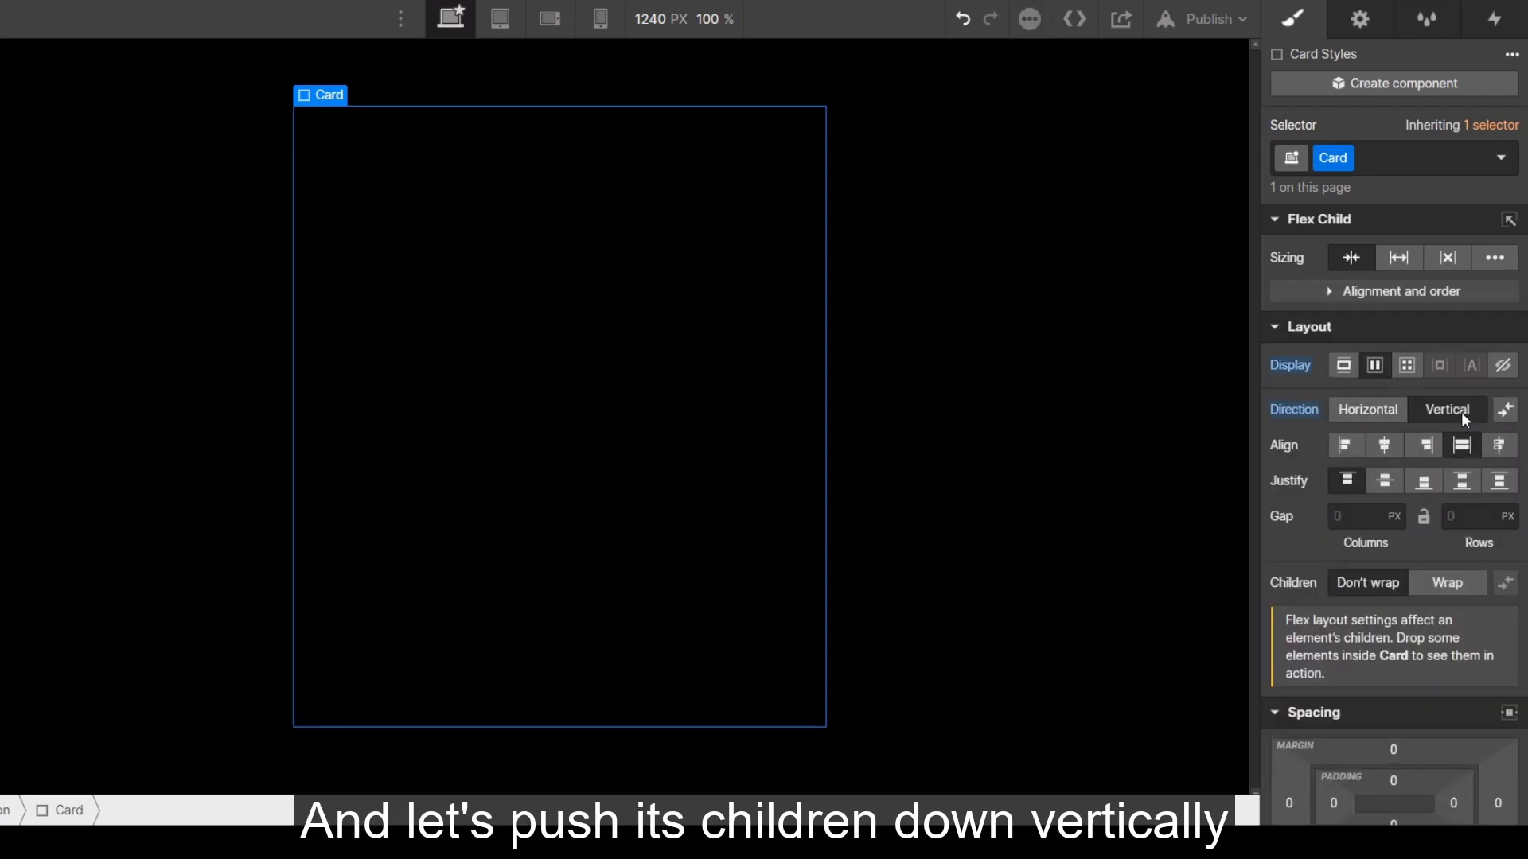
{"action": "left_click", "coordinate": [1424, 480]}
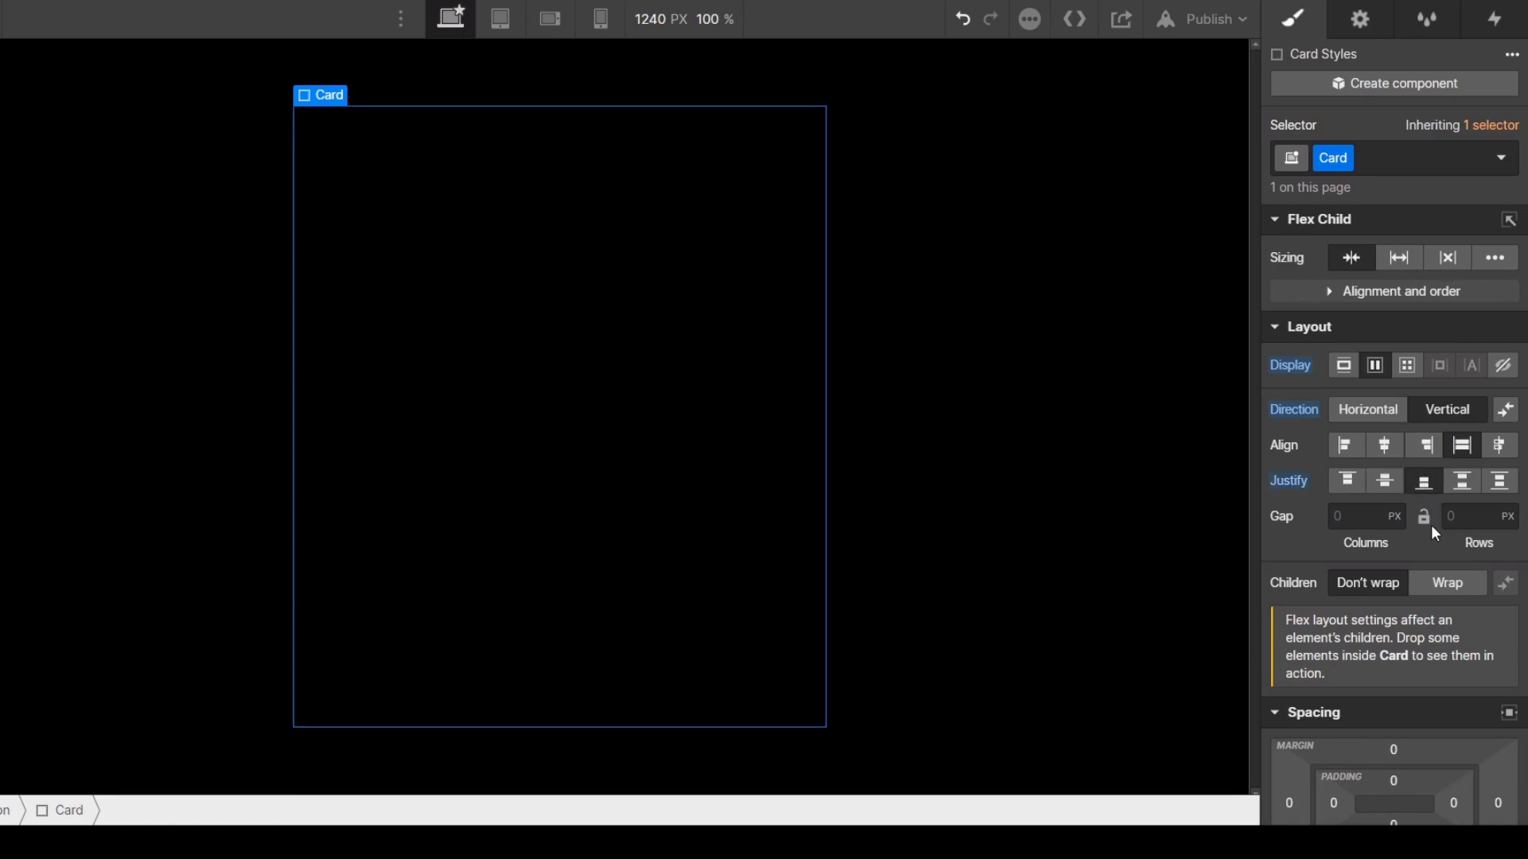
Step: Round all the card's corners with a border radius of 1rem
{"action": "scroll", "coordinate": [1433, 528], "scroll_direction": "down", "scroll_amount": 7}
{"action": "scroll", "coordinate": [1433, 531], "scroll_direction": "down", "scroll_amount": 7}
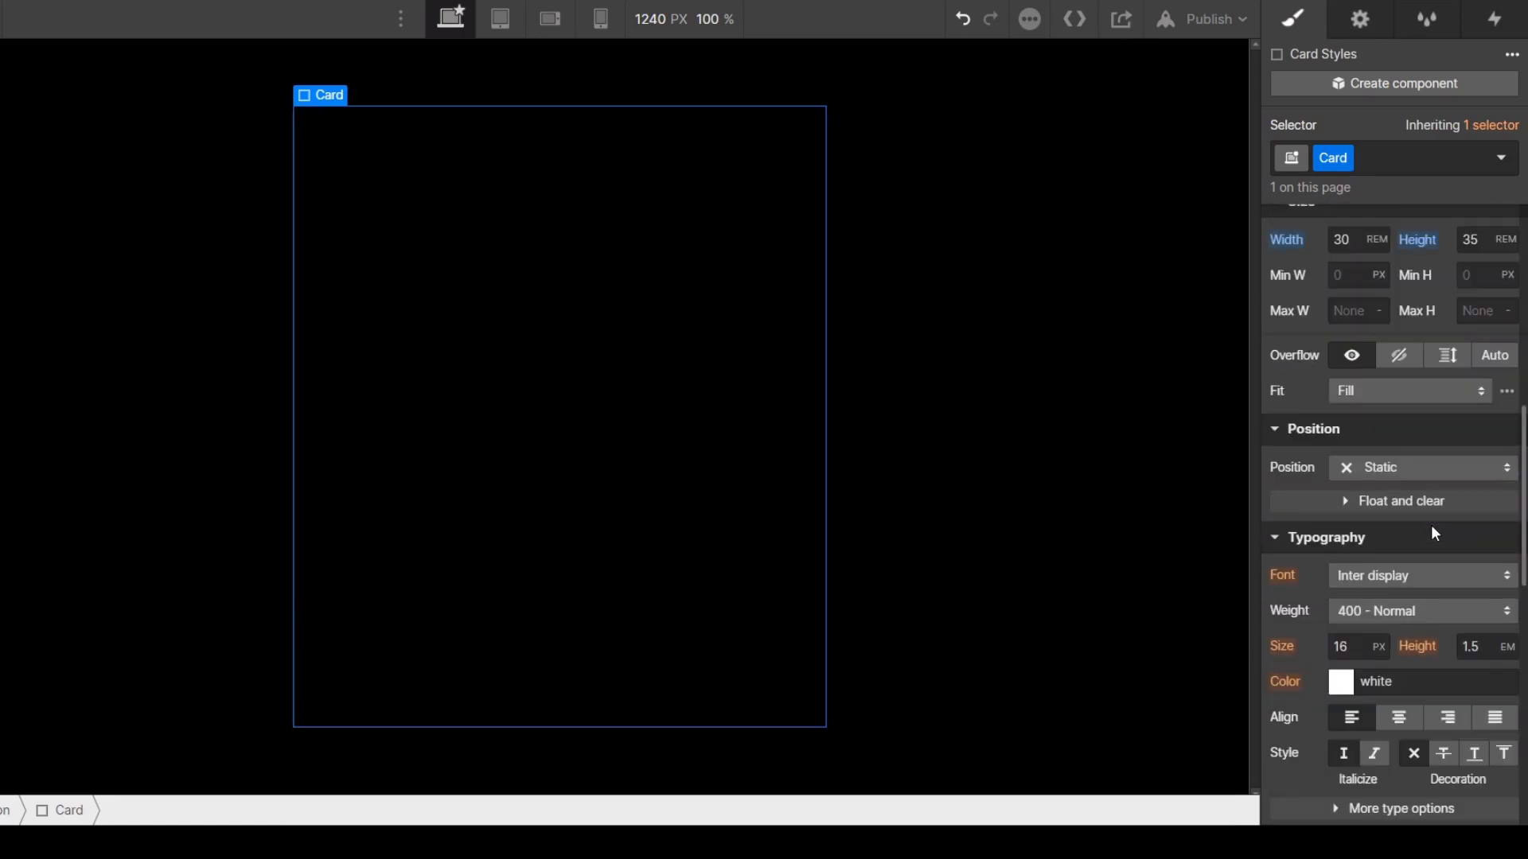
{"action": "left_click", "coordinate": [1482, 618]}
{"action": "type", "text": "1rem"}
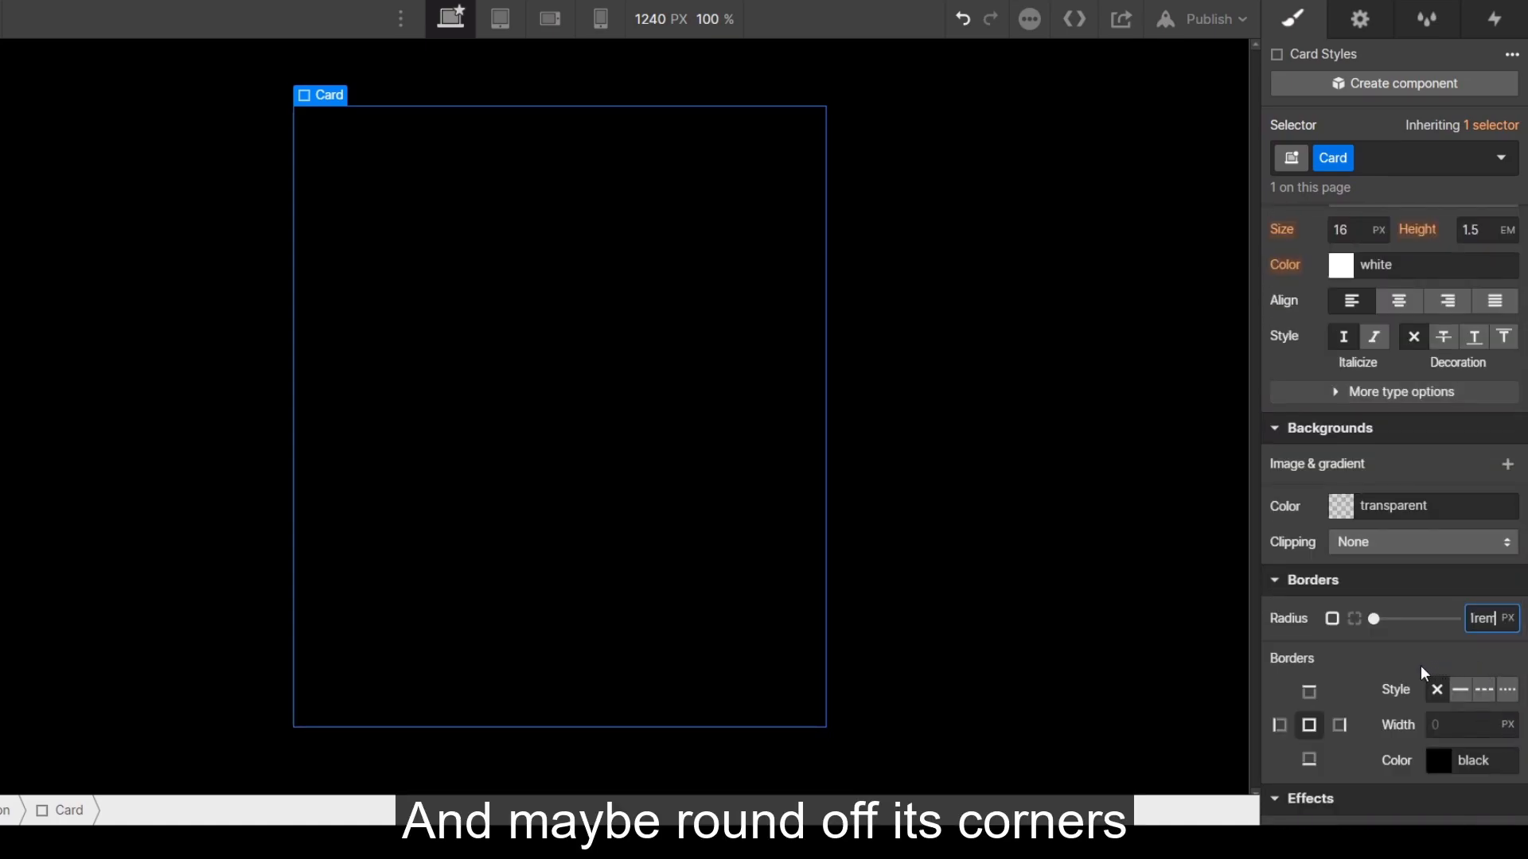
{"action": "key", "text": "Tab"}
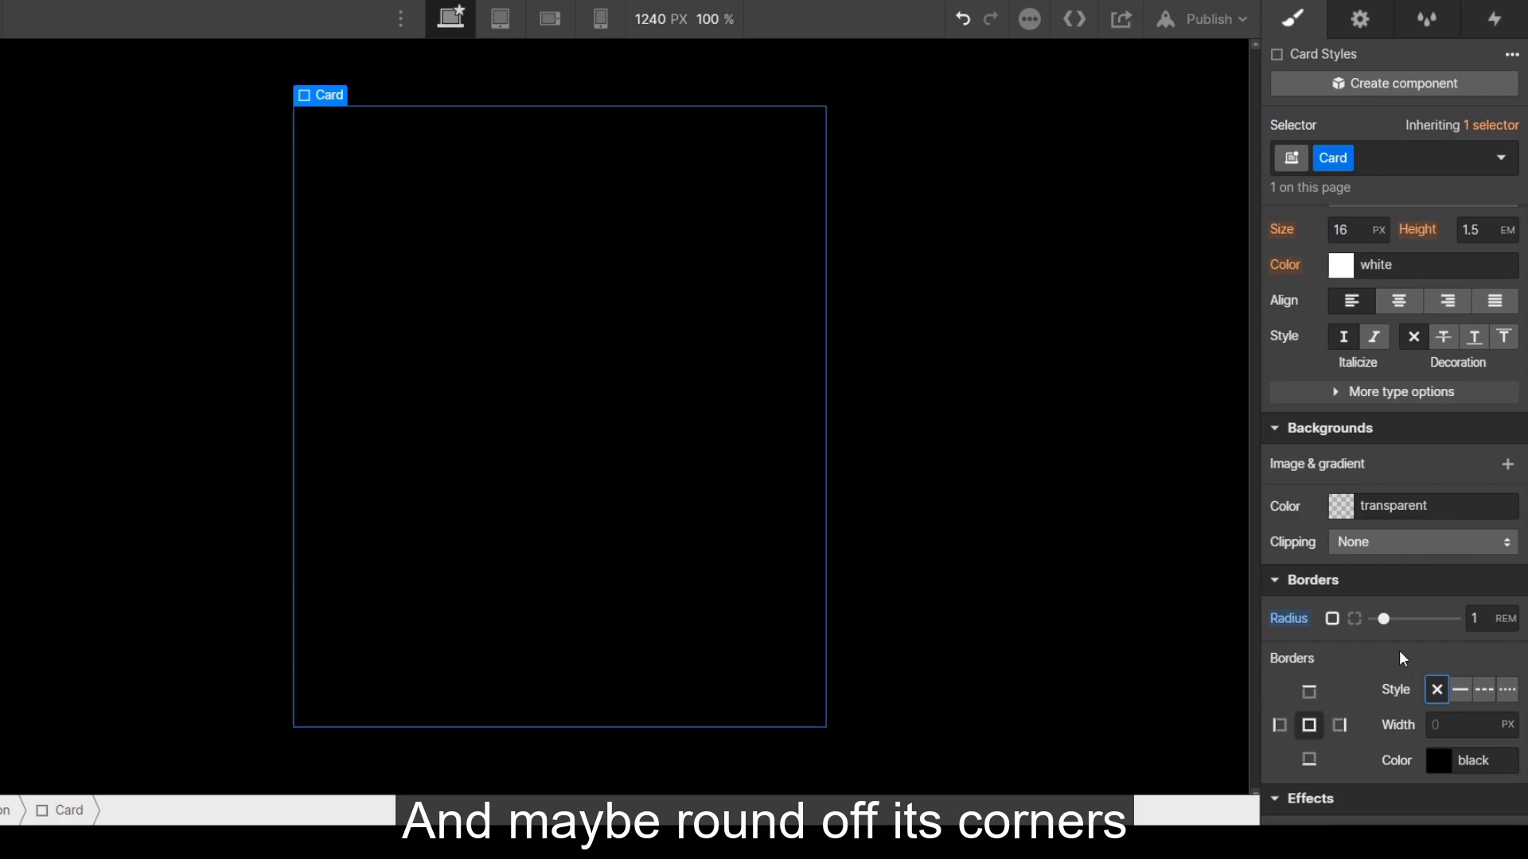
Step: Give the card a white (#ffffff) background color at 10% alpha
{"action": "left_click", "coordinate": [1347, 505]}
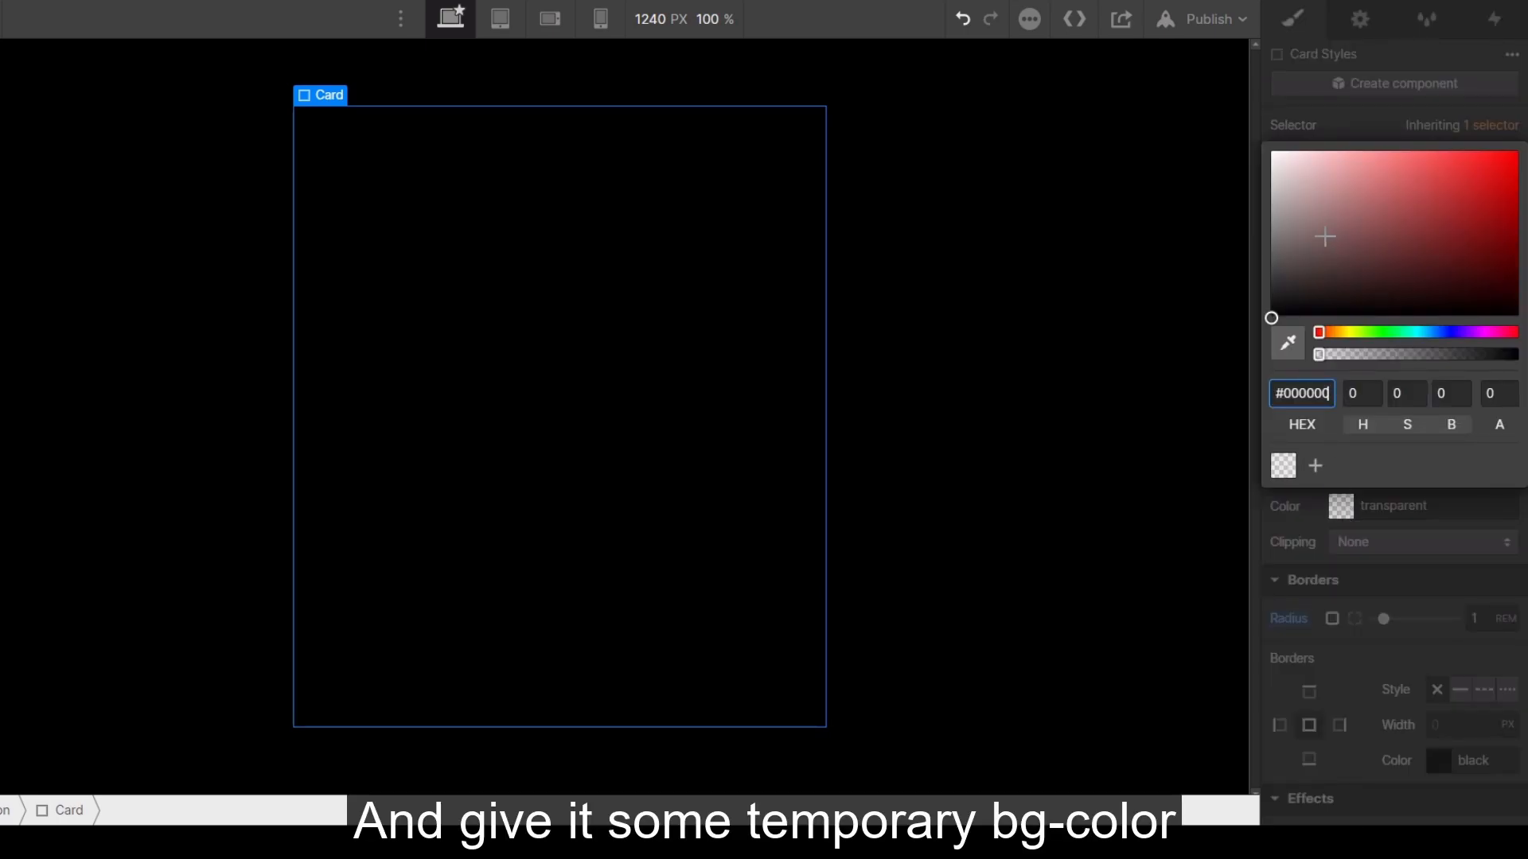
{"action": "left_click_drag", "start_coordinate": [1327, 231], "coordinate": [1228, 109]}
{"action": "left_click", "coordinate": [1499, 393]}
{"action": "type", "text": "10"}
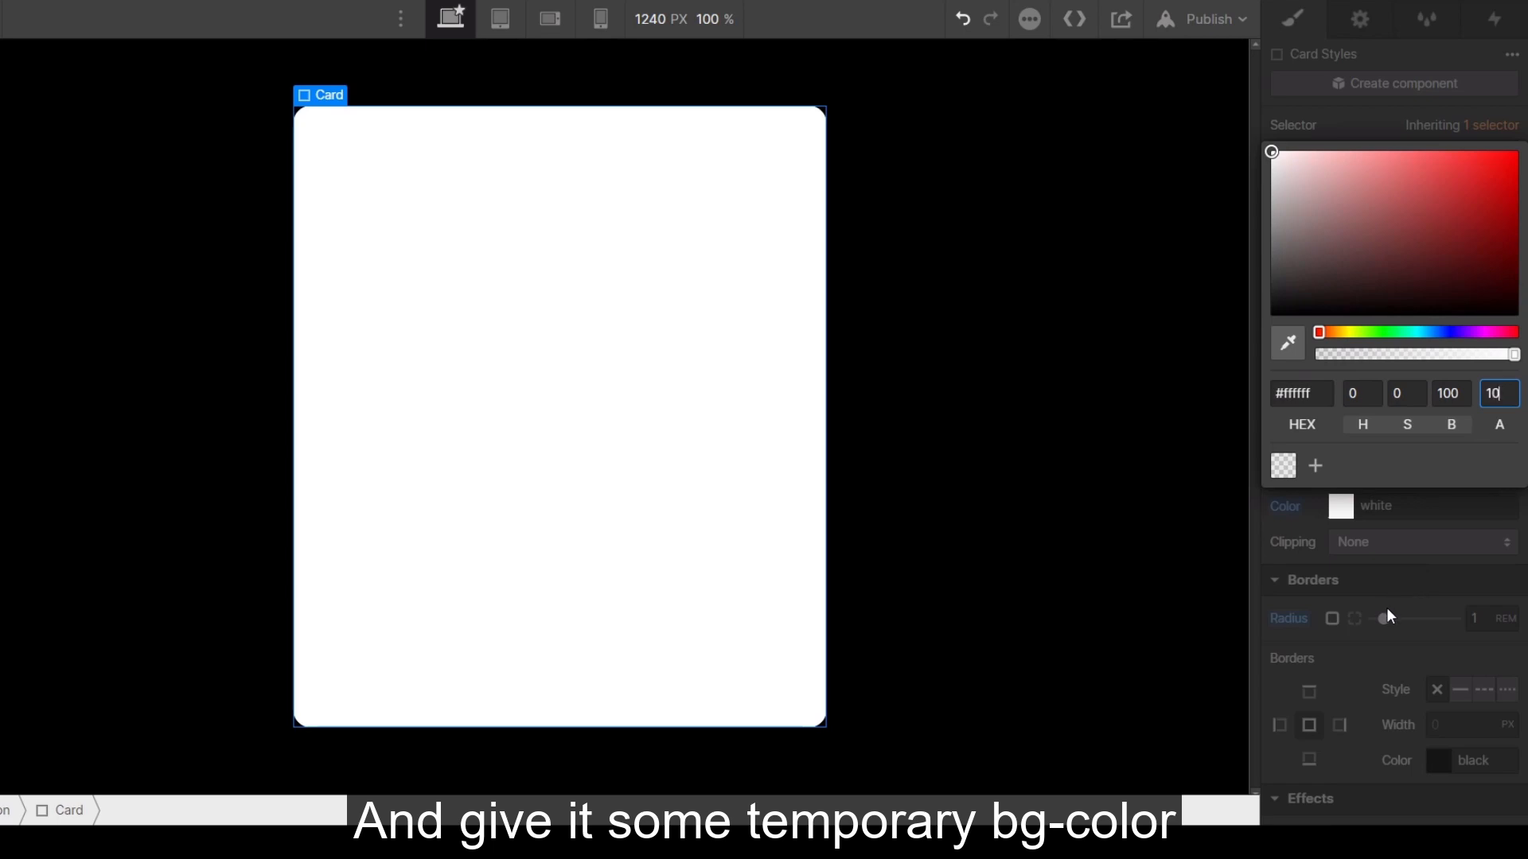
{"action": "key", "text": "Return"}
{"action": "left_click", "coordinate": [1342, 541]}
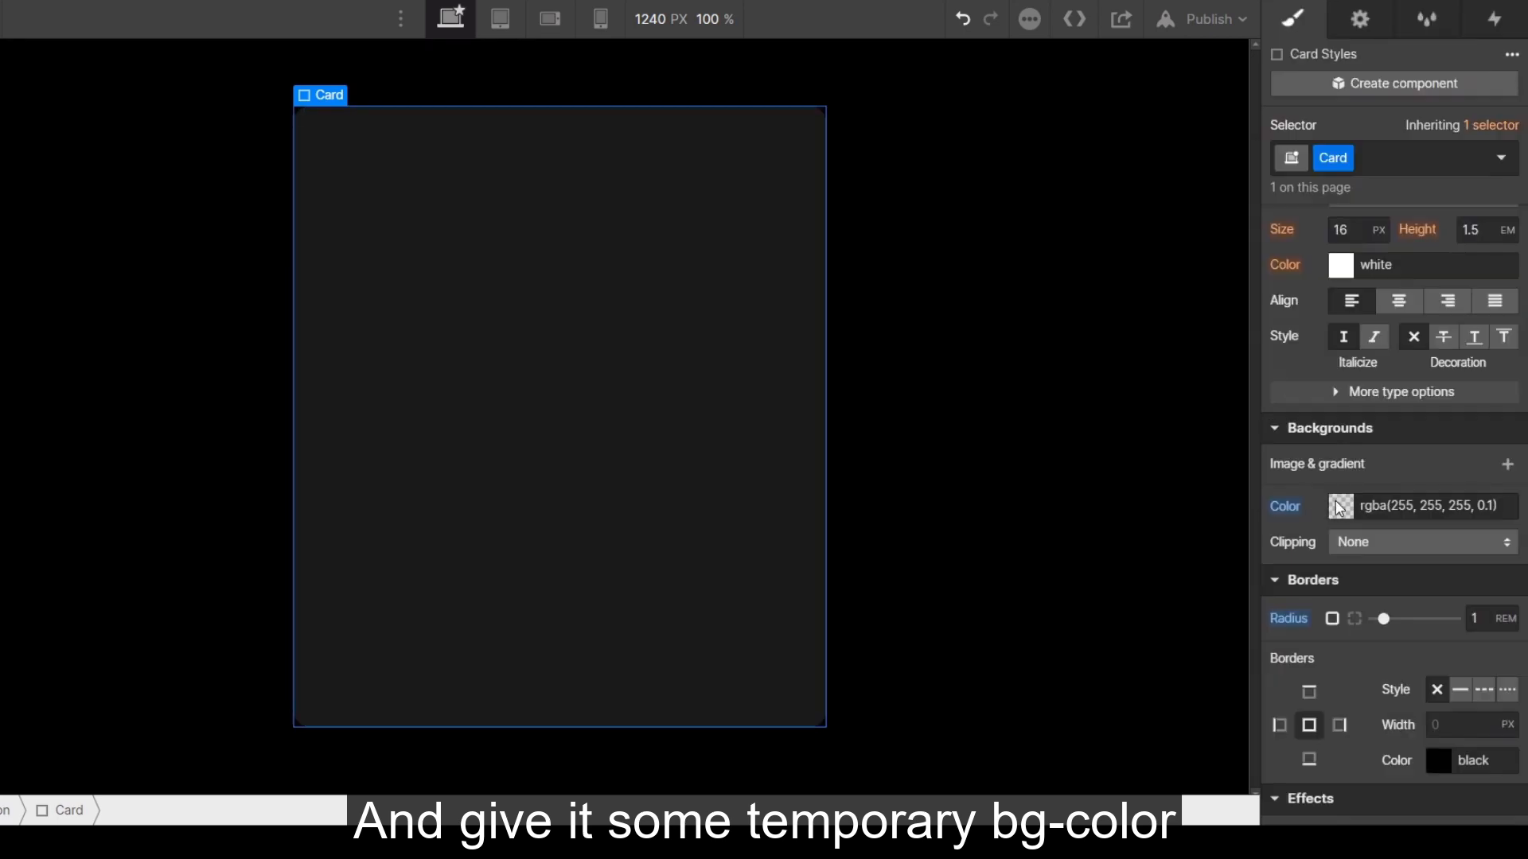
{"action": "left_click", "coordinate": [1071, 446]}
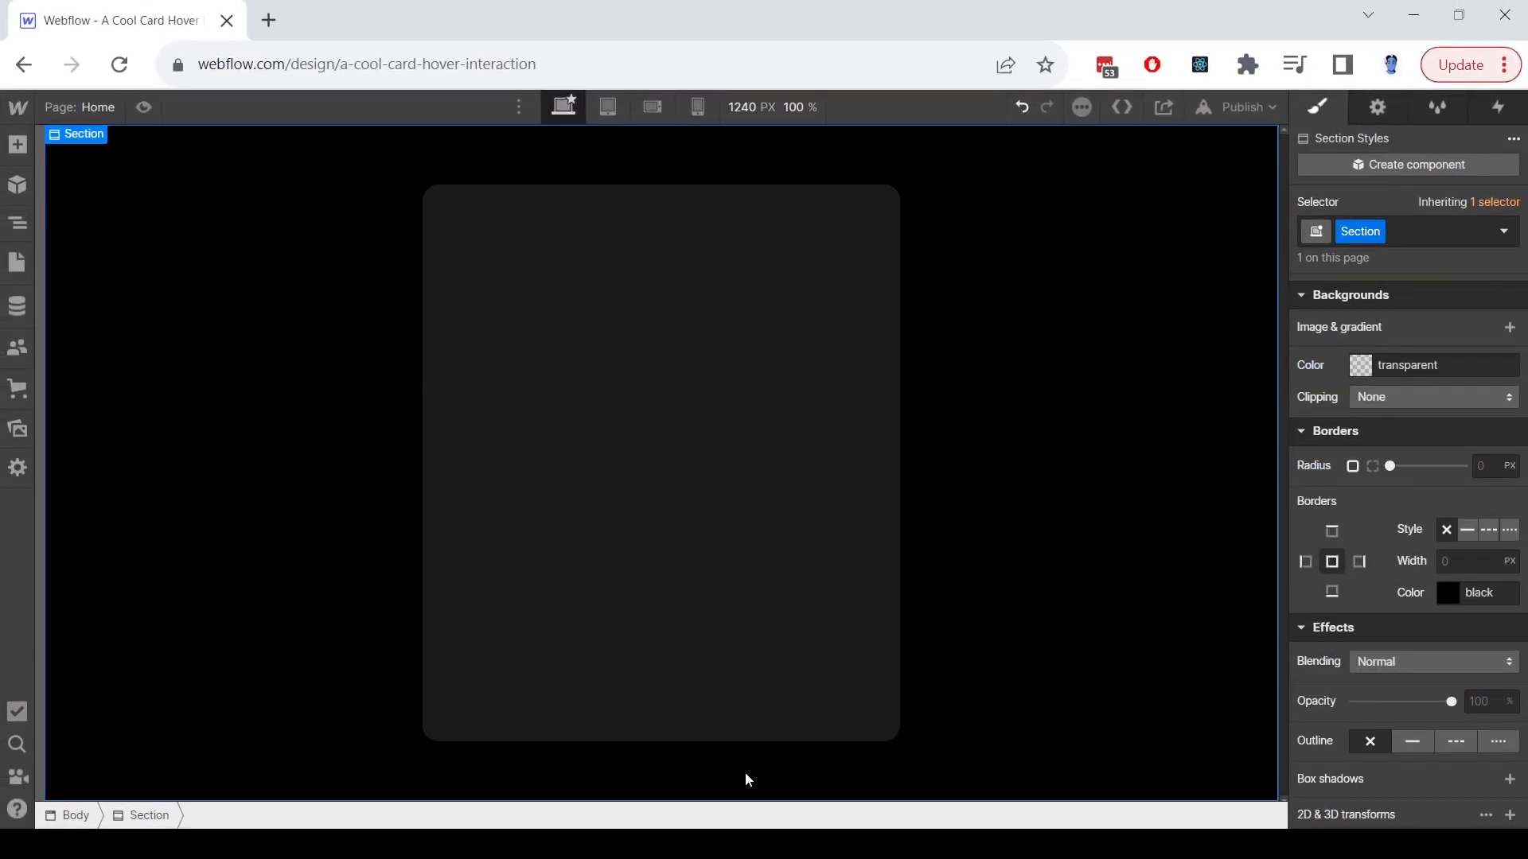
Step: Set the card's position to Relative
{"action": "left_click", "coordinate": [708, 436]}
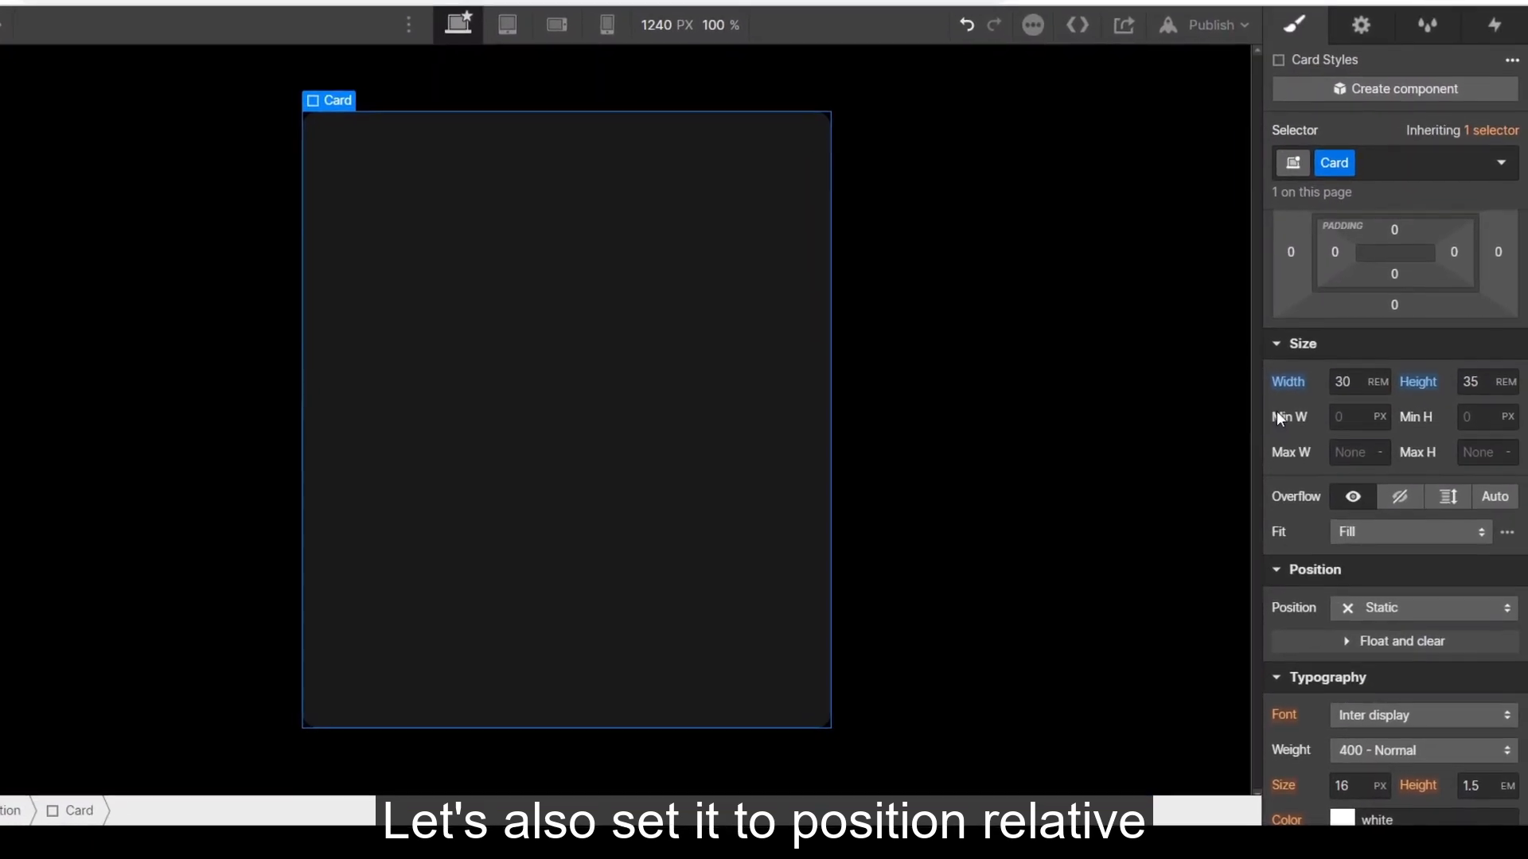
{"action": "scroll", "coordinate": [1396, 470], "scroll_direction": "down", "scroll_amount": 2}
{"action": "left_click", "coordinate": [1405, 500]}
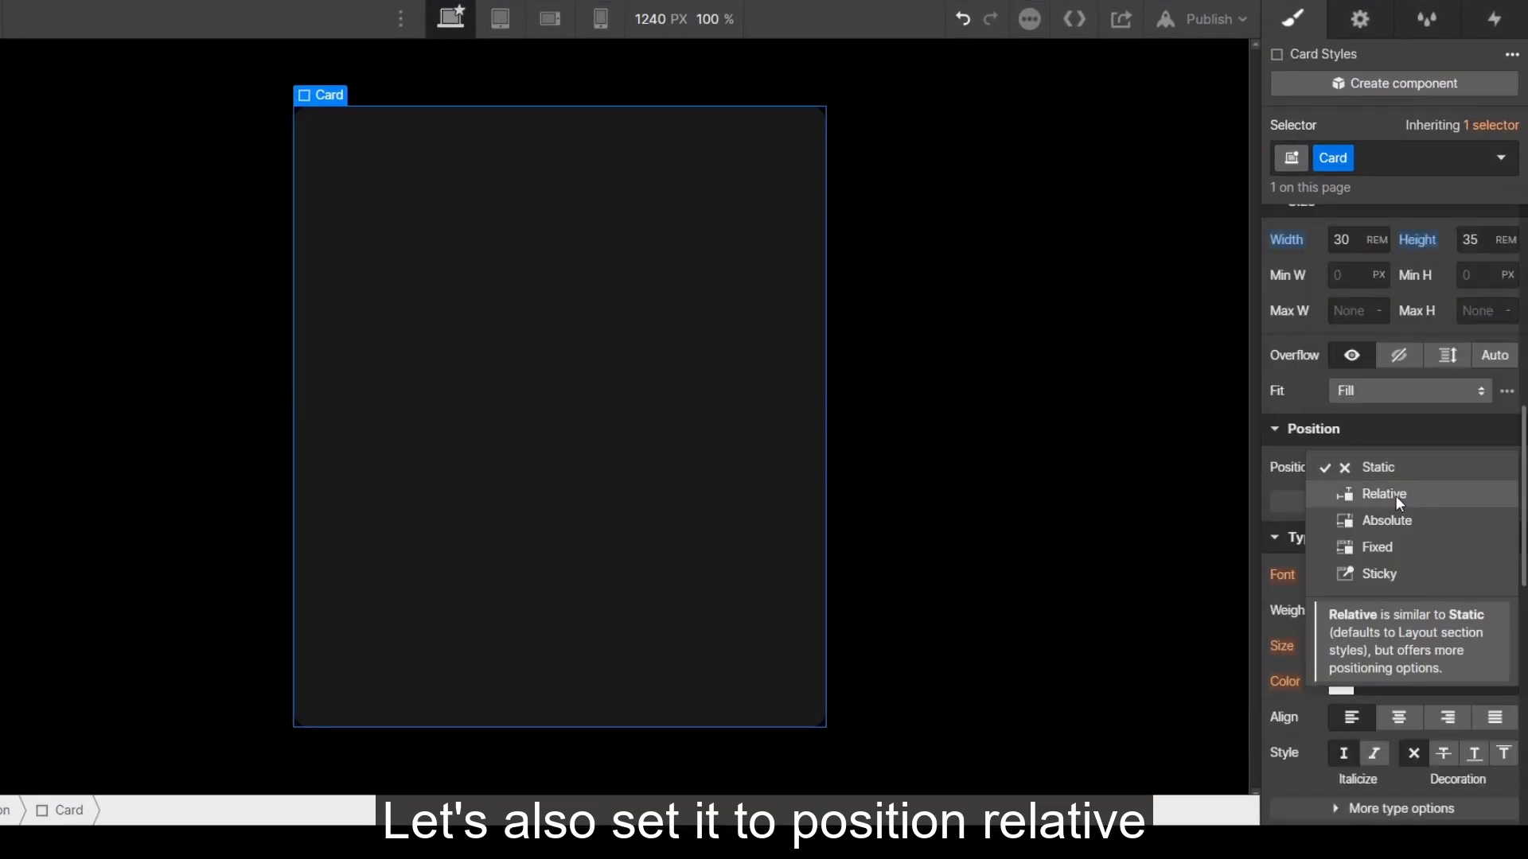
{"action": "left_click", "coordinate": [1398, 498]}
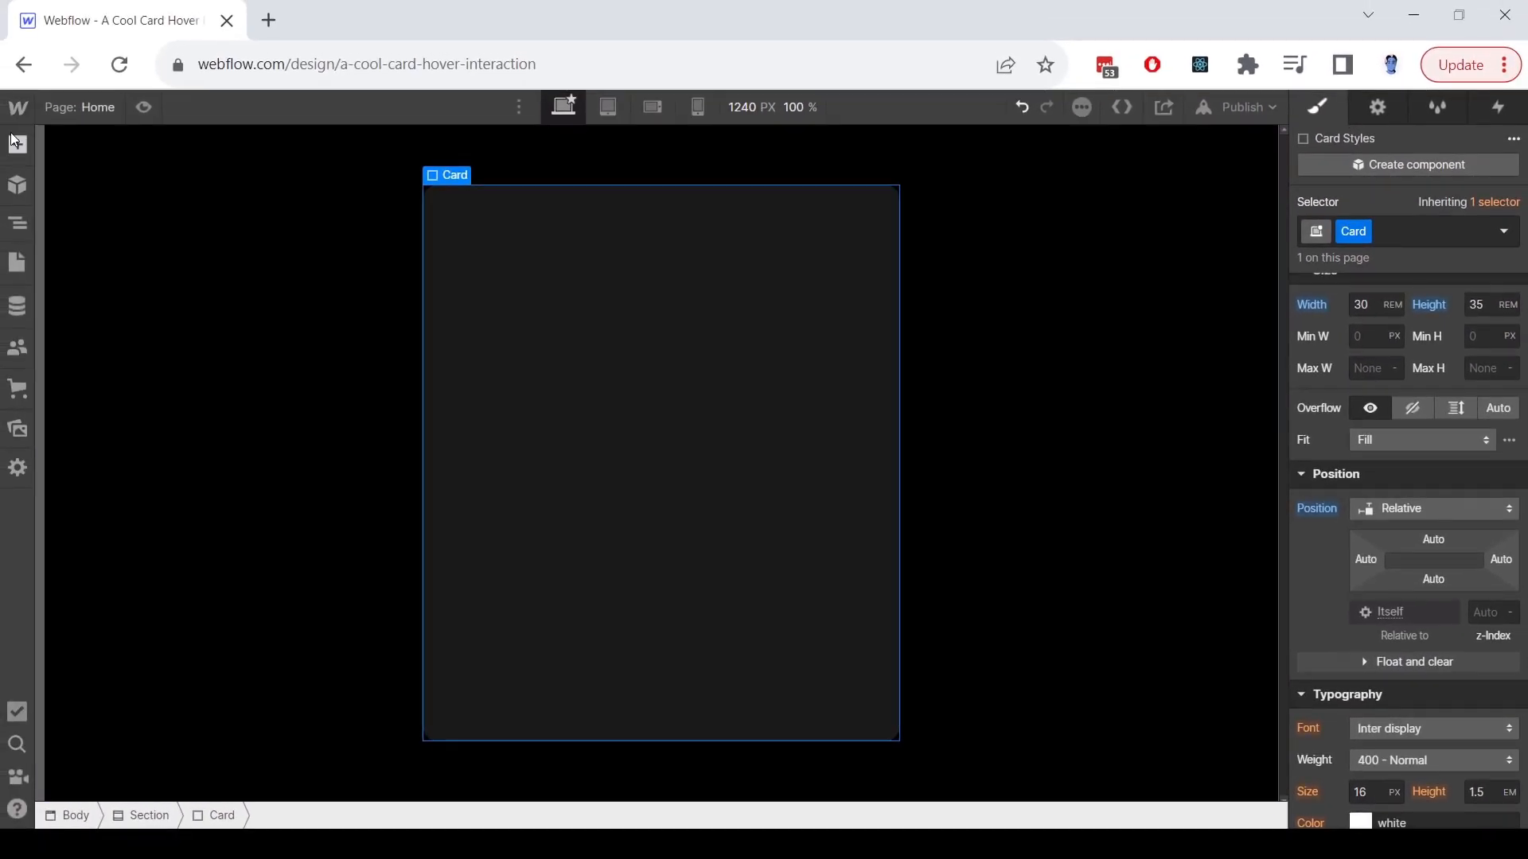
Step: Add a div block inside the card and give it the class Card Content
{"action": "left_click", "coordinate": [16, 144]}
{"action": "left_click", "coordinate": [78, 498]}
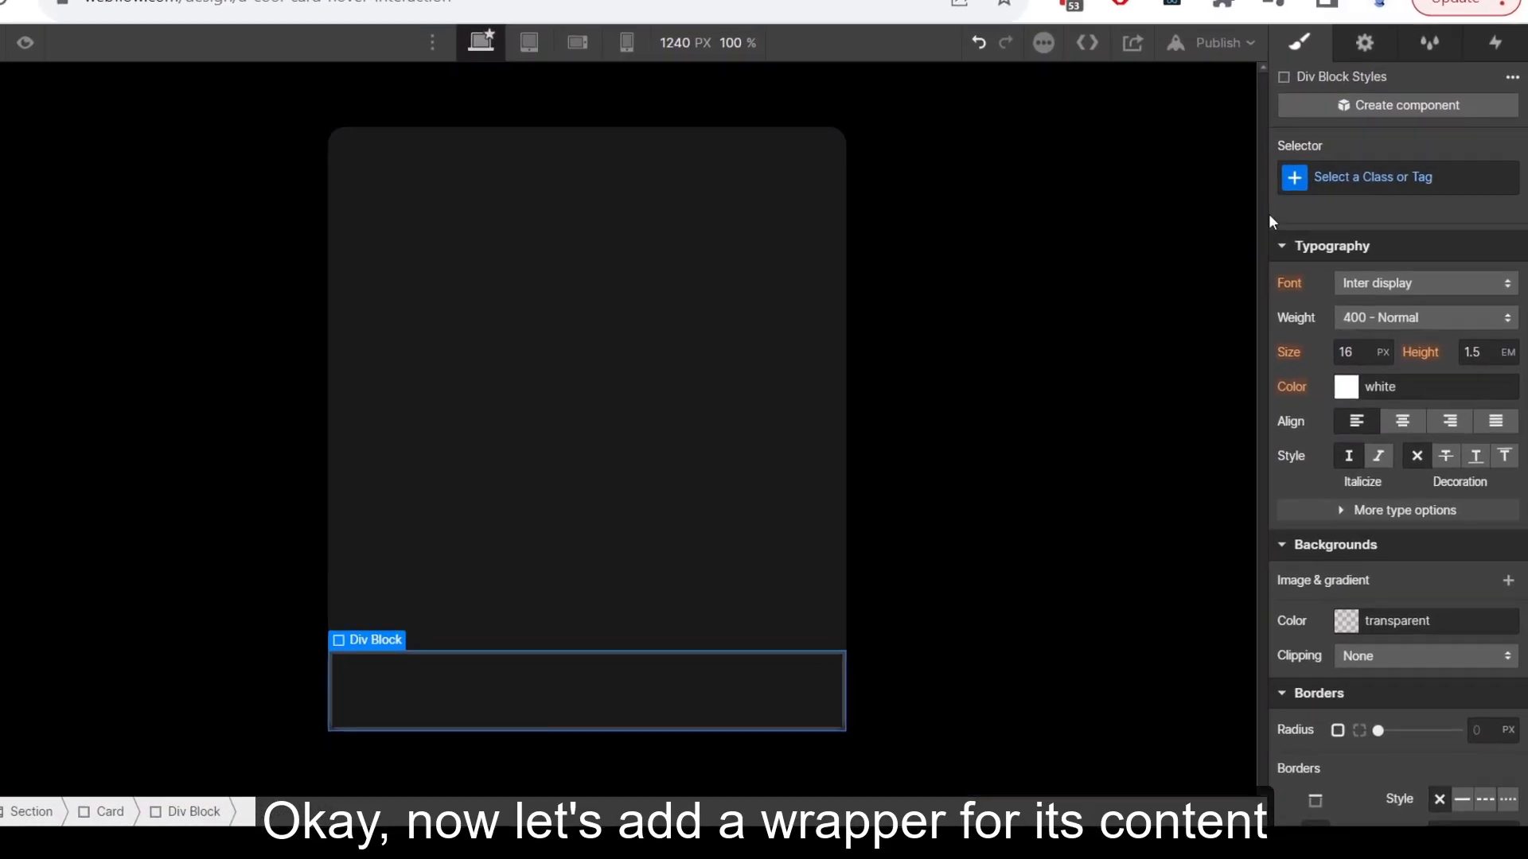
{"action": "key", "text": "ctrl+Return"}
{"action": "type", "text": "Card Content"}
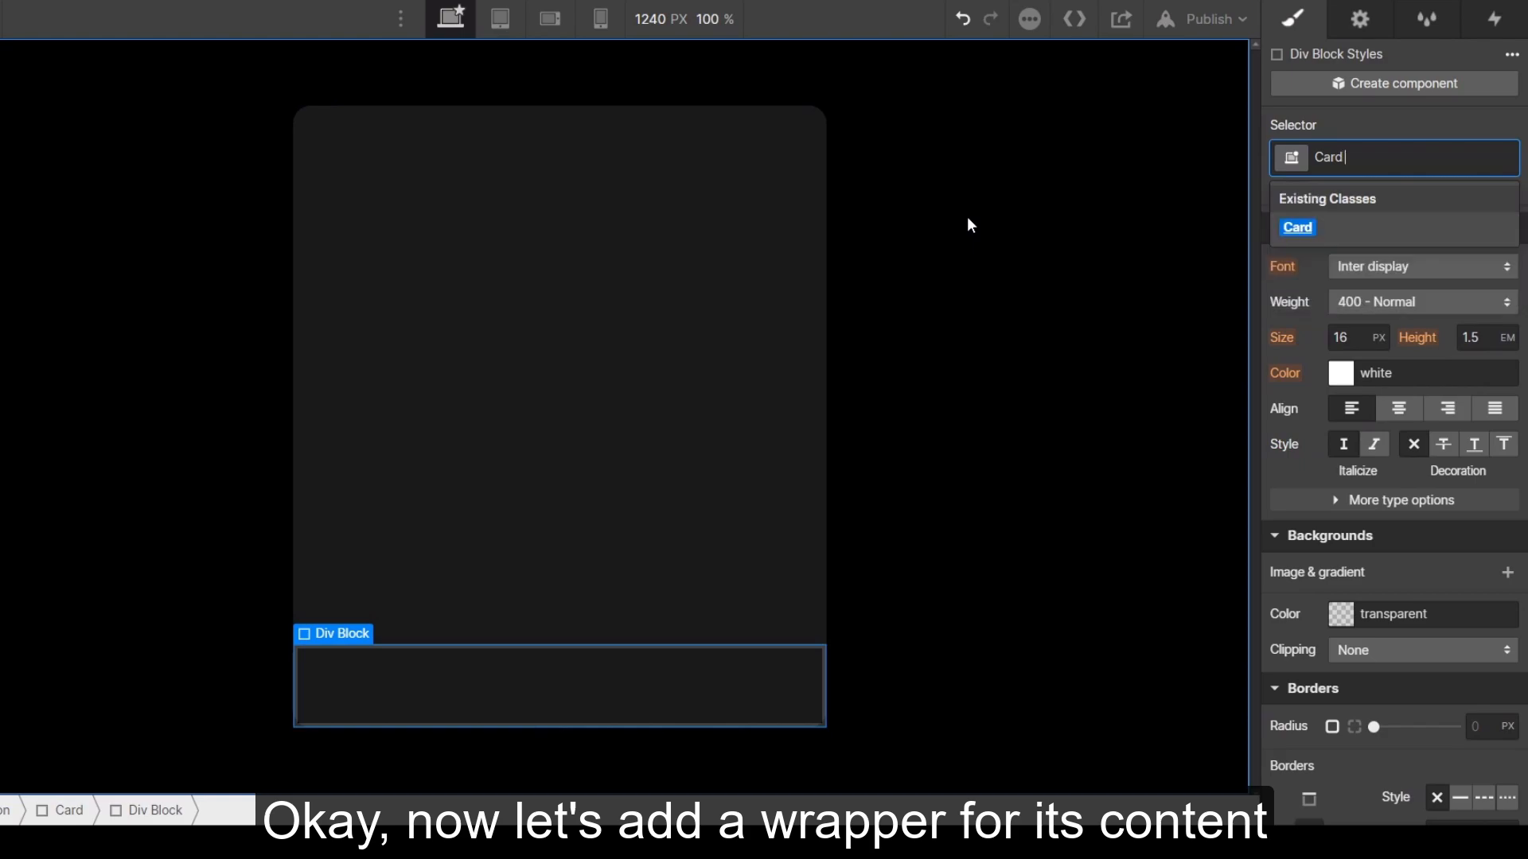
{"action": "key", "text": "Return"}
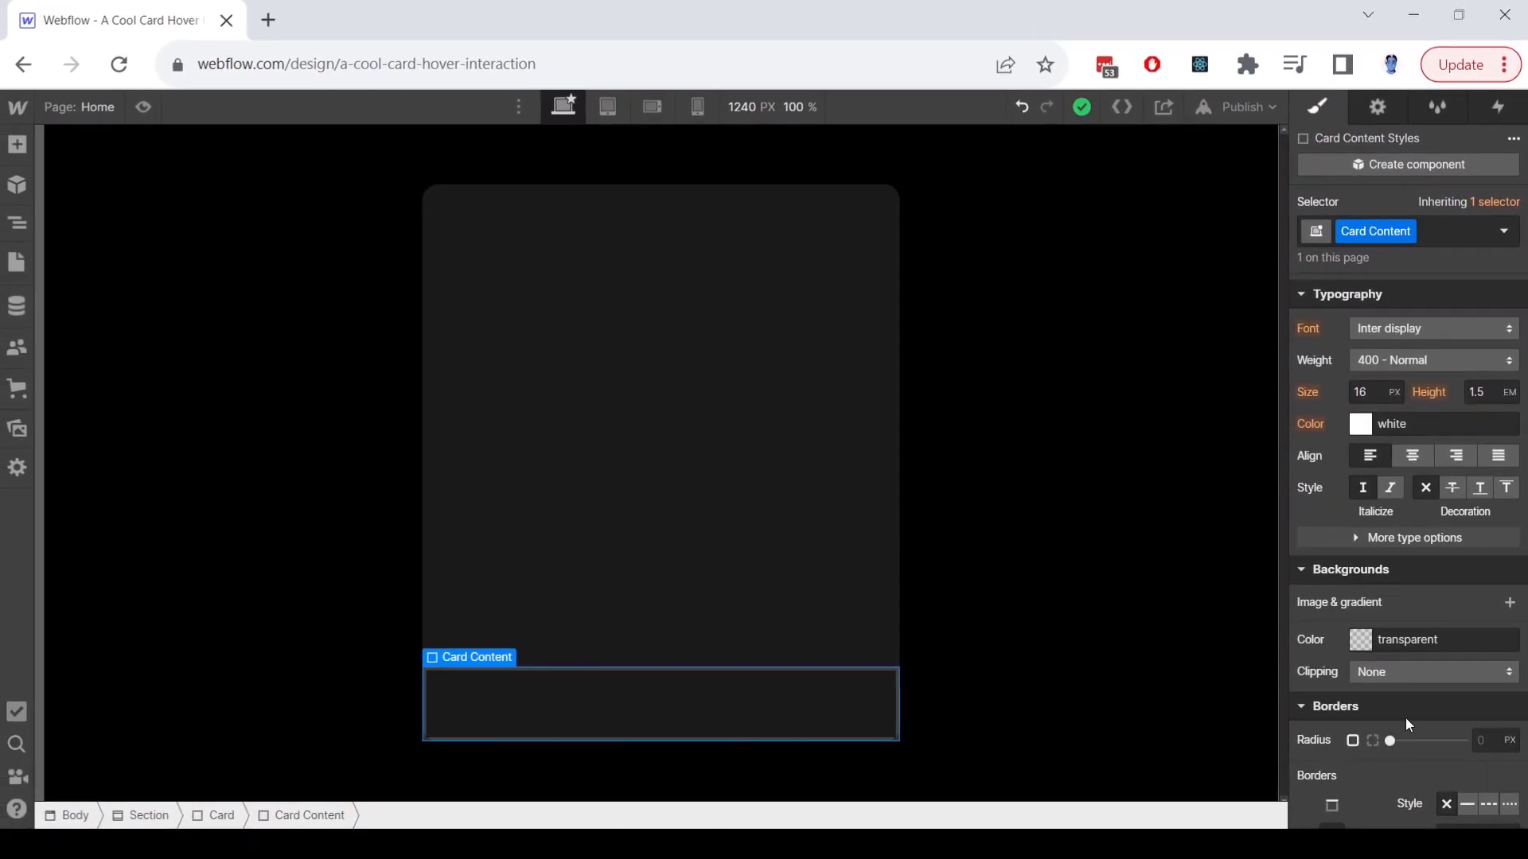
Step: Set the Card Content block's height to 20% and its padding to 1.5rem on all sides
{"action": "scroll", "coordinate": [1400, 721], "scroll_direction": "up", "scroll_amount": 5}
{"action": "left_click", "coordinate": [1490, 528]}
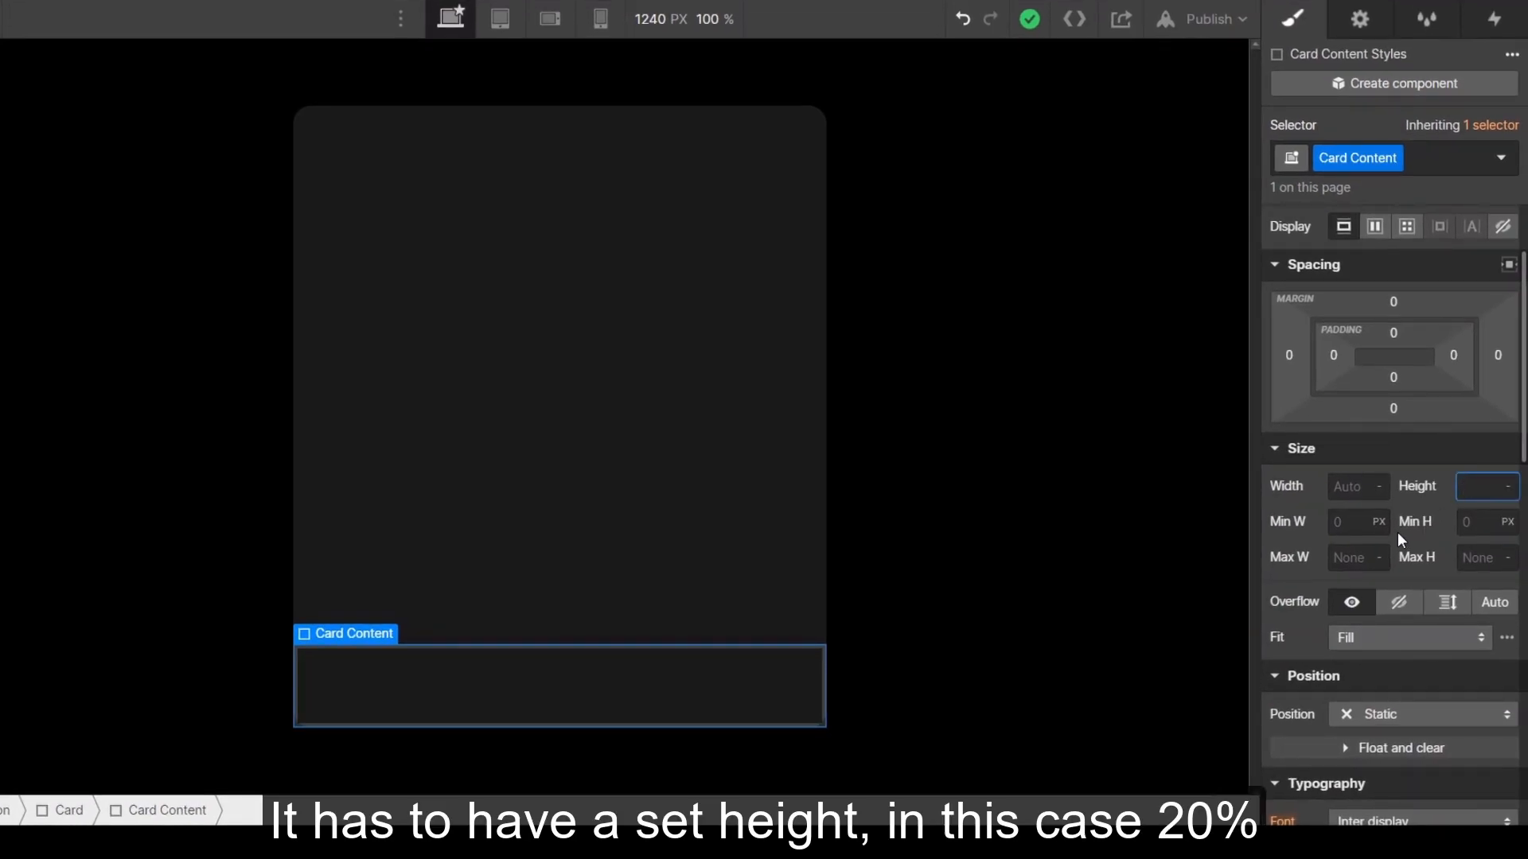
{"action": "type", "text": "20%"}
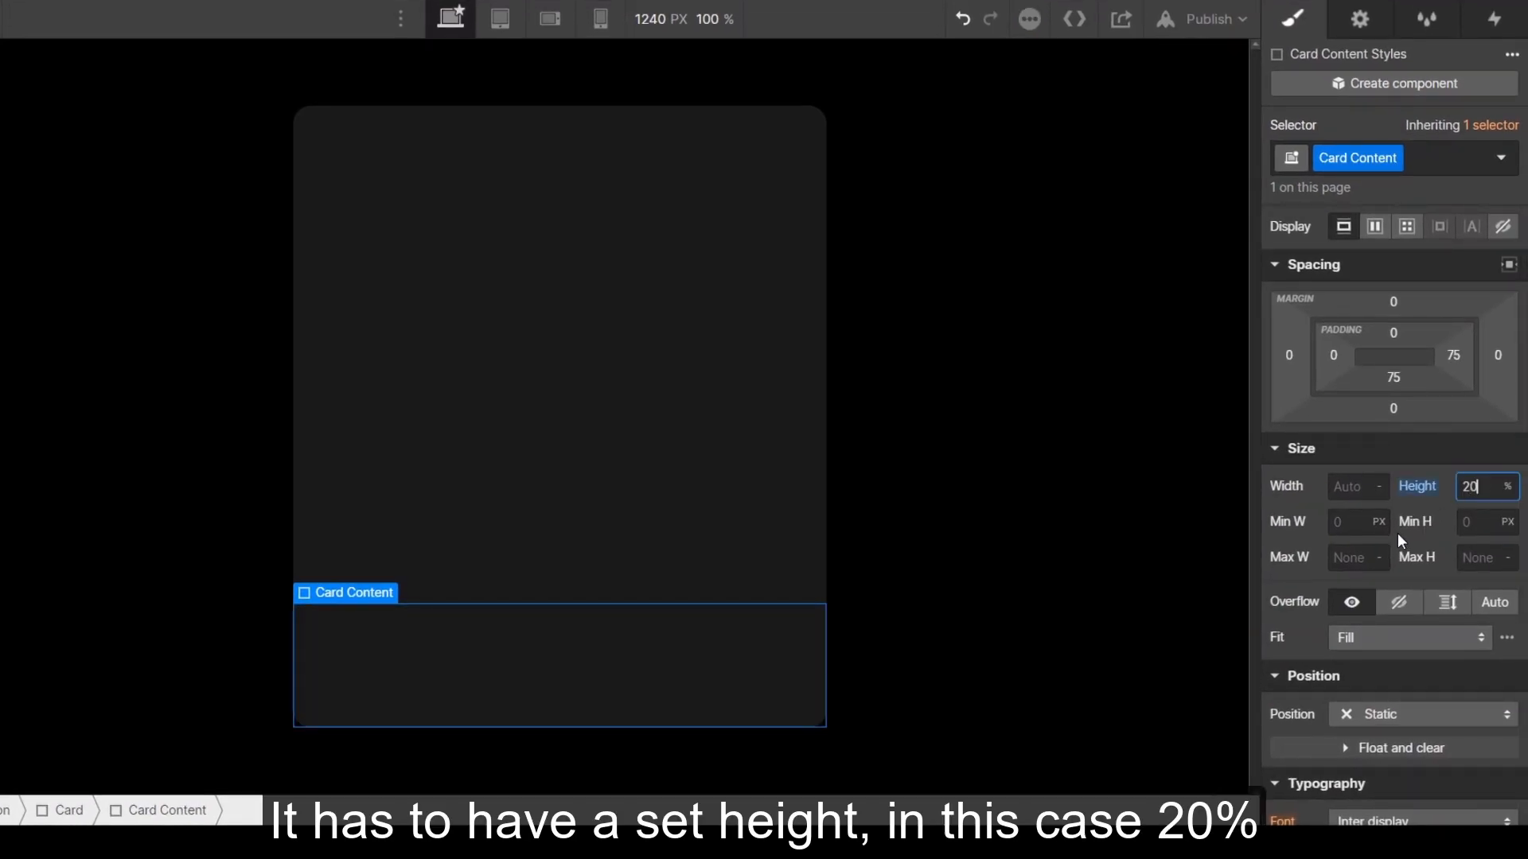
{"action": "left_click", "coordinate": [1393, 334]}
{"action": "type", "text": "1.5rem"}
{"action": "key", "text": "Return"}
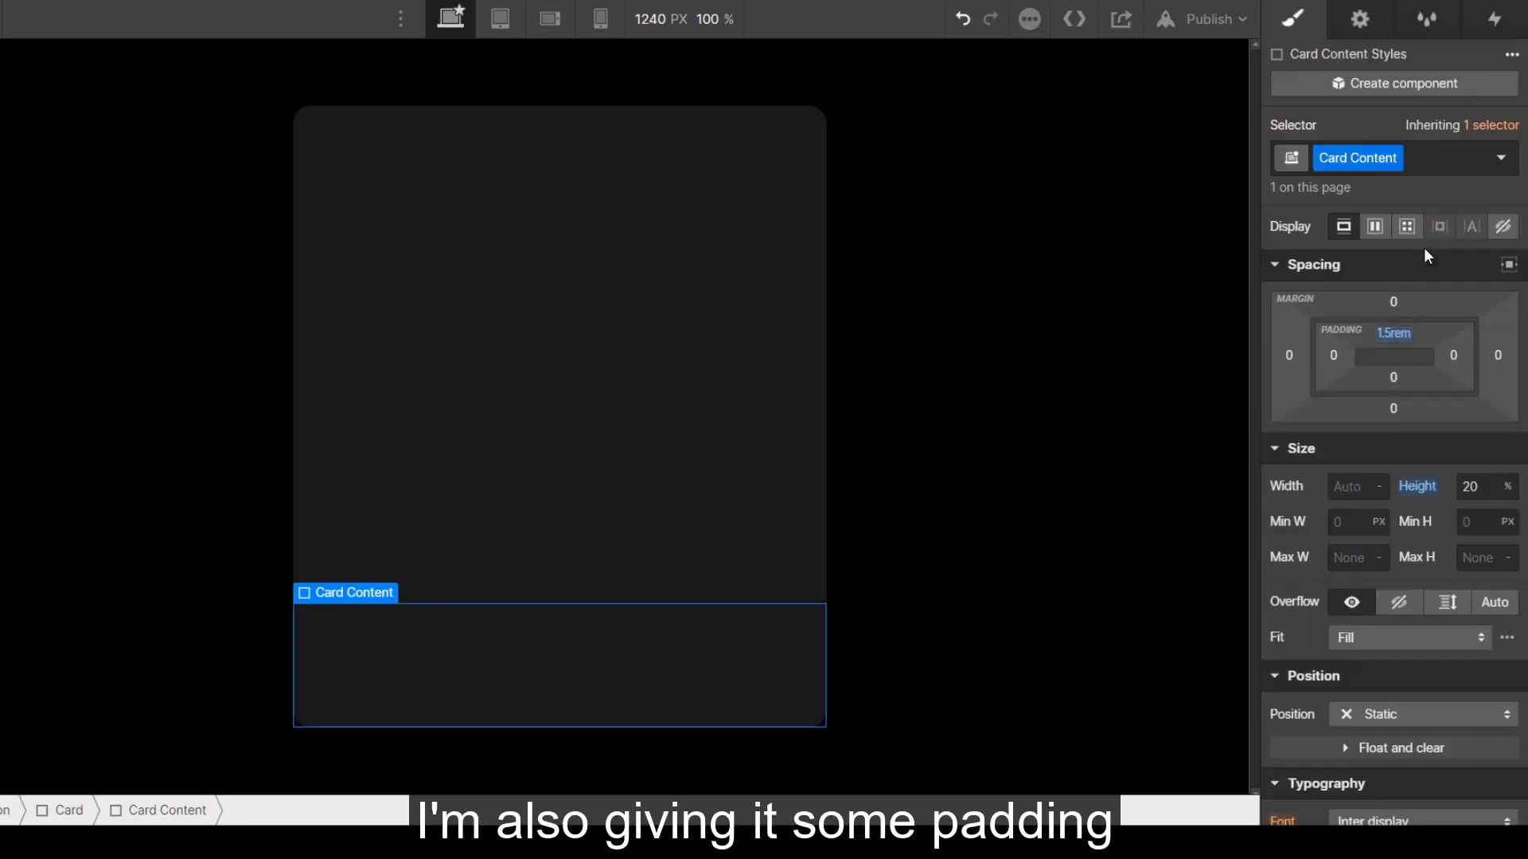
{"action": "left_click", "coordinate": [1406, 331], "text": "shift"}
Step: Make the Card Content block a vertical flex layout with a 0.5rem gap for both columns and rows
{"action": "left_click", "coordinate": [1370, 224]}
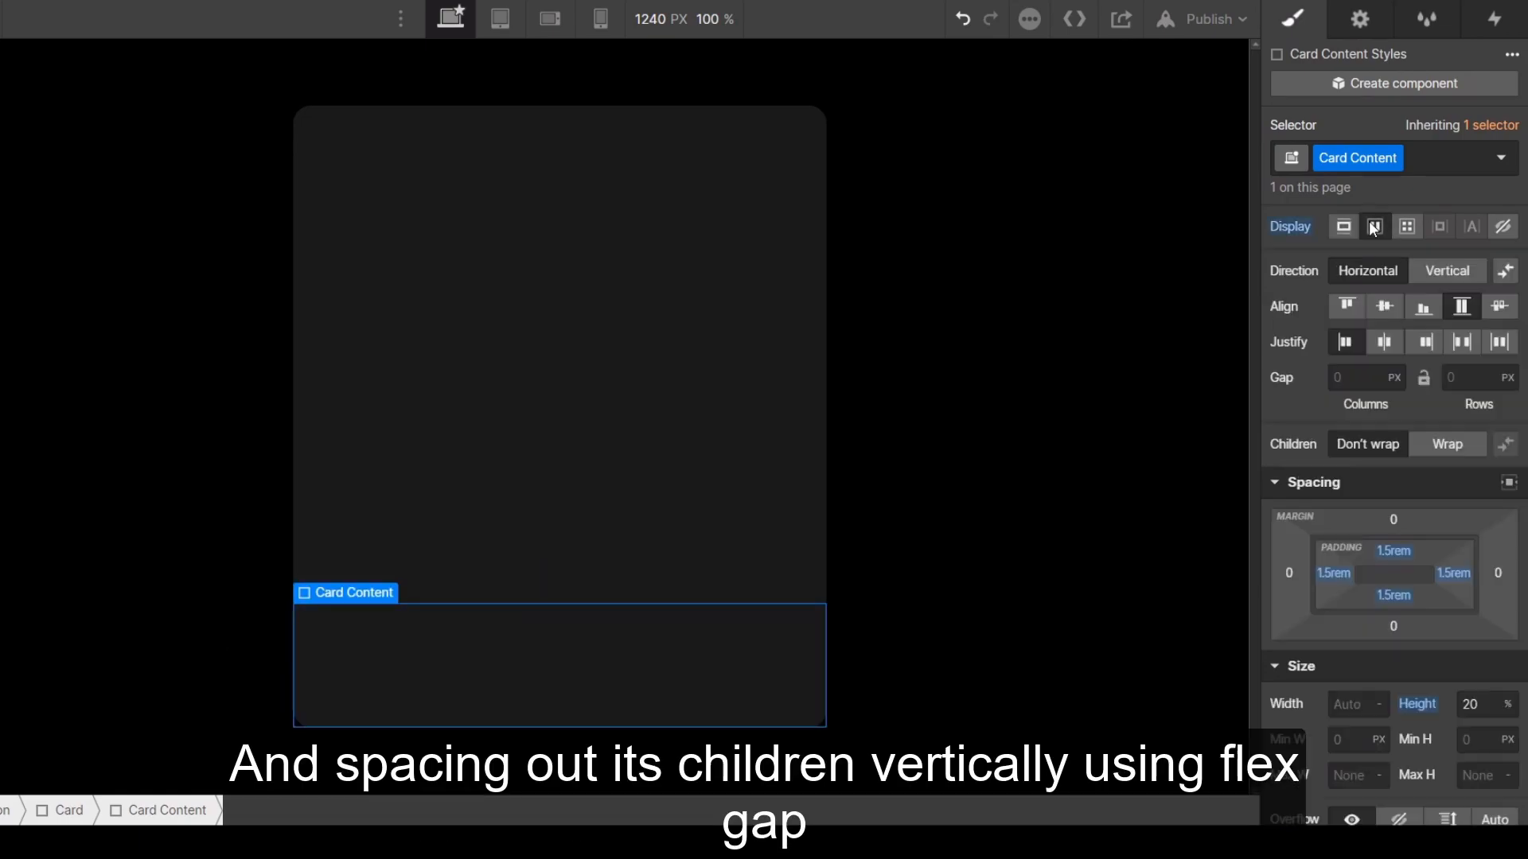
{"action": "left_click", "coordinate": [1430, 270]}
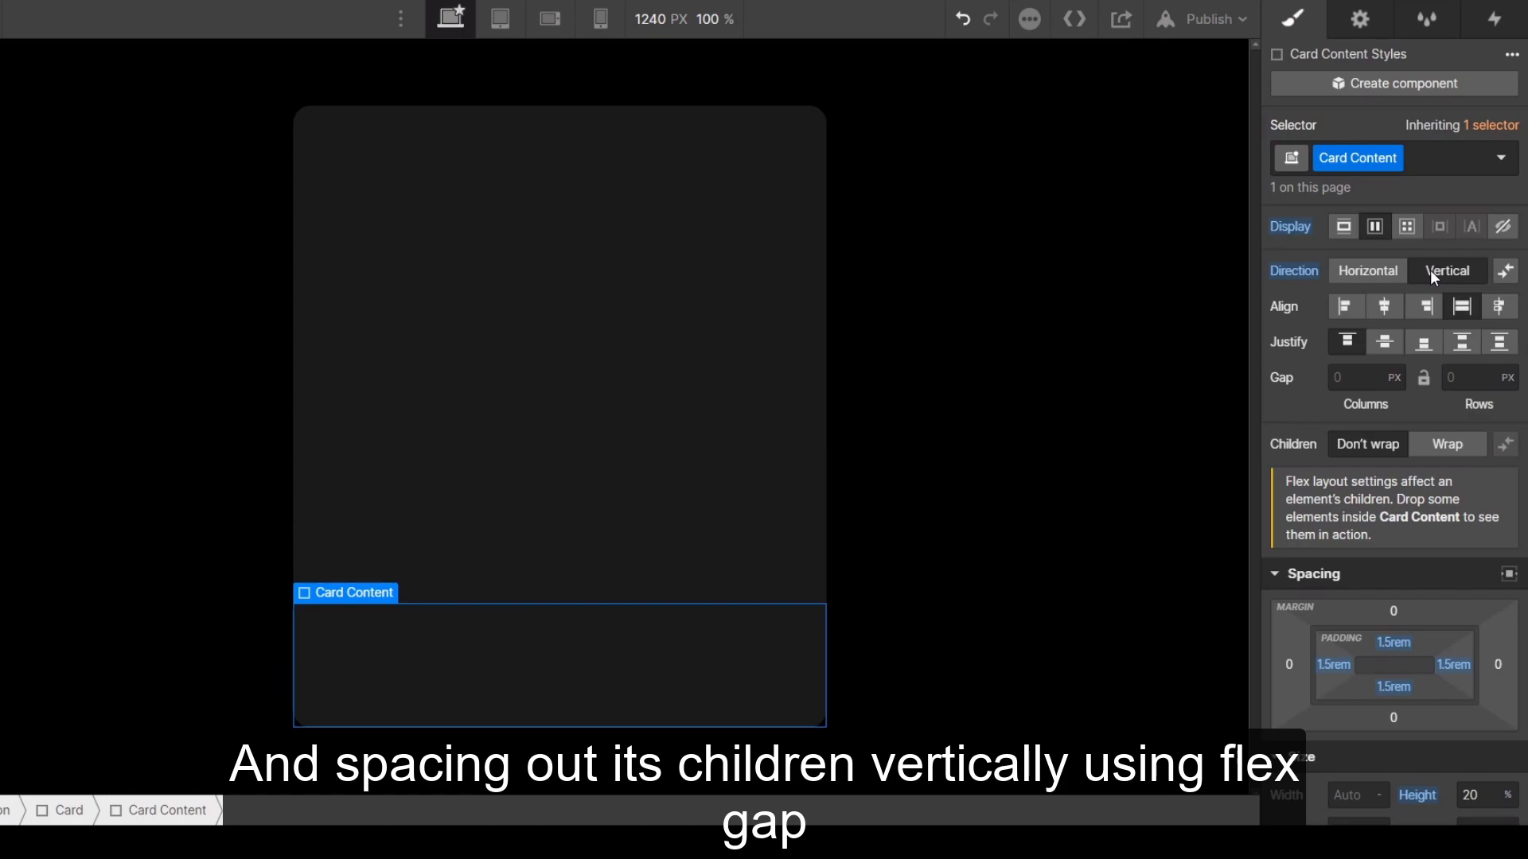
{"action": "left_click", "coordinate": [1359, 387]}
{"action": "type", "text": "0.5rem"}
{"action": "key", "text": "Return"}
{"action": "key", "text": "ctrl+c"}
{"action": "key", "text": "Tab"}
{"action": "key", "text": "ctrl+v"}
{"action": "key", "text": "Return"}
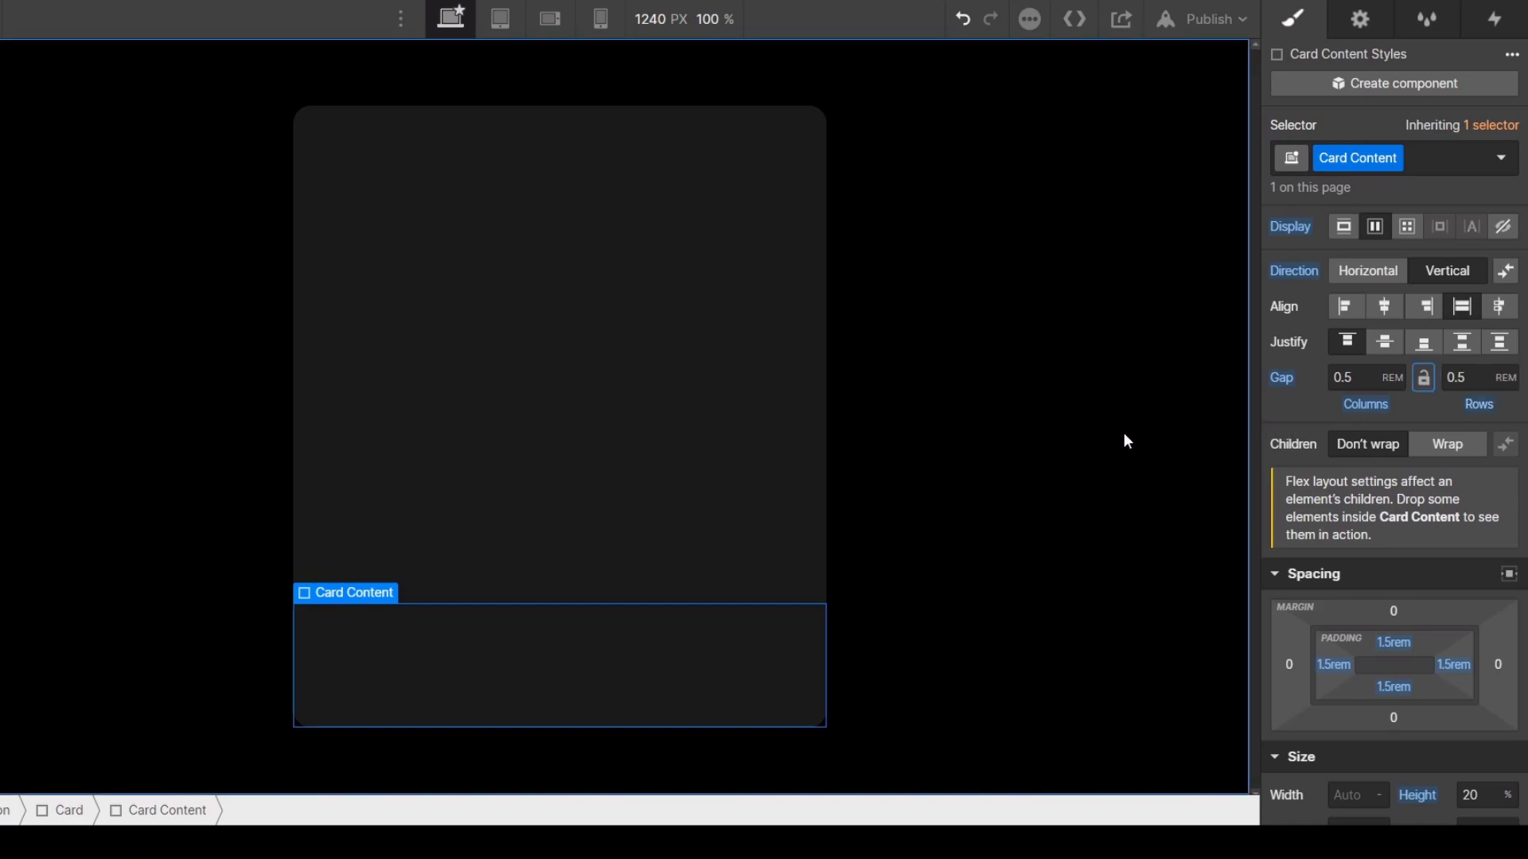
{"action": "scroll", "coordinate": [1359, 481], "scroll_direction": "up", "scroll_amount": 2}
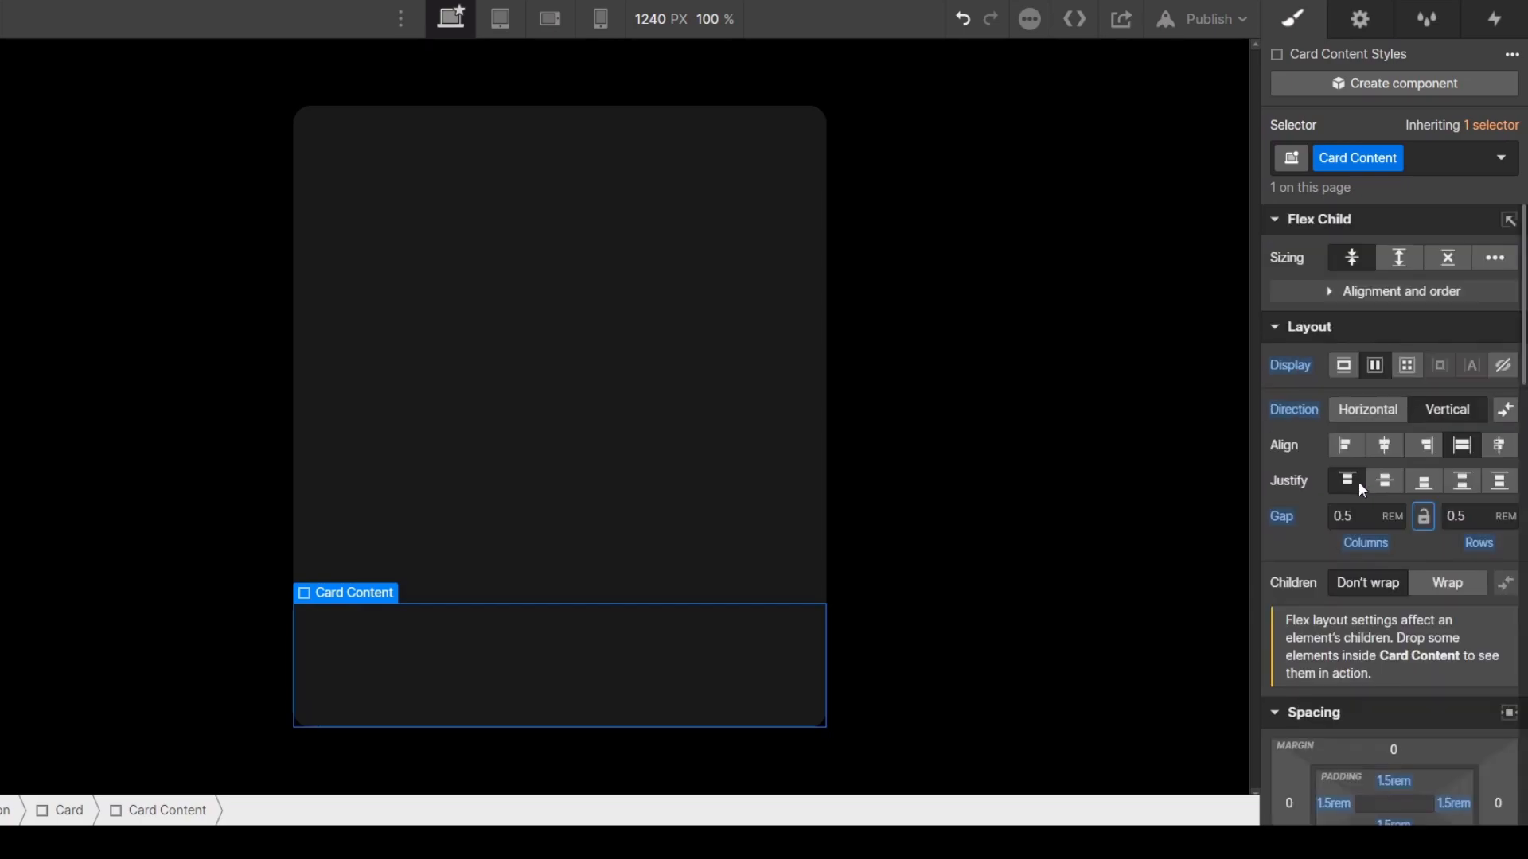
Step: Give the Card Content block a dark blue-grey background color of #27292e
{"action": "scroll", "coordinate": [1308, 485], "scroll_direction": "down", "scroll_amount": 2}
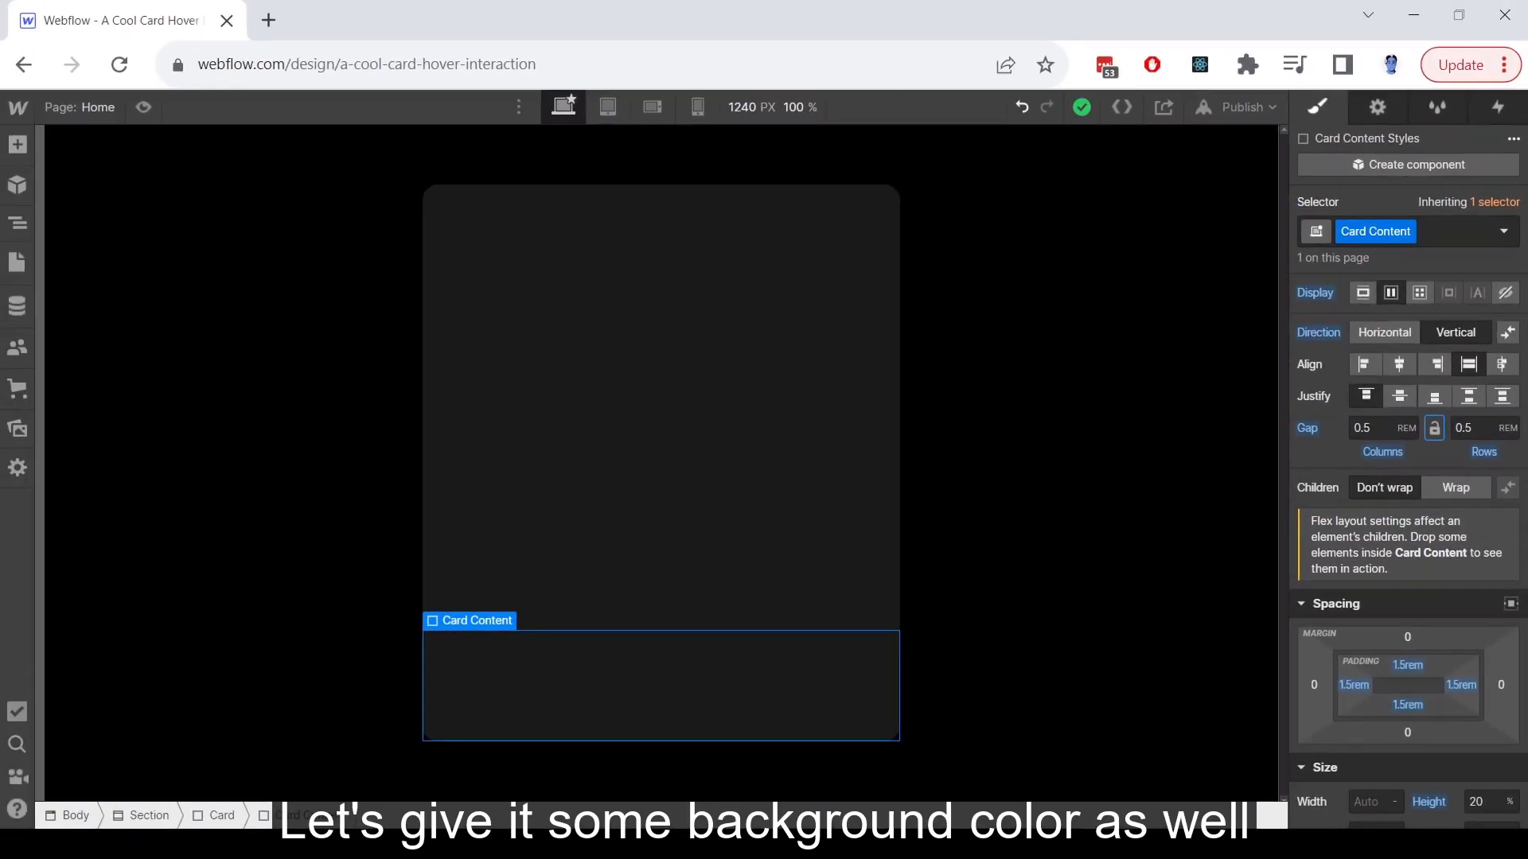
{"action": "scroll", "coordinate": [1385, 637], "scroll_direction": "down", "scroll_amount": 10}
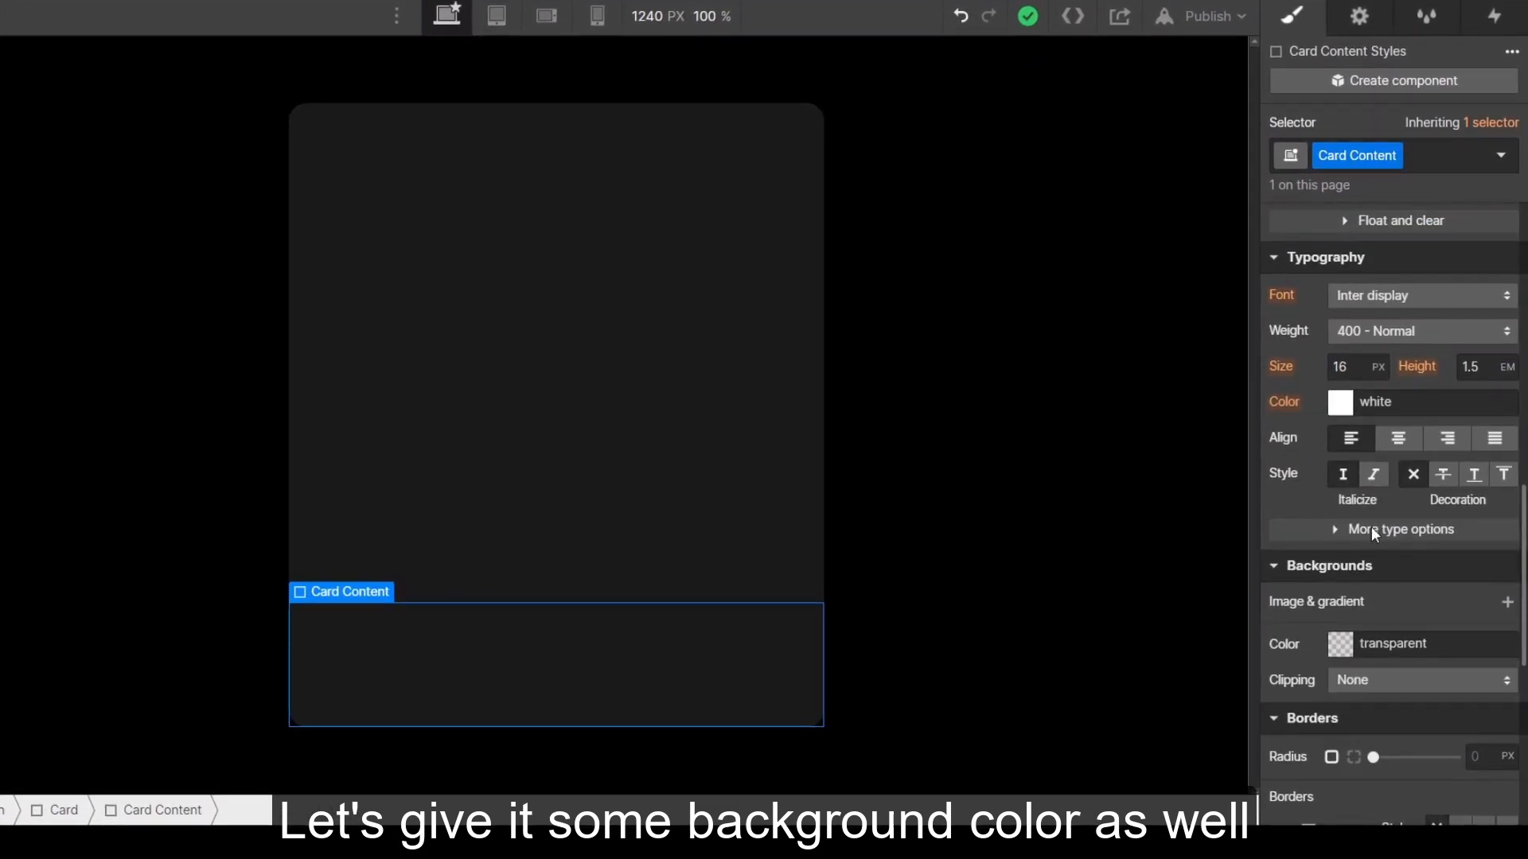
{"action": "left_click", "coordinate": [1342, 645]}
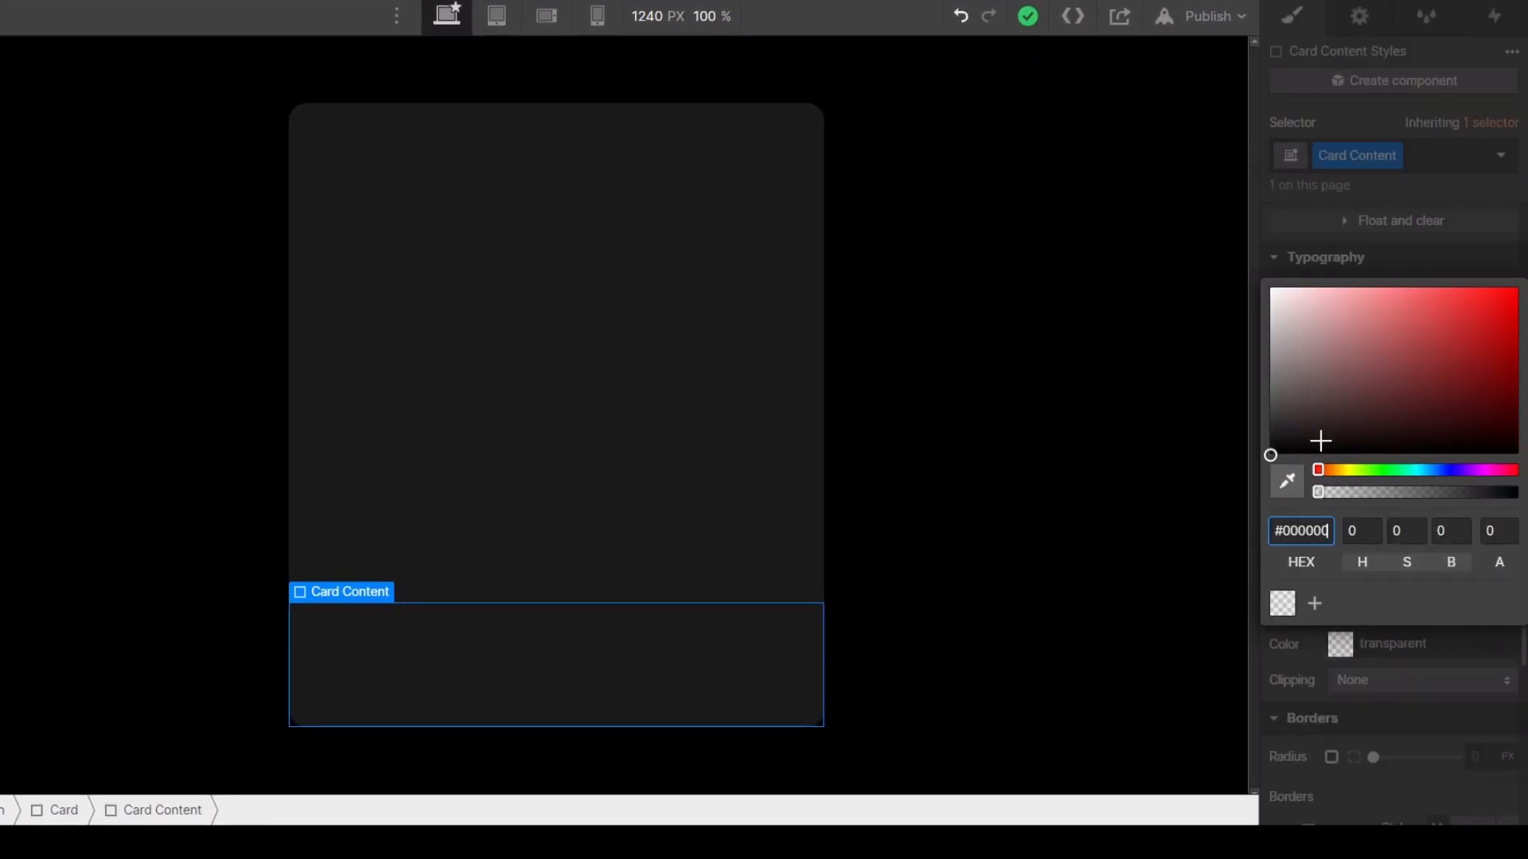
{"action": "left_click_drag", "start_coordinate": [1379, 468], "coordinate": [1441, 468]}
{"action": "left_click_drag", "start_coordinate": [1324, 427], "coordinate": [1309, 425]}
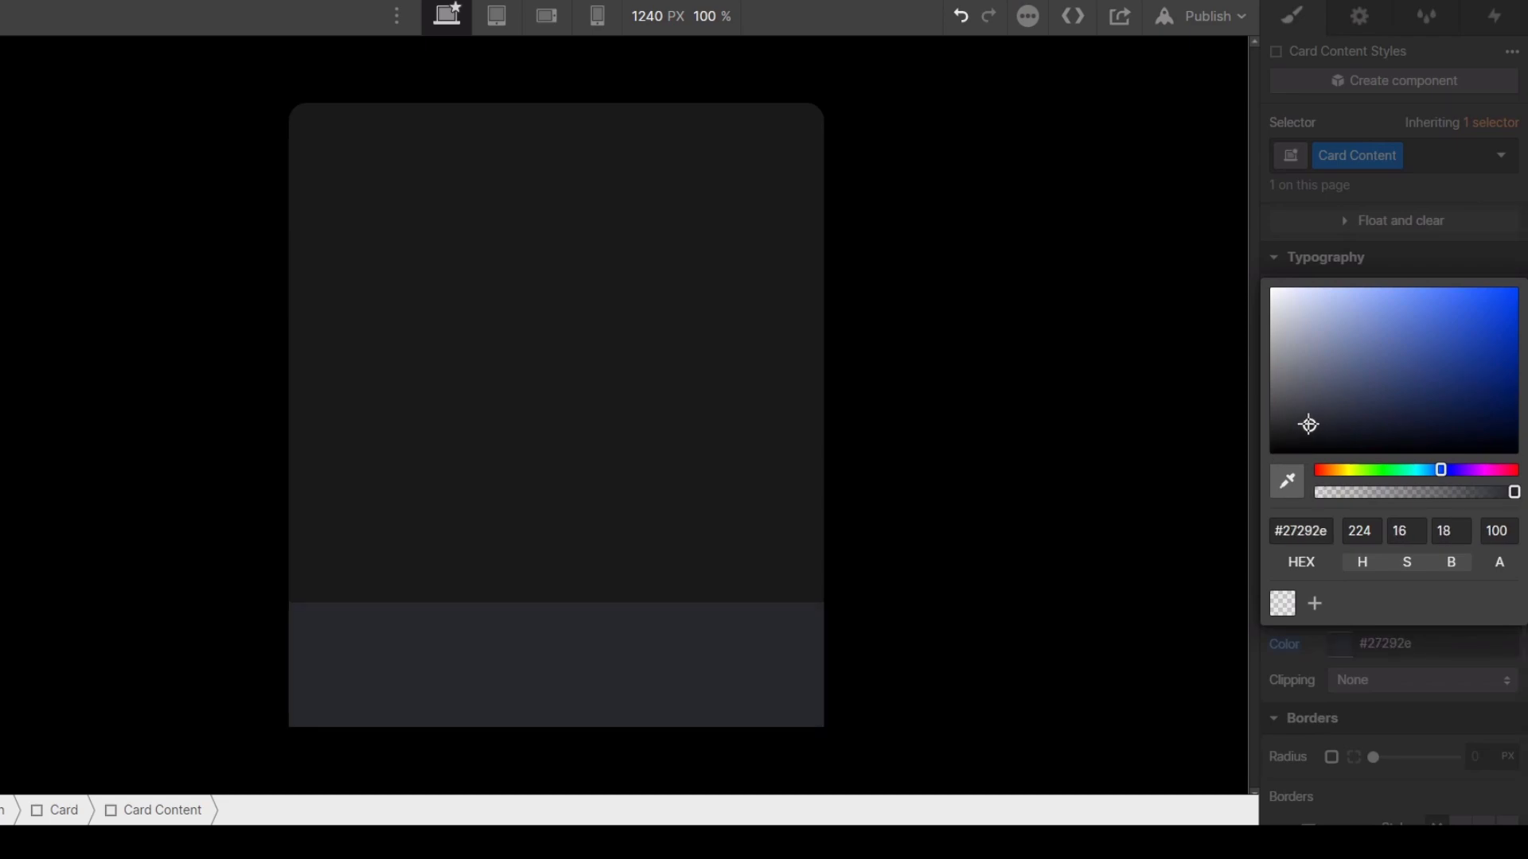
{"action": "left_click", "coordinate": [1404, 197]}
Step: Set the overflow of the Card block to hidden
{"action": "left_click", "coordinate": [672, 320]}
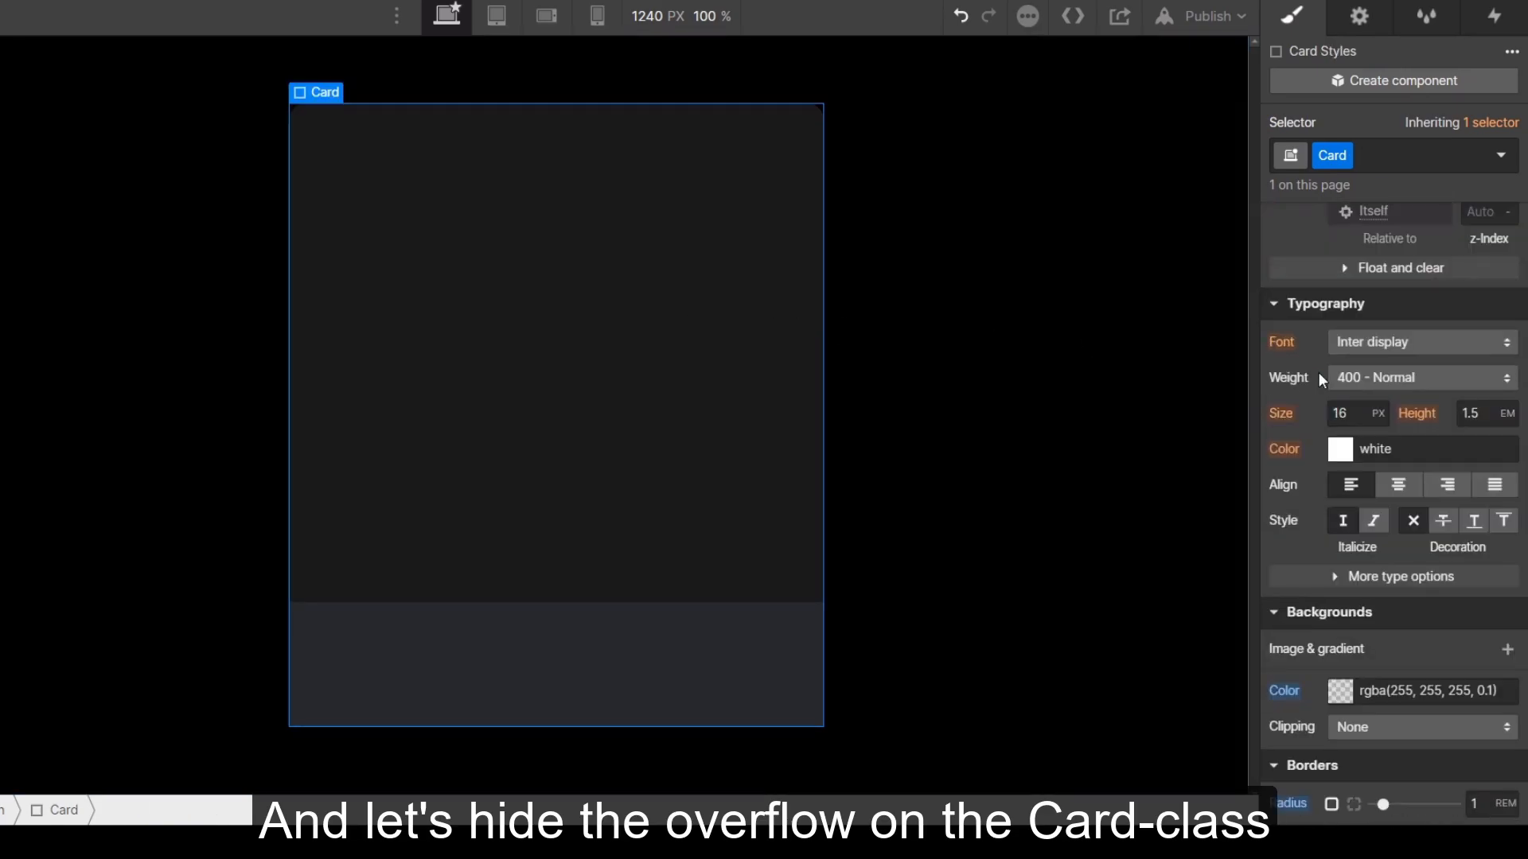
{"action": "scroll", "coordinate": [1353, 398], "scroll_direction": "up", "scroll_amount": 7}
{"action": "left_click", "coordinate": [1401, 542]}
{"action": "left_click", "coordinate": [1065, 452]}
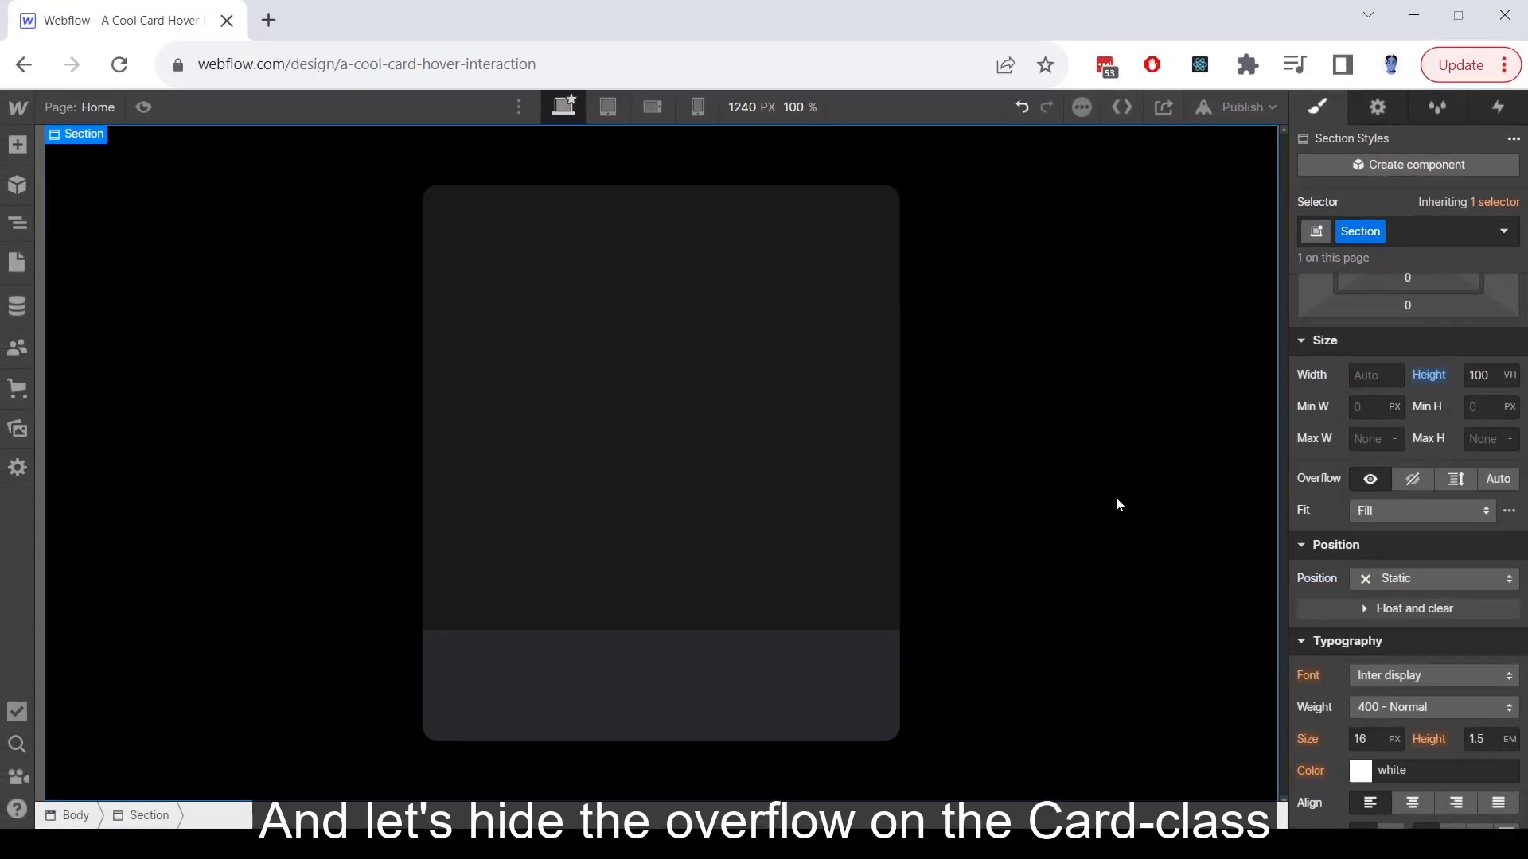
Step: Reset the Card block's temporary background color to transparent
{"action": "left_click", "coordinate": [825, 453]}
{"action": "scroll", "coordinate": [1353, 478], "scroll_direction": "down", "scroll_amount": 5}
{"action": "scroll", "coordinate": [1412, 479], "scroll_direction": "down", "scroll_amount": 5}
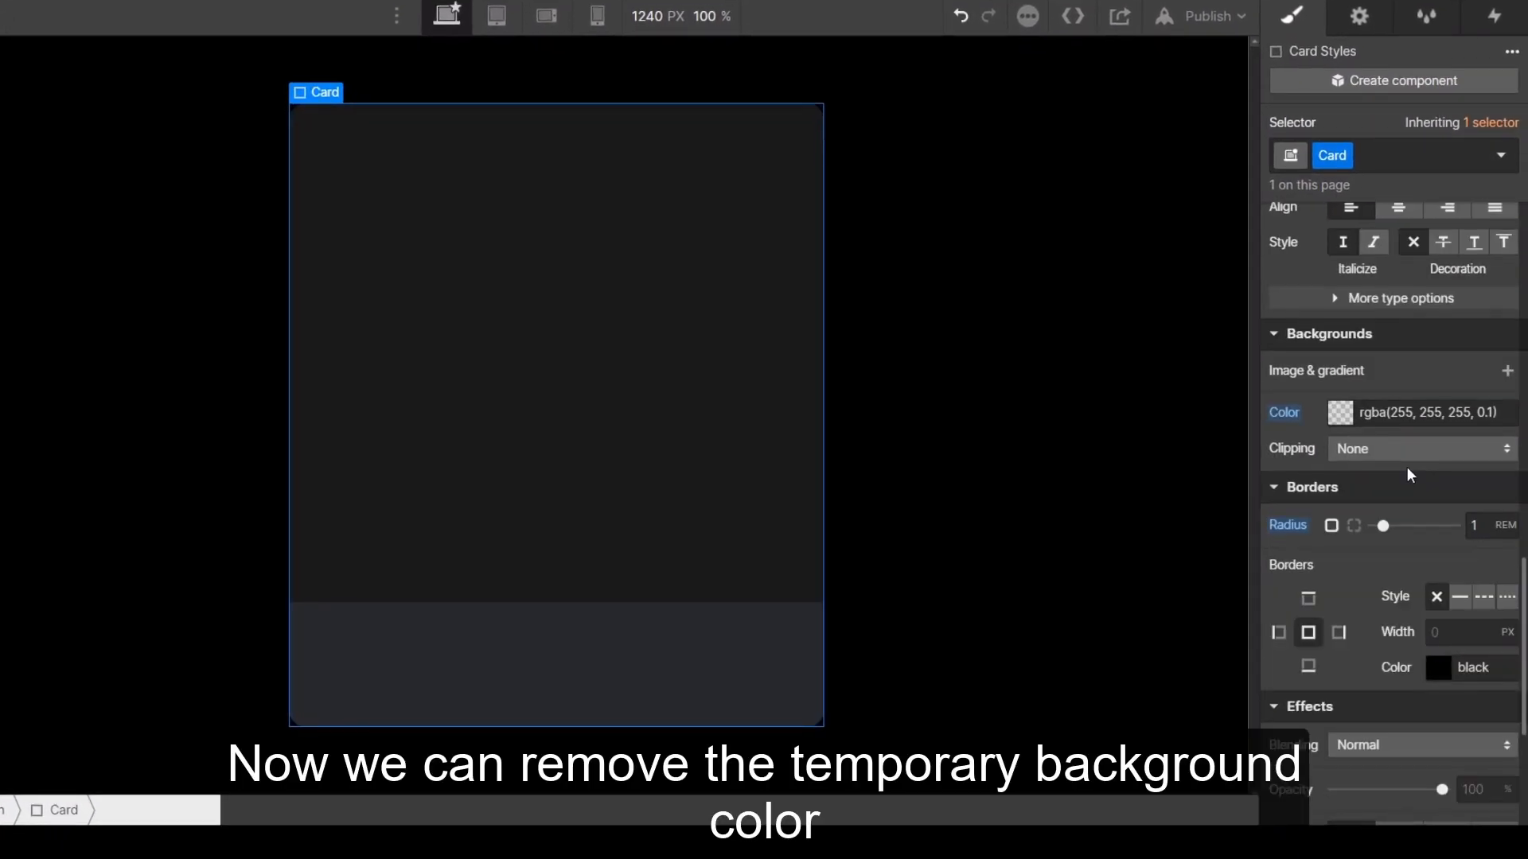
{"action": "left_click", "coordinate": [1274, 413], "text": "alt"}
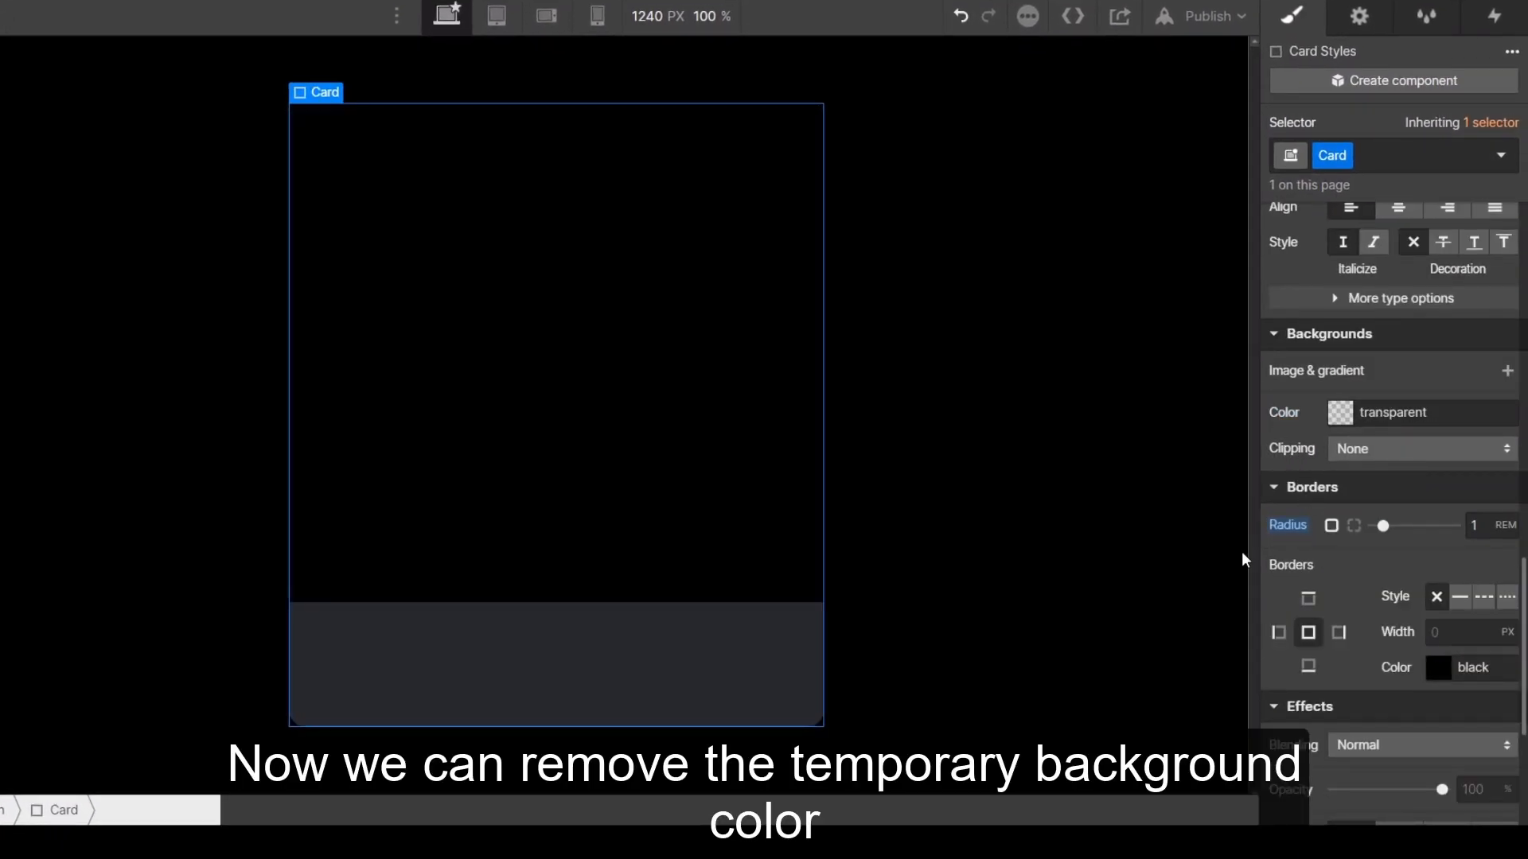
{"action": "left_click", "coordinate": [1067, 468]}
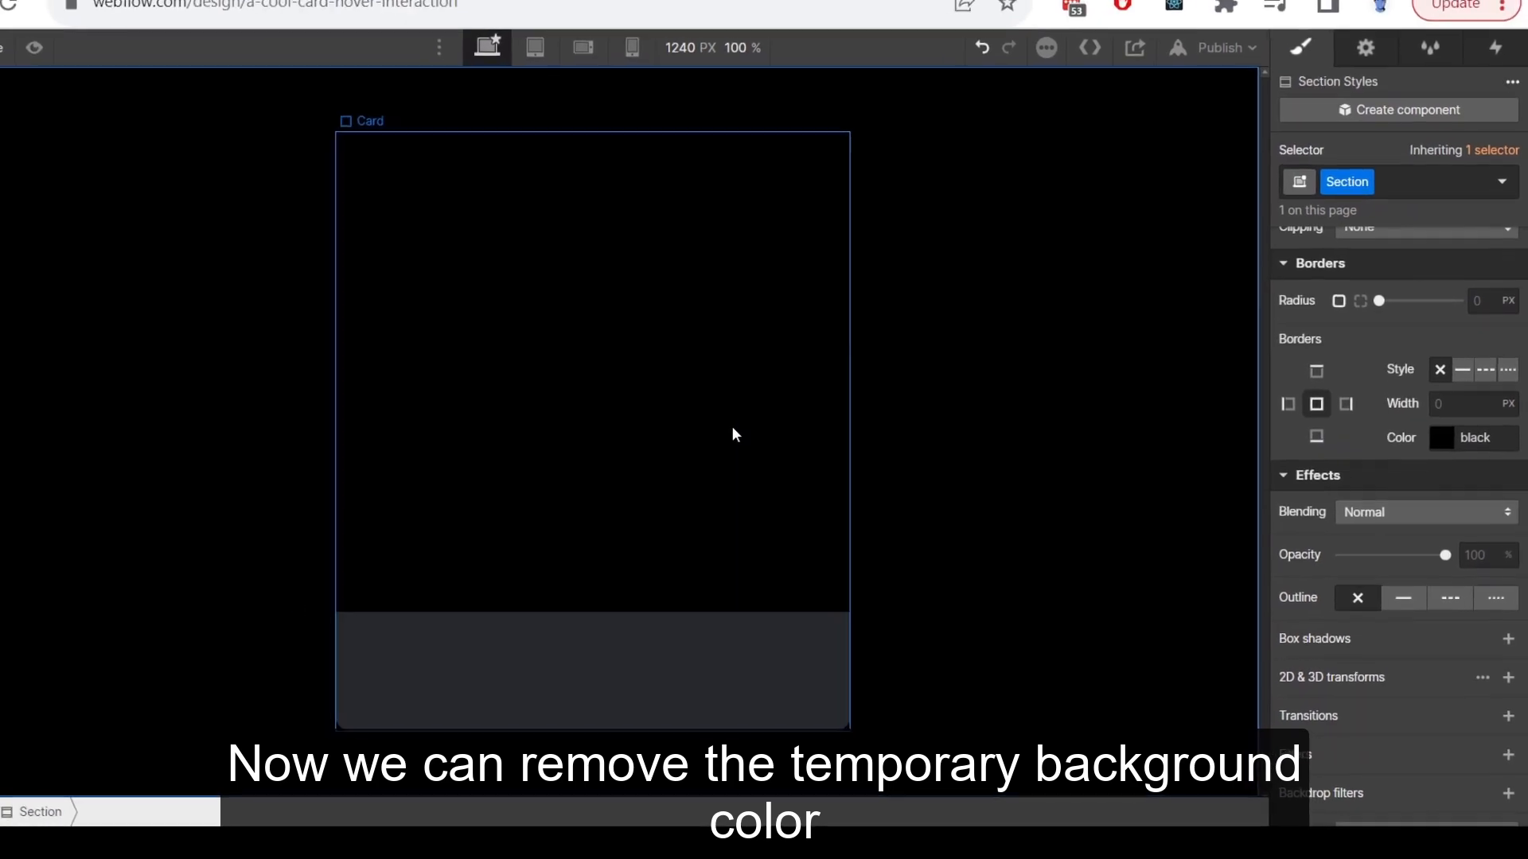
Step: Add a div block inside the Card and give it the class Card Image
{"action": "left_click", "coordinate": [699, 412]}
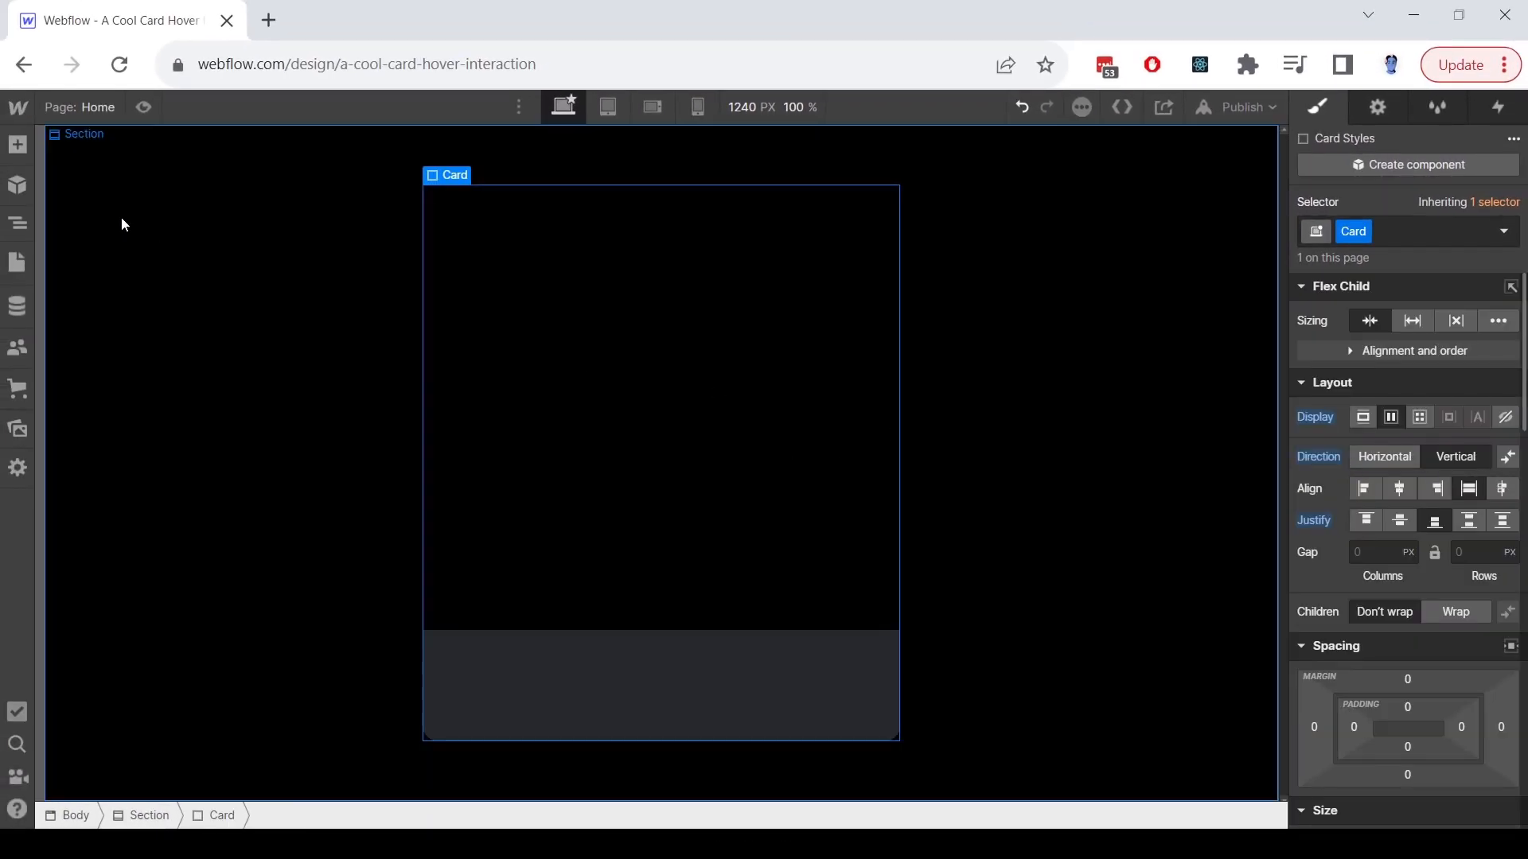
{"action": "left_click", "coordinate": [22, 150]}
{"action": "left_click", "coordinate": [84, 501]}
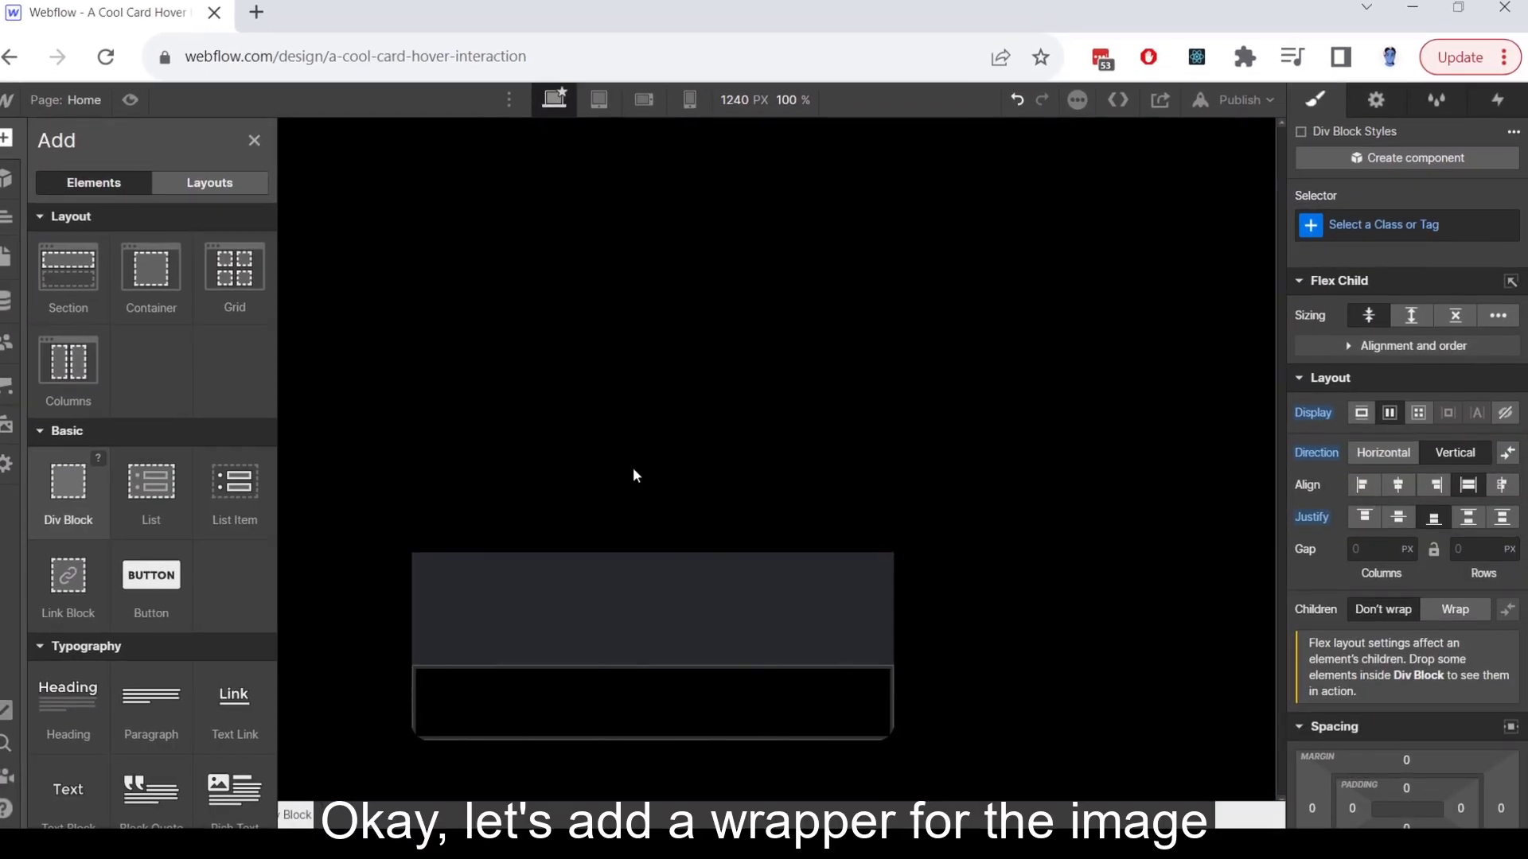
{"action": "left_click", "coordinate": [1379, 233]}
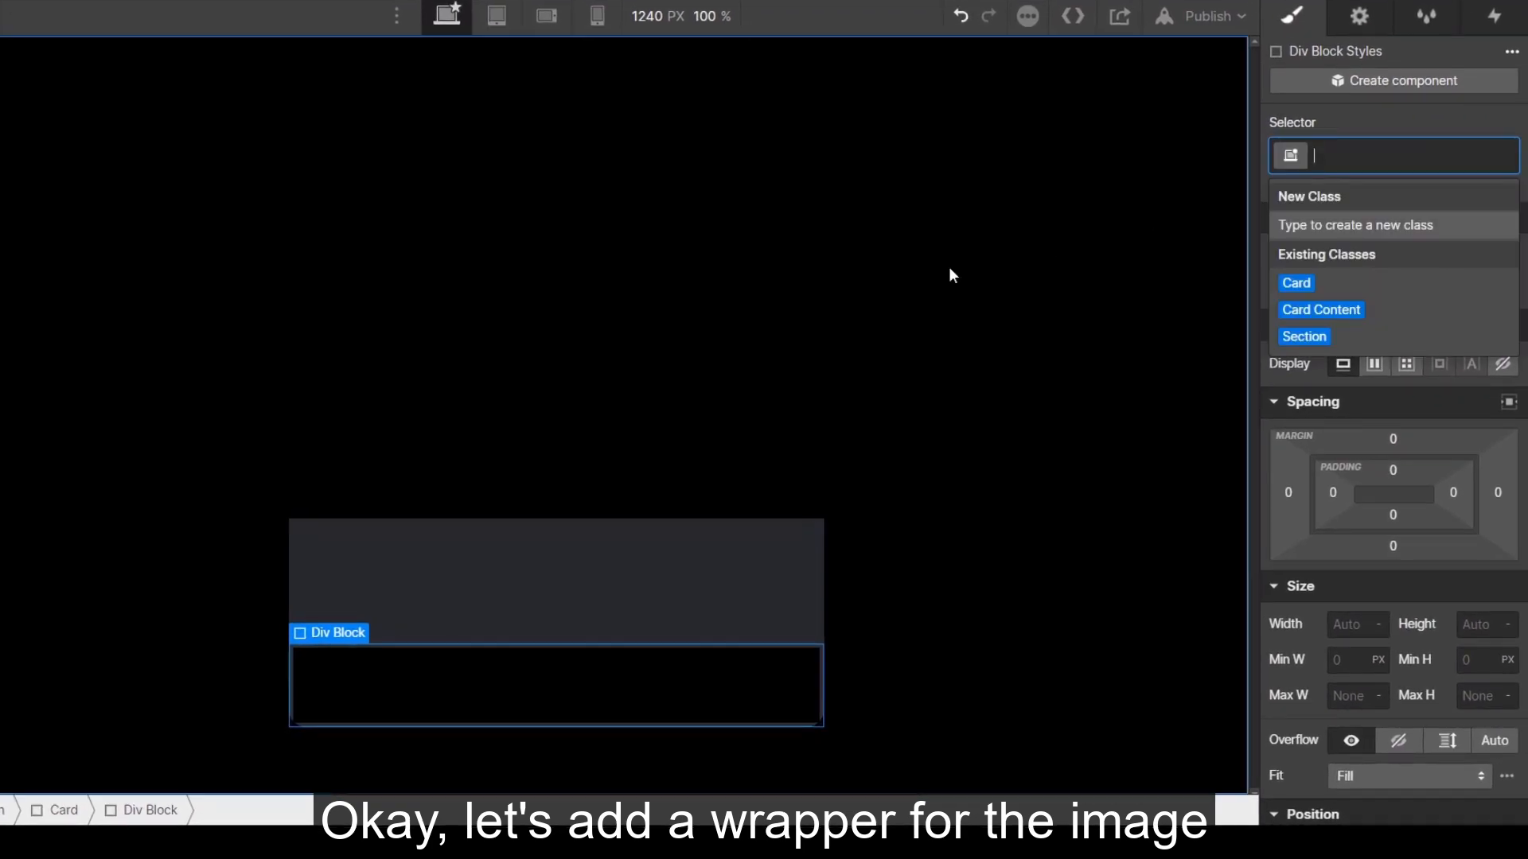
{"action": "type", "text": "Card Image"}
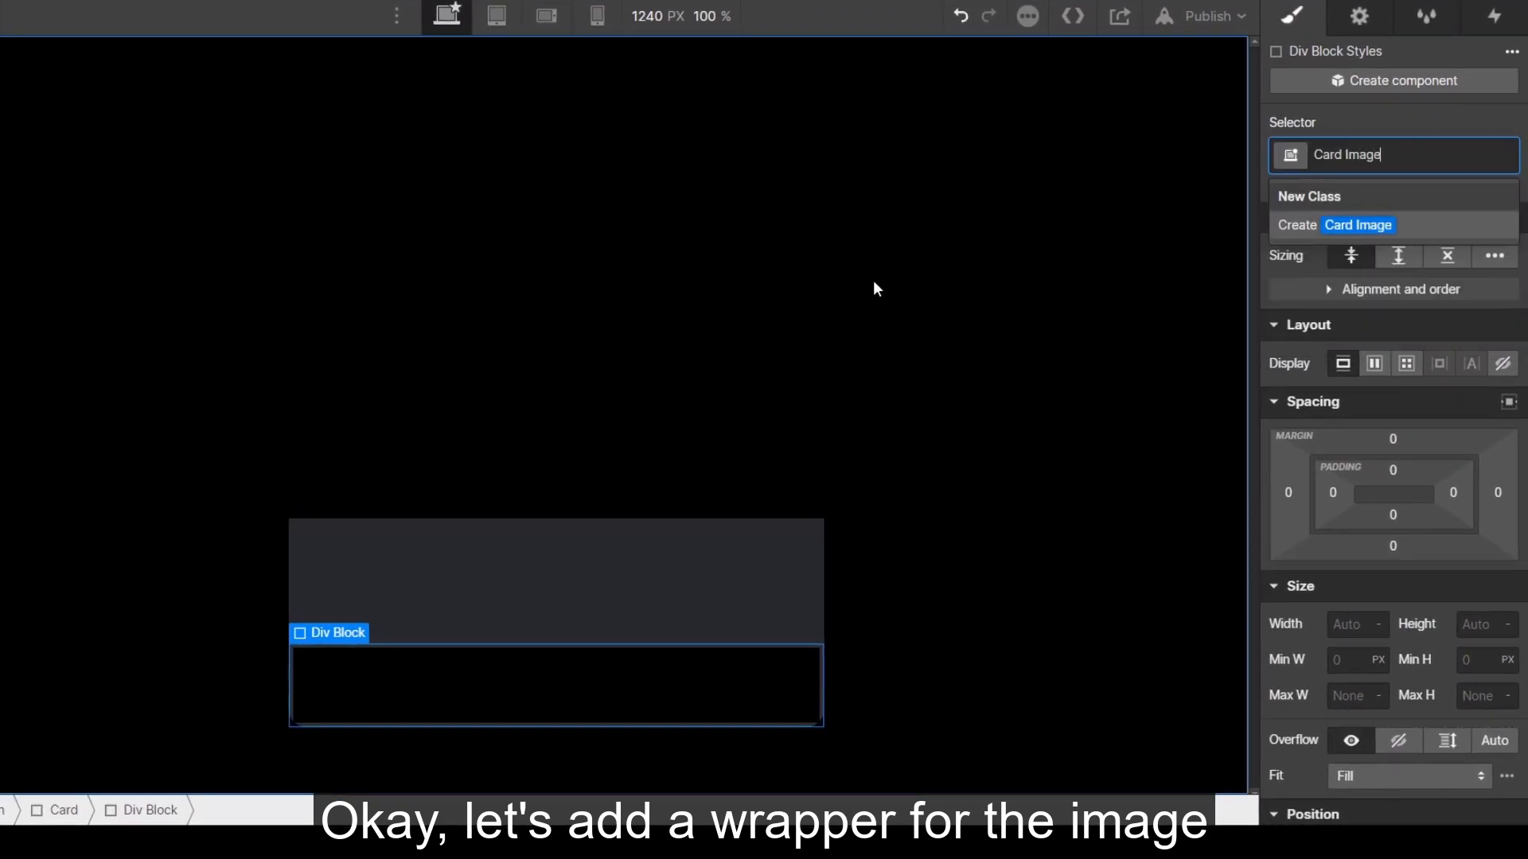
{"action": "key", "text": "Return"}
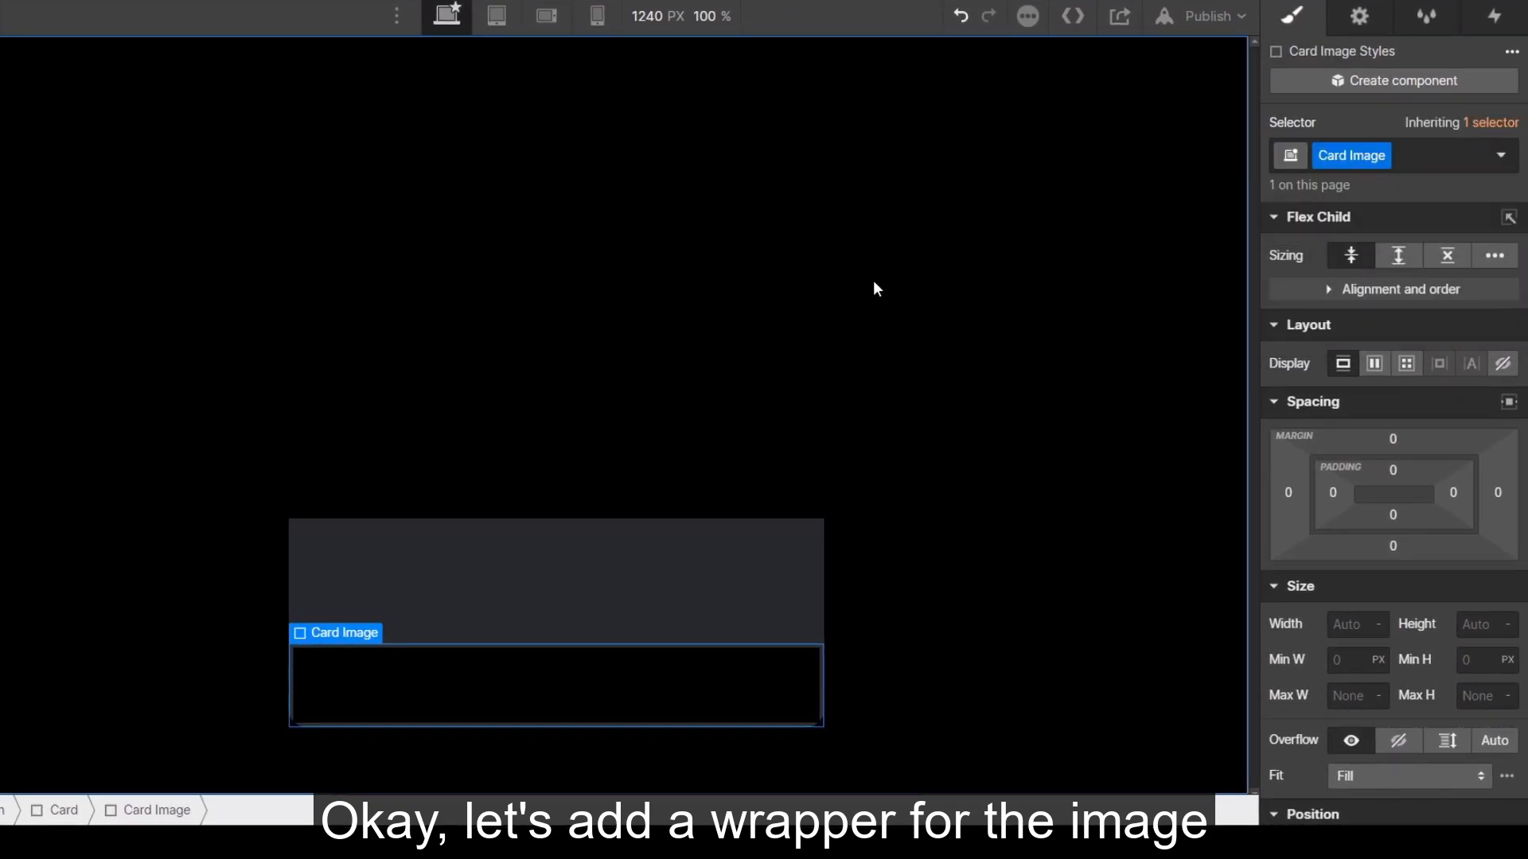
Step: Set the Card Image block's position to Absolute with the full-cover preset, 0% on all sides
{"action": "scroll", "coordinate": [1424, 430], "scroll_direction": "down", "scroll_amount": 5}
{"action": "left_click", "coordinate": [1411, 436]}
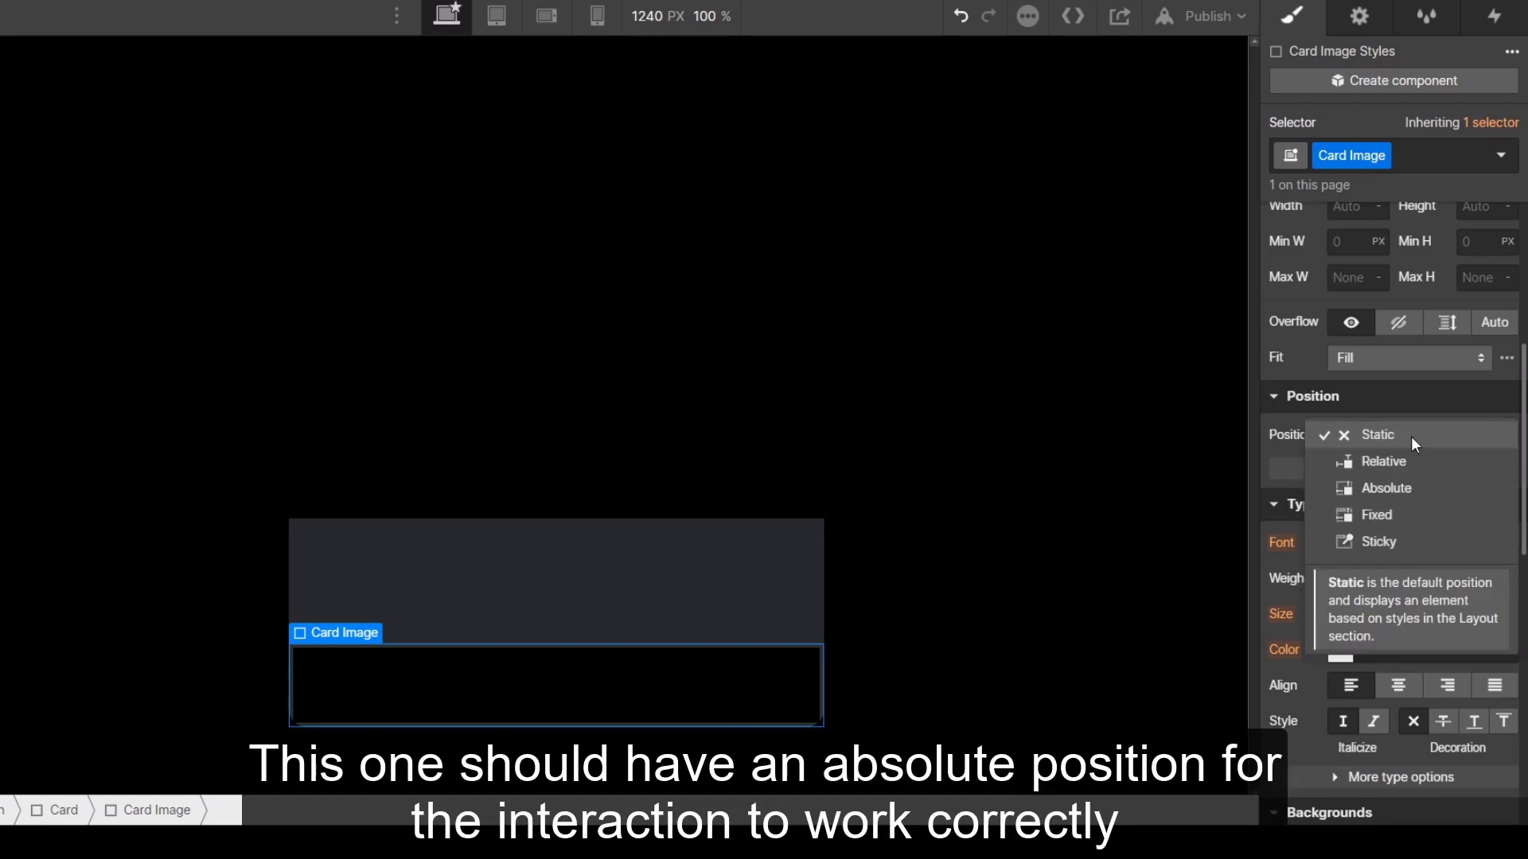
{"action": "left_click", "coordinate": [1405, 479]}
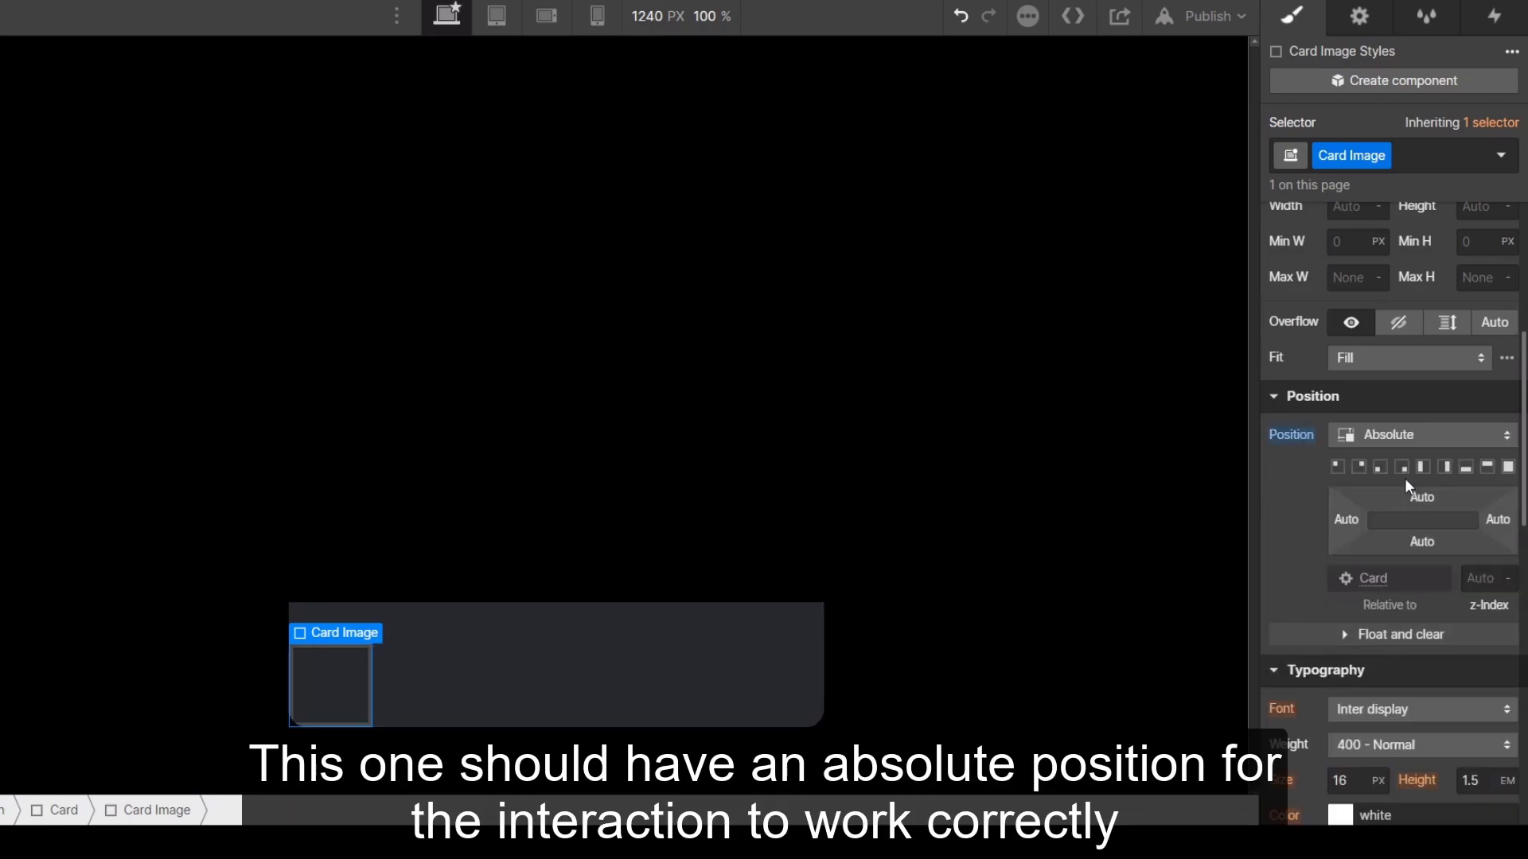
{"action": "left_click", "coordinate": [1508, 468]}
Step: Set the Card Image block's height to 80%
{"action": "scroll", "coordinate": [1447, 519], "scroll_direction": "up", "scroll_amount": 5}
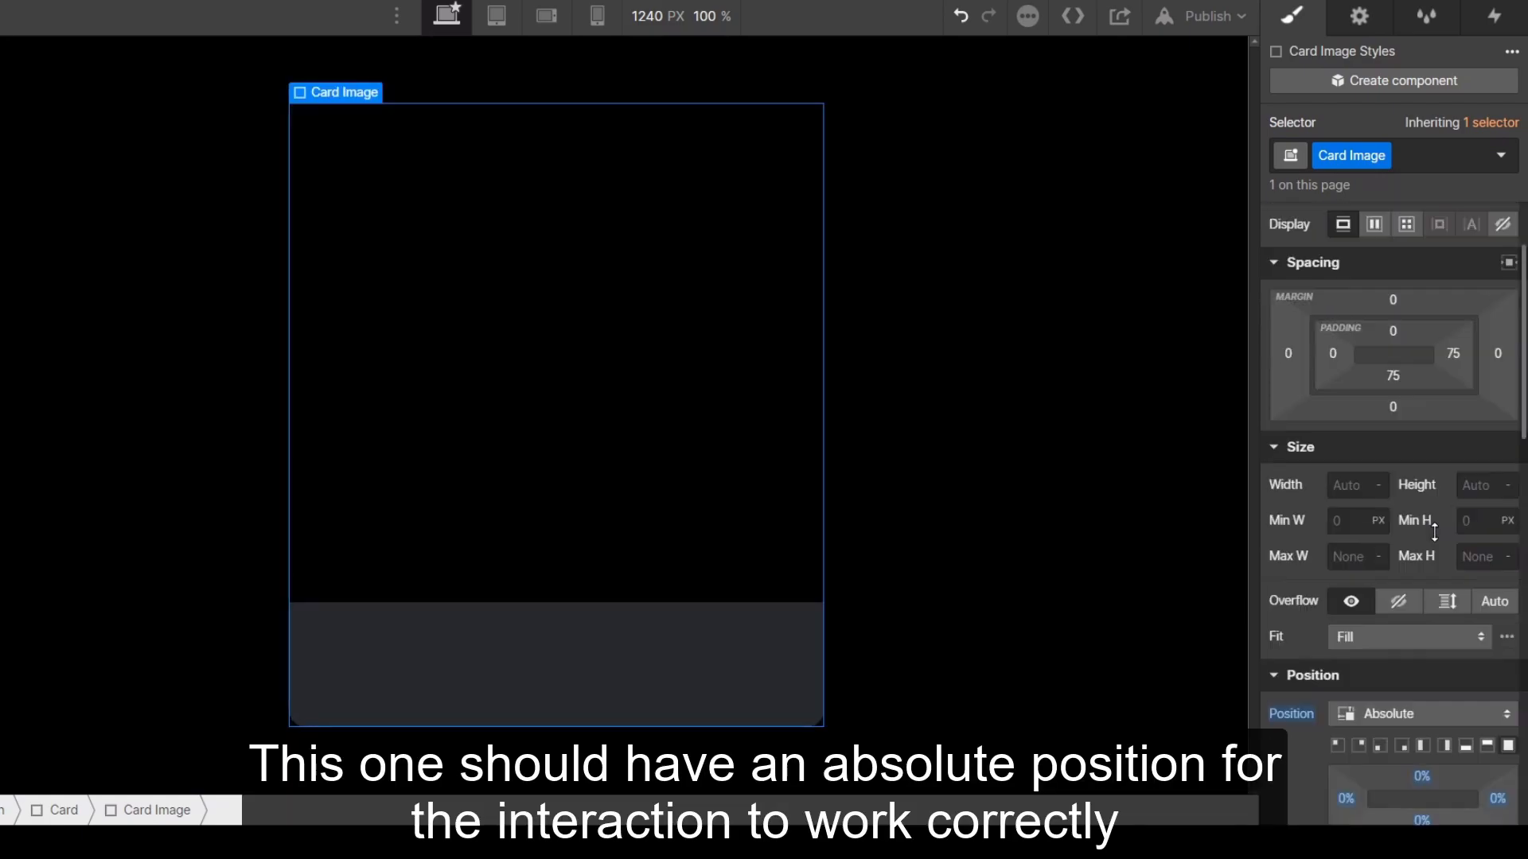
{"action": "type", "text": "80%"}
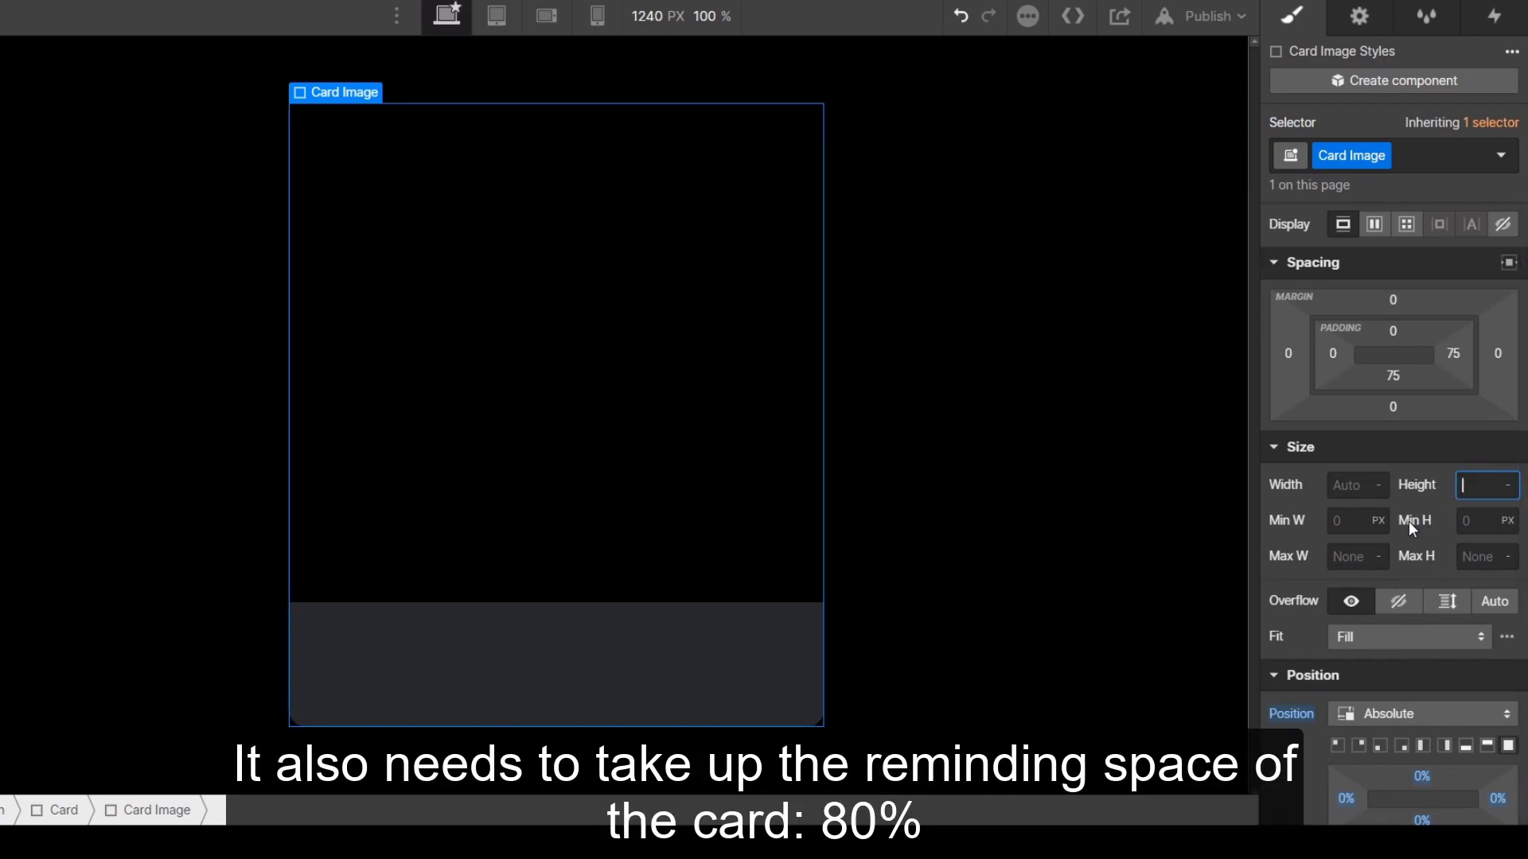
{"action": "key", "text": "Return"}
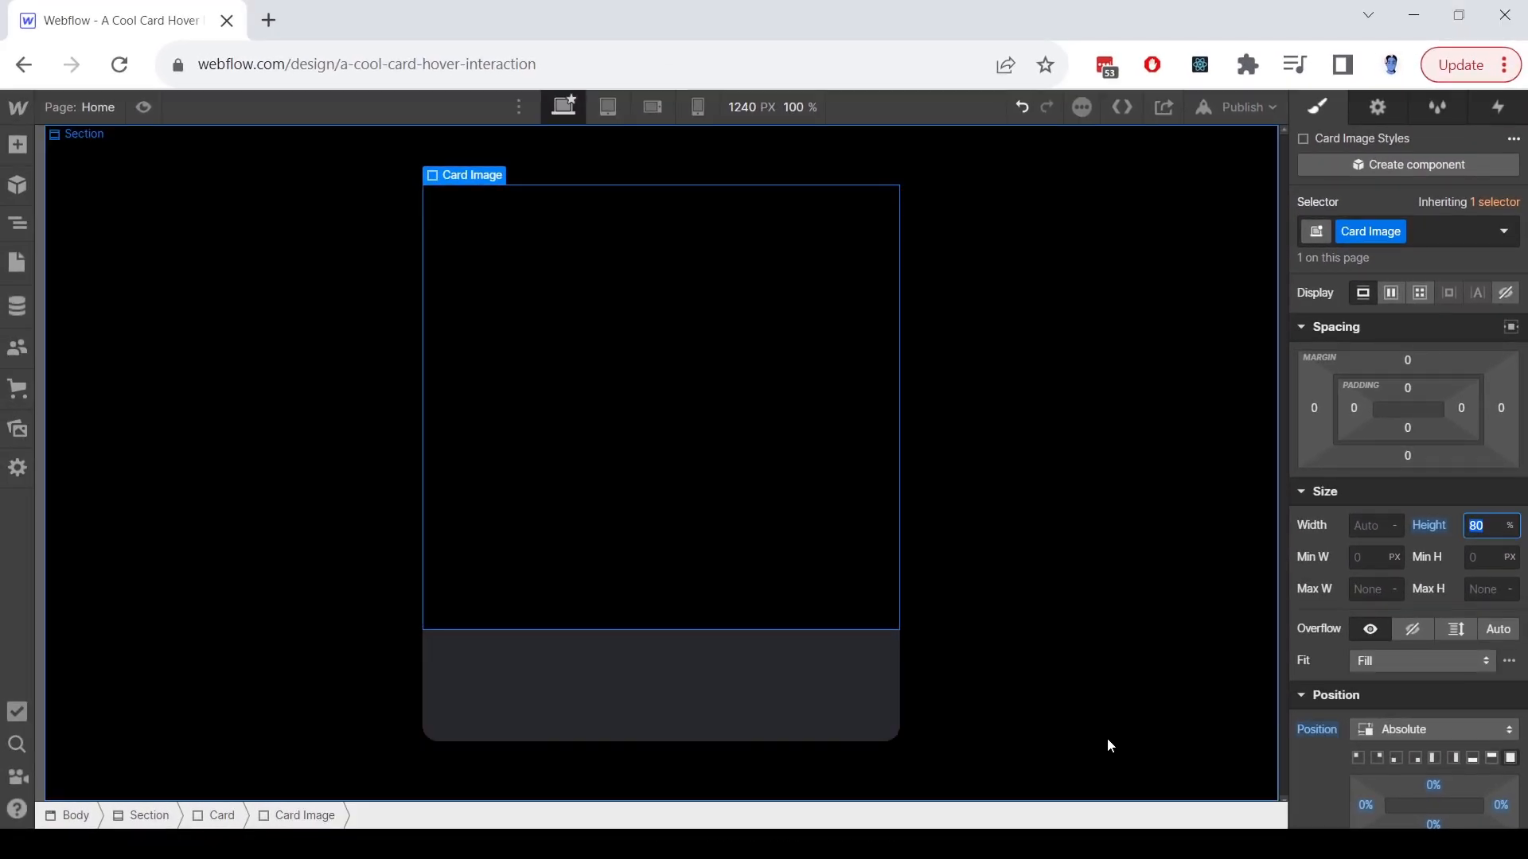
{"action": "scroll", "coordinate": [1473, 640], "scroll_direction": "down", "scroll_amount": 8}
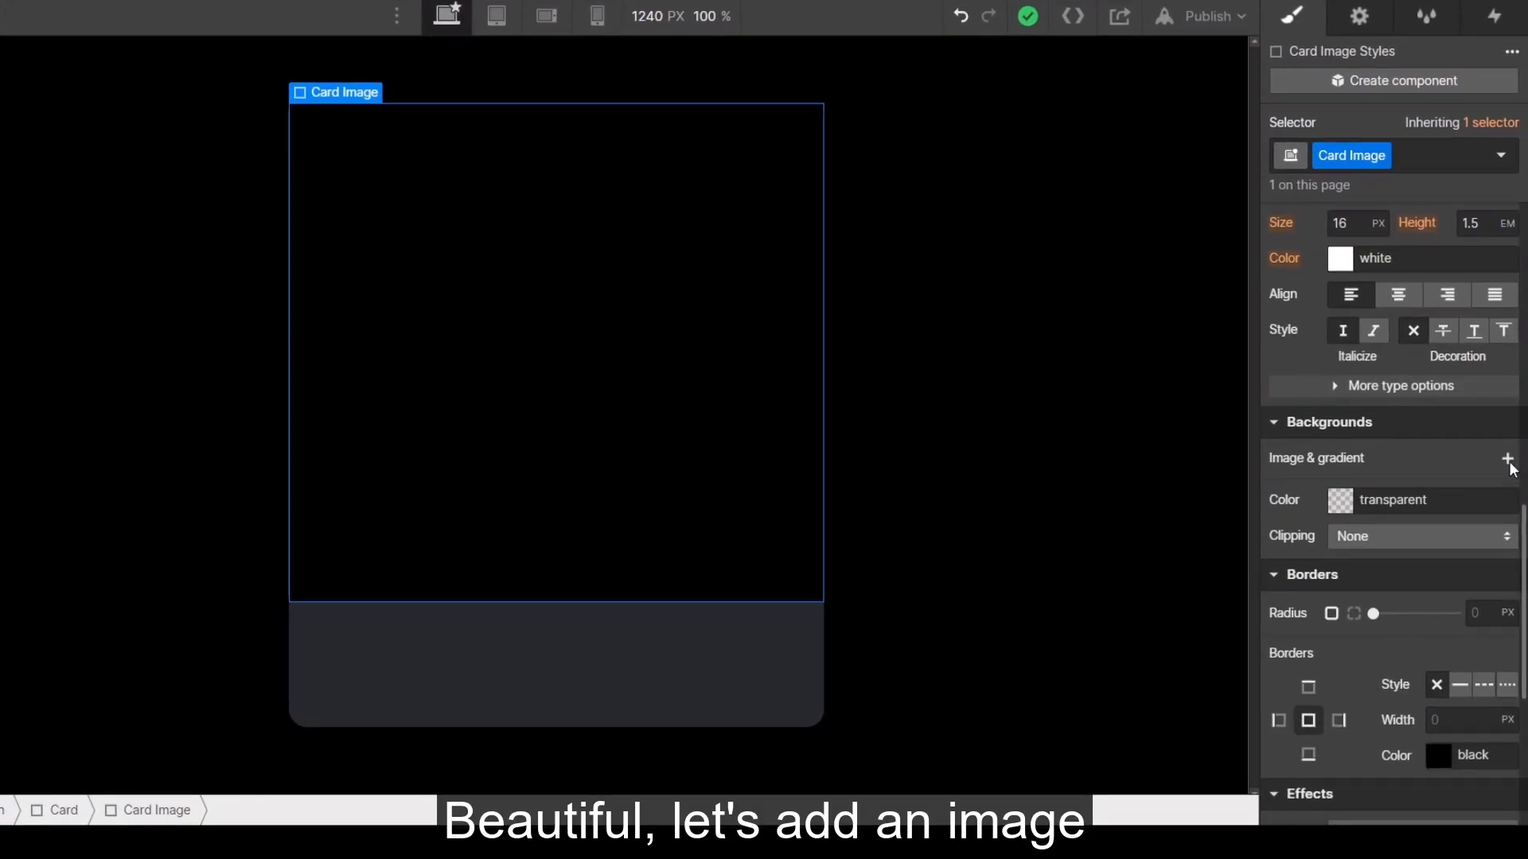
{"action": "left_click", "coordinate": [1507, 460]}
{"action": "left_click", "coordinate": [1442, 181]}
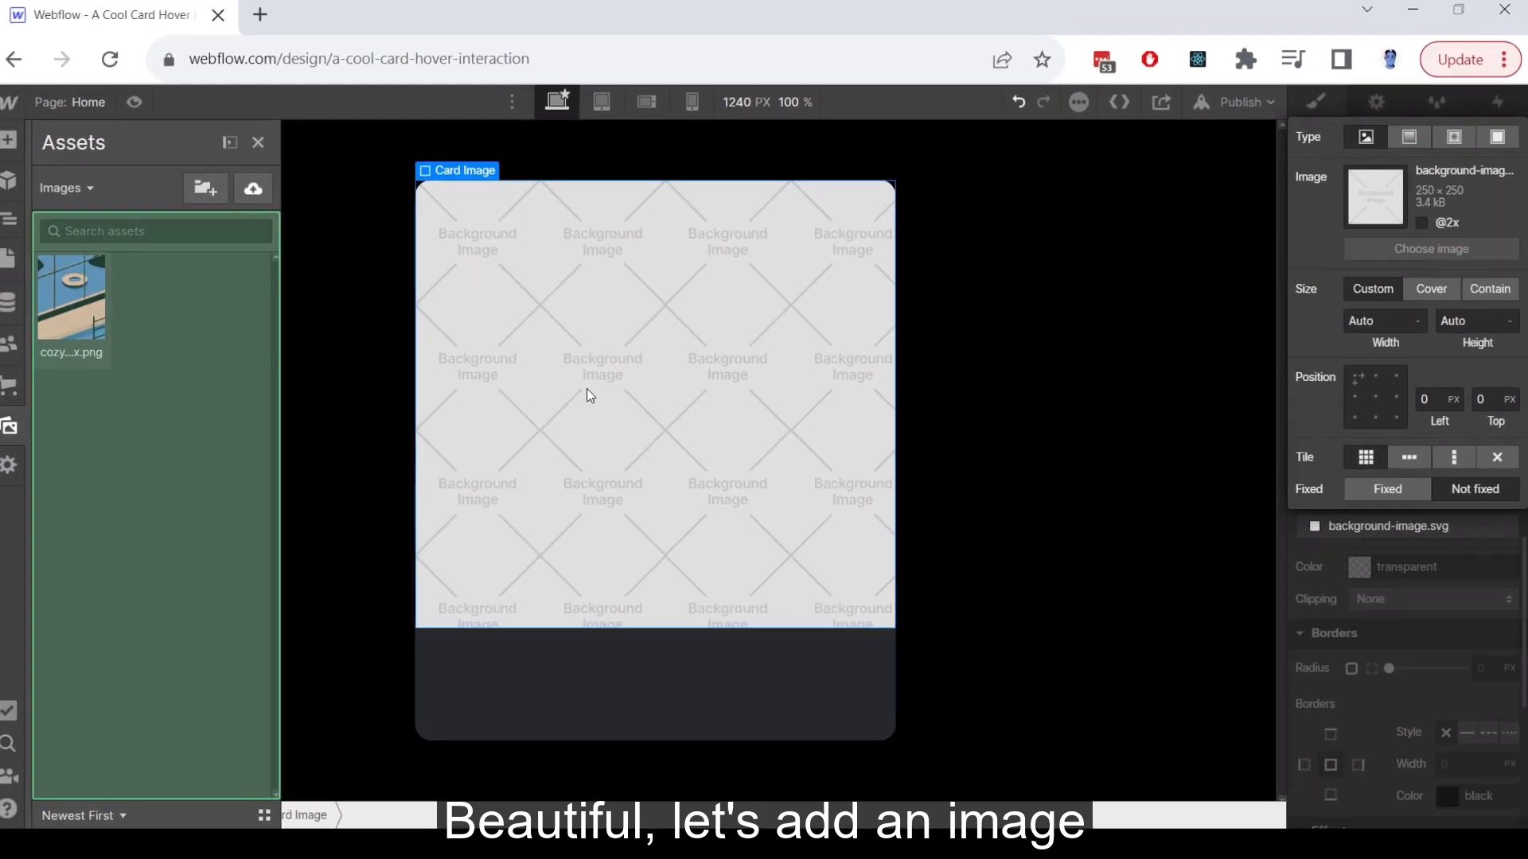
{"action": "left_click", "coordinate": [94, 313]}
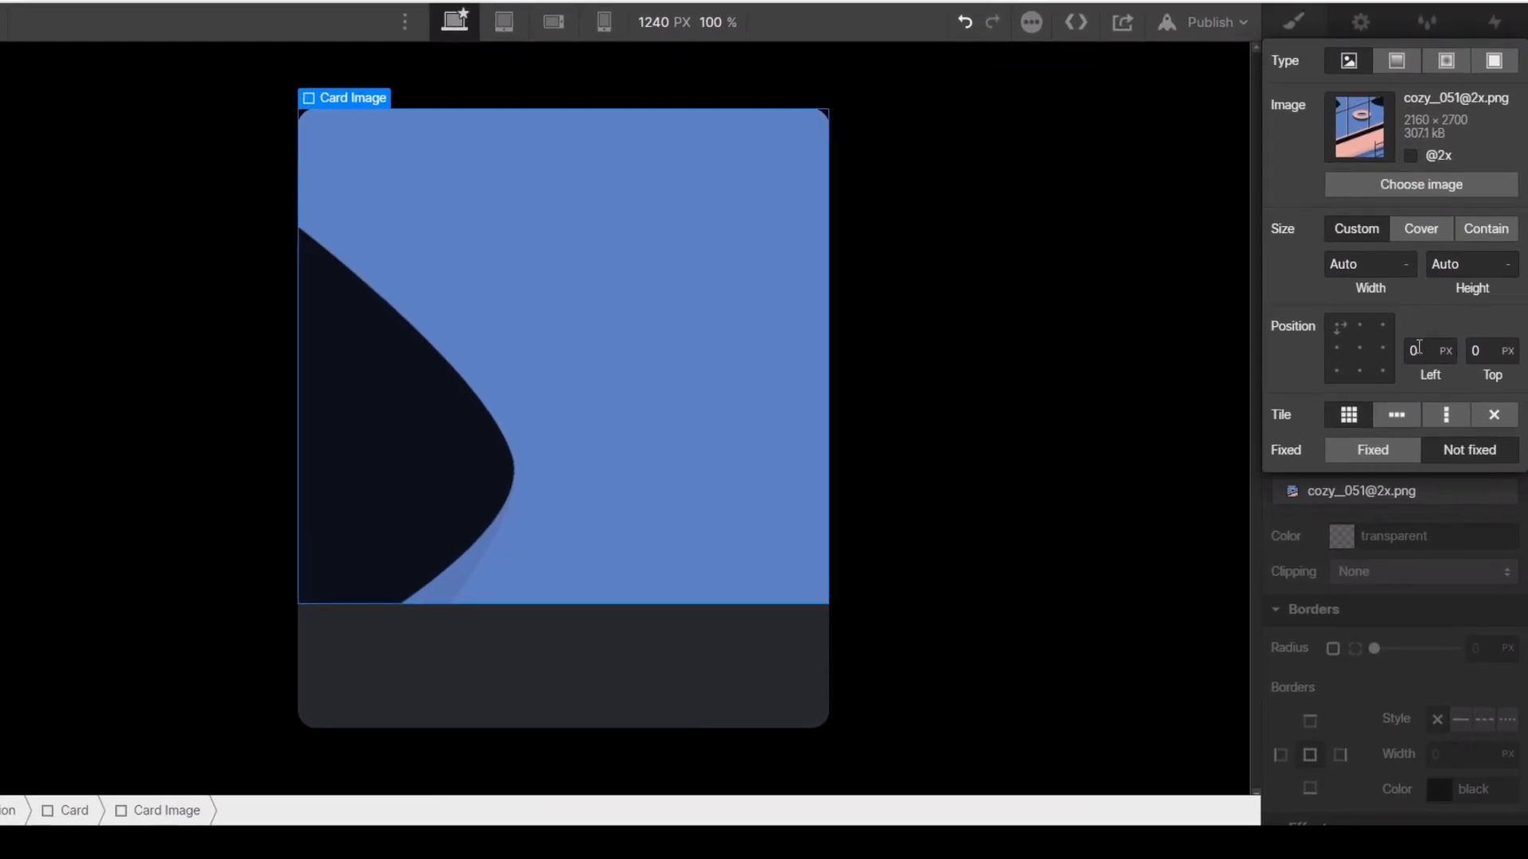
Step: Set the Card Image background to a centered position (50% left, 50% top), Cover size and no tiling
{"action": "left_click", "coordinate": [1376, 401]}
{"action": "left_click", "coordinate": [1421, 225]}
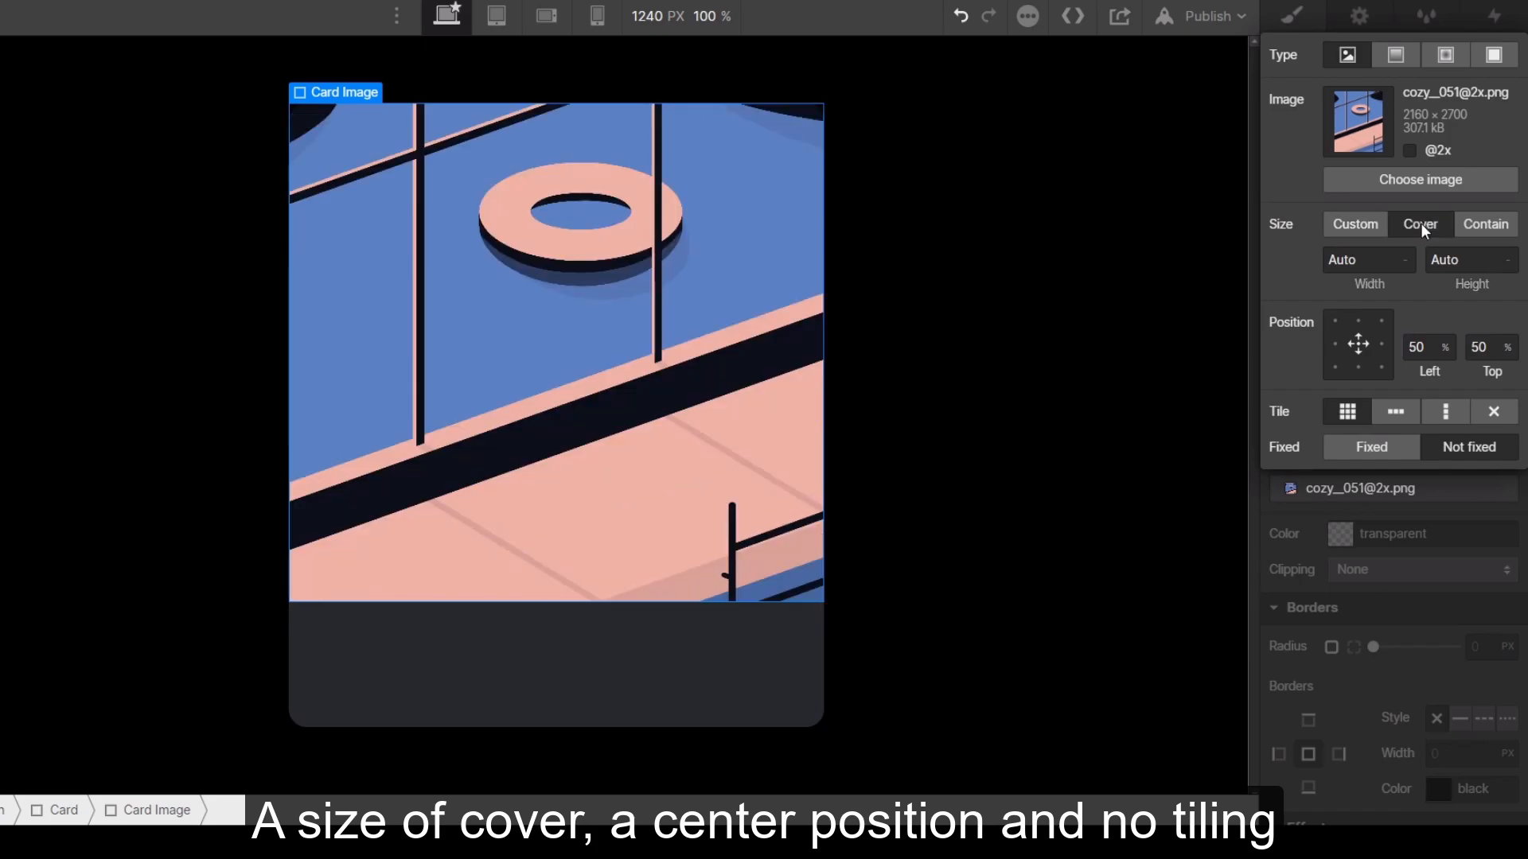
{"action": "left_click", "coordinate": [1501, 417]}
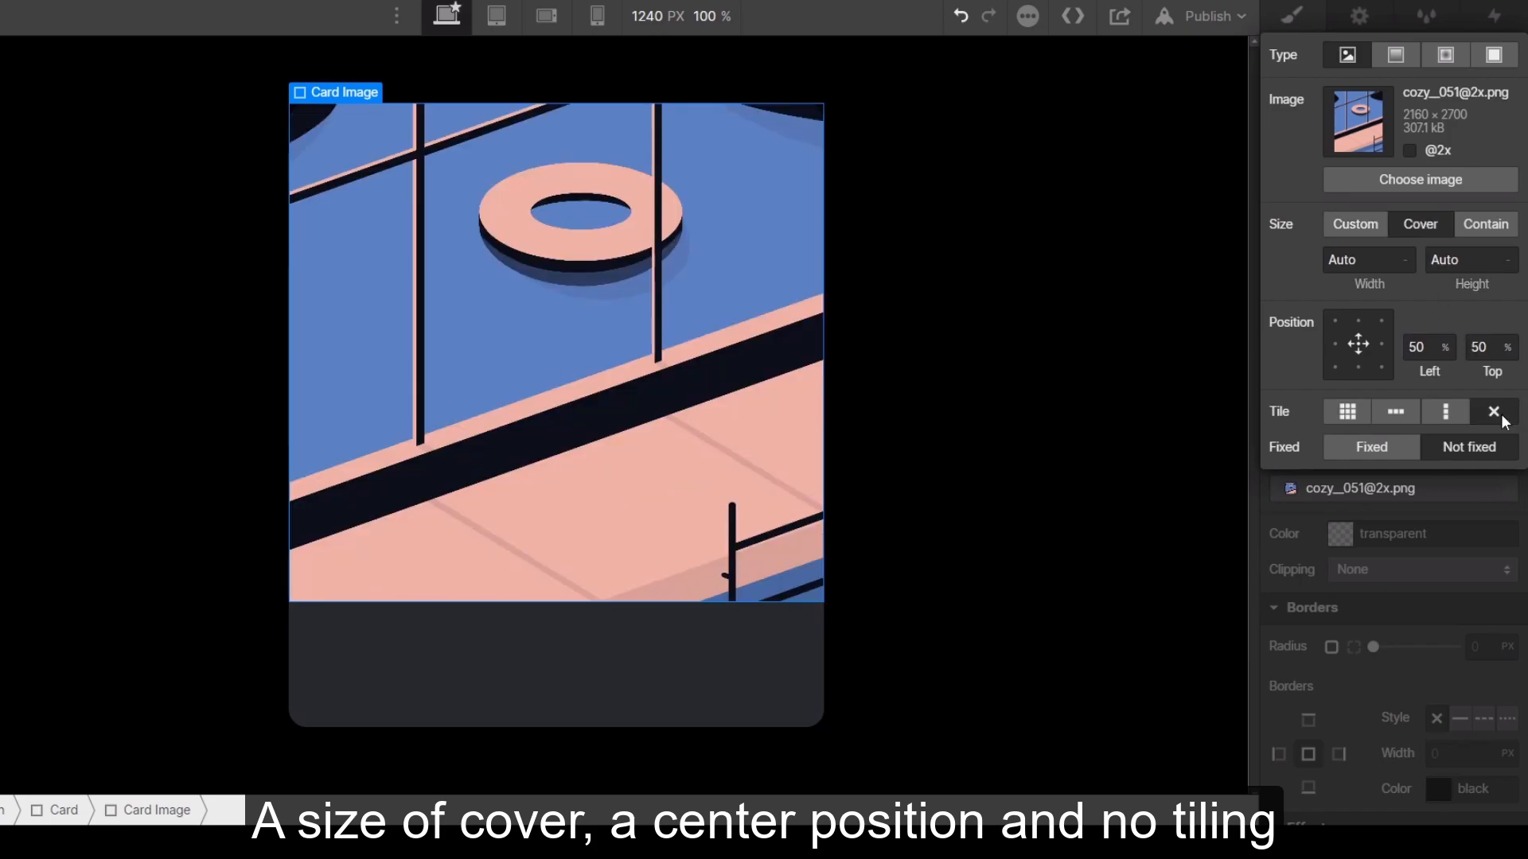
{"action": "left_click", "coordinate": [1498, 525]}
{"action": "left_click", "coordinate": [1103, 464]}
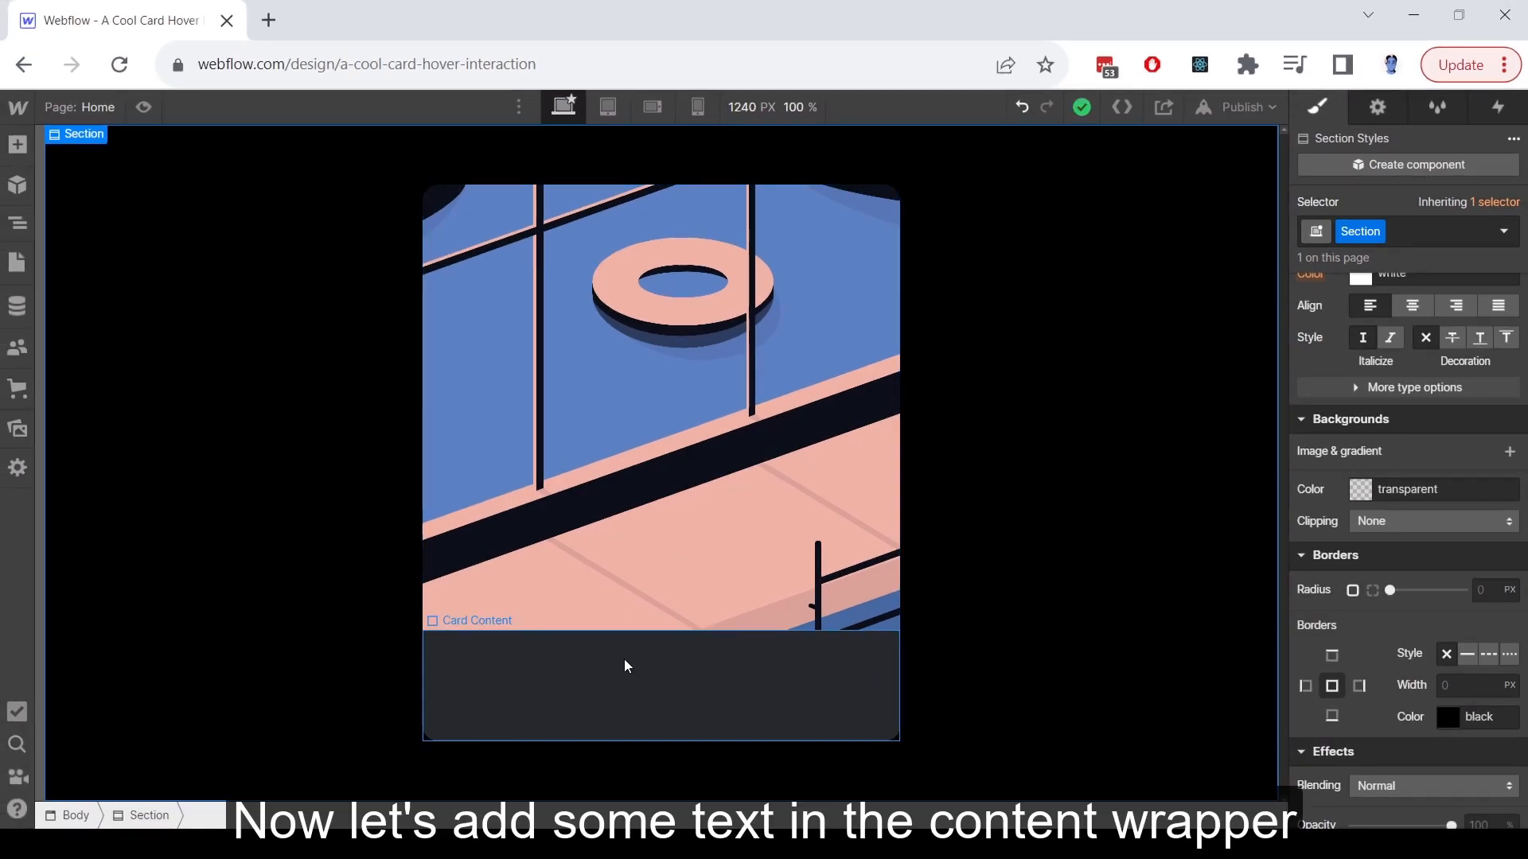
Step: Add an H1 heading inside the Card Content block and give it the class Card Heading
{"action": "left_click", "coordinate": [525, 643]}
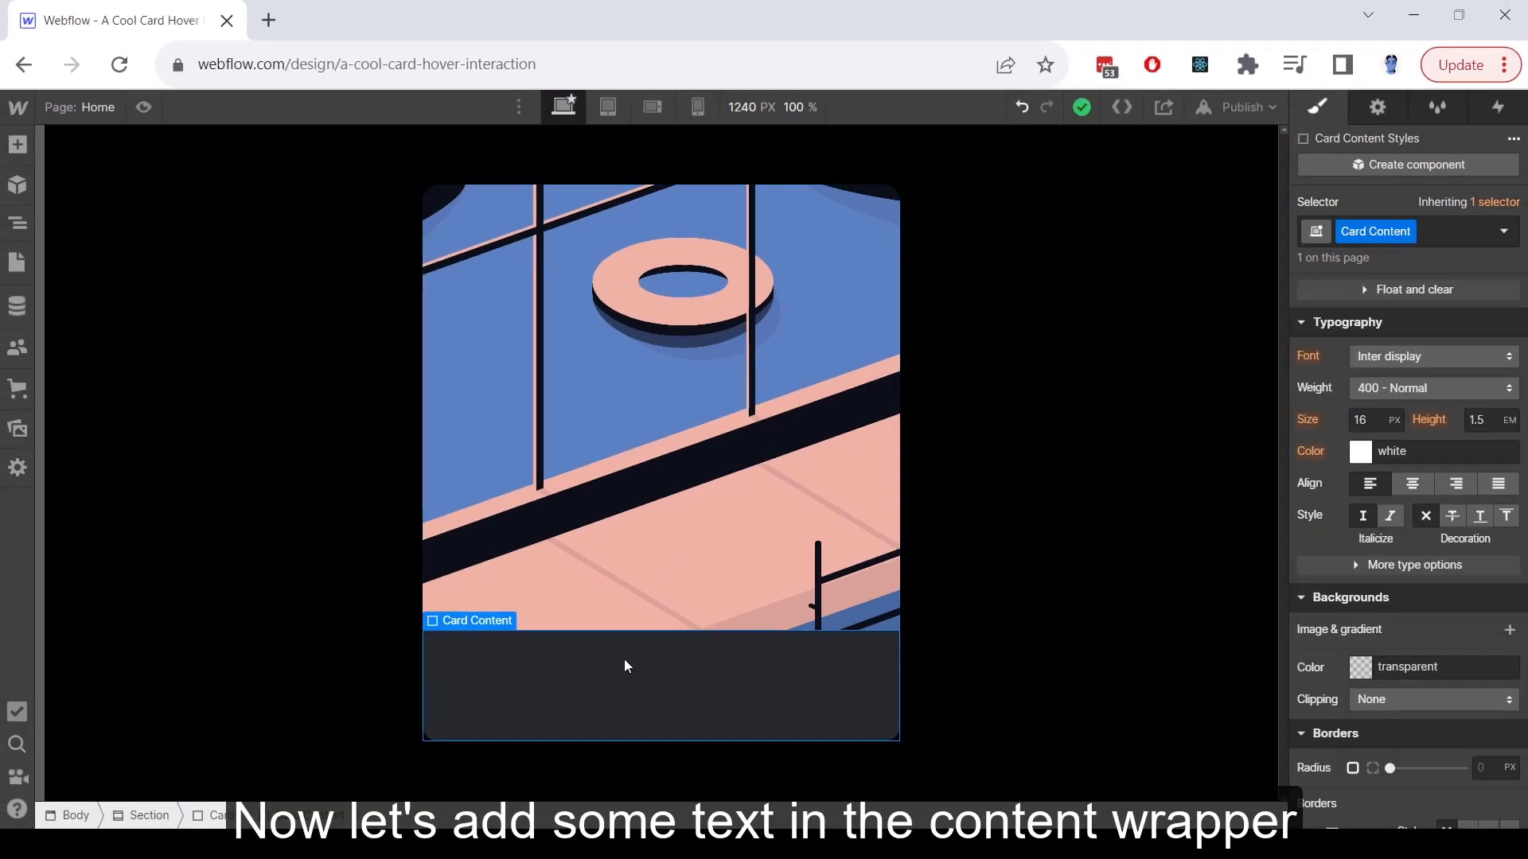
{"action": "left_click", "coordinate": [18, 144]}
{"action": "left_click", "coordinate": [91, 686]}
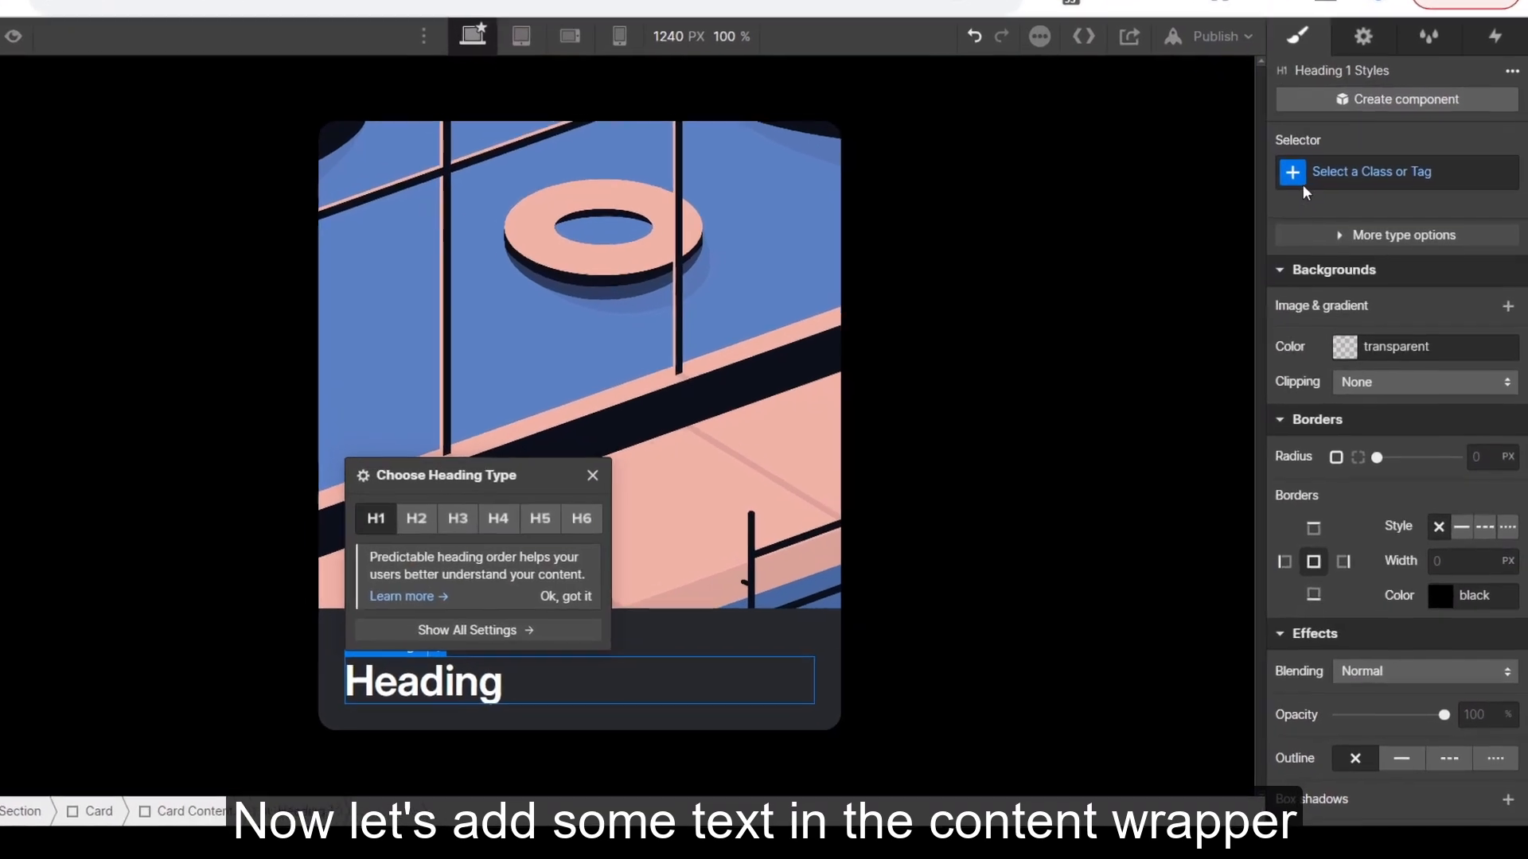
{"action": "left_click", "coordinate": [1337, 236]}
{"action": "type", "text": "Ca"}
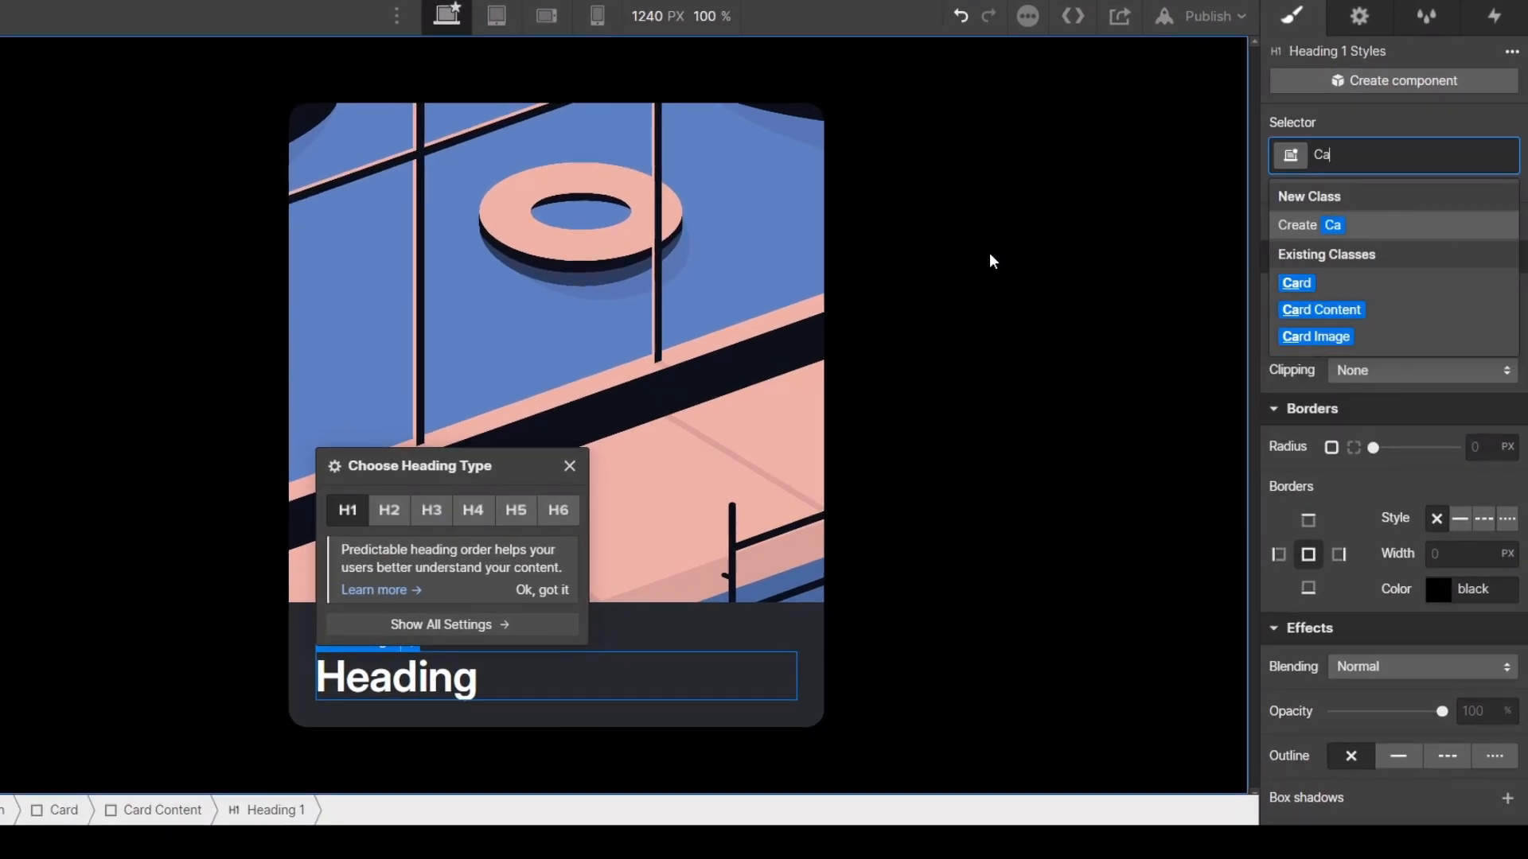
{"action": "type", "text": "rd Heading"}
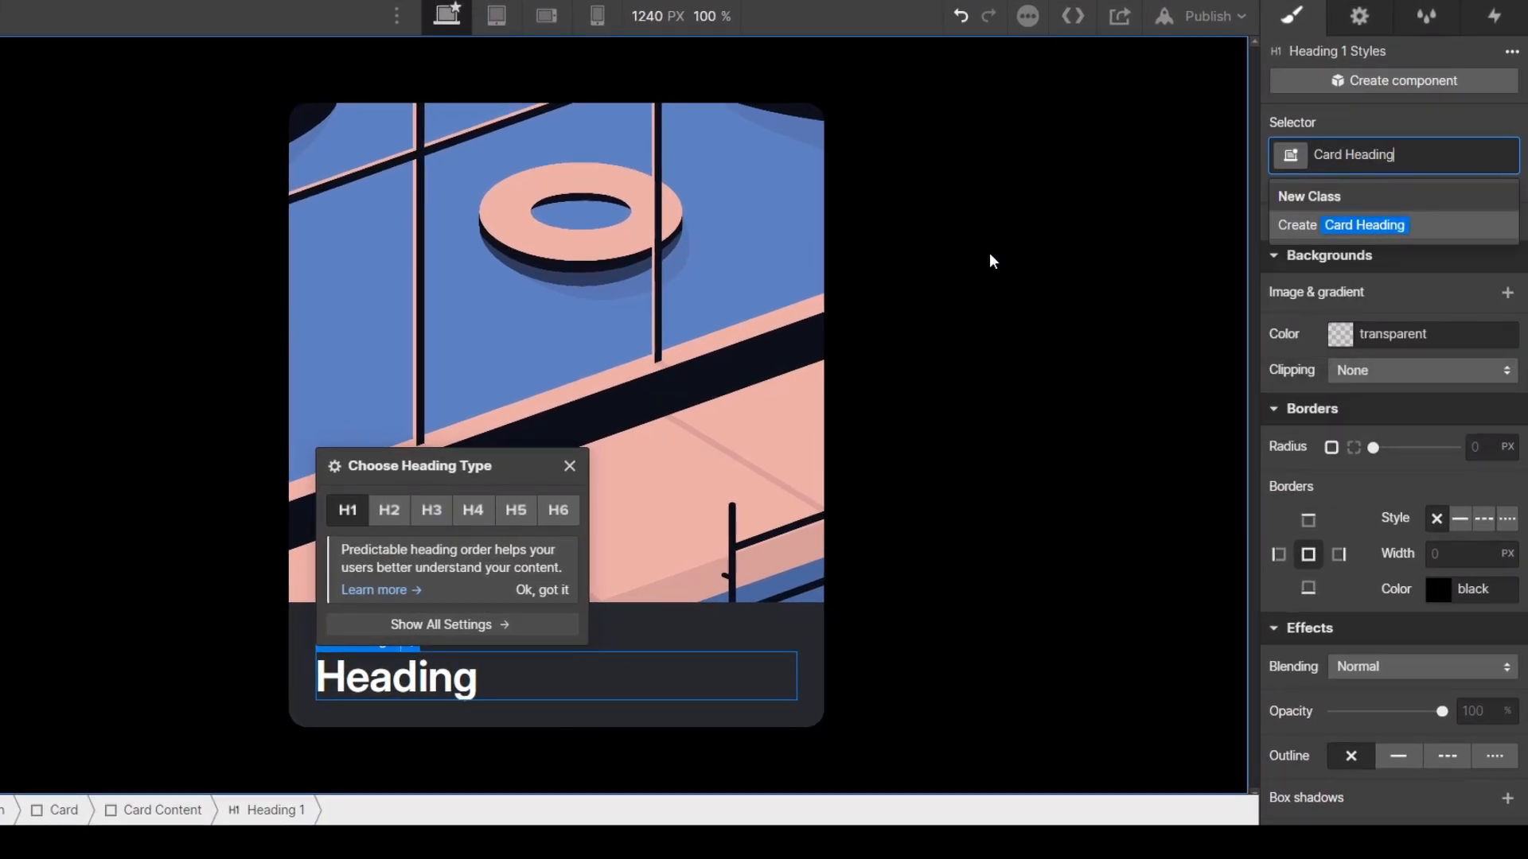
{"action": "key", "text": "Return"}
Step: Style the Card Heading text with a 1.5rem size, 1.2em line height and 400 - Normal weight
{"action": "scroll", "coordinate": [1372, 460], "scroll_direction": "up", "scroll_amount": 2}
{"action": "scroll", "coordinate": [1372, 460], "scroll_direction": "up", "scroll_amount": 5}
{"action": "left_click", "coordinate": [1345, 613]}
{"action": "type", "text": "1.5rem"}
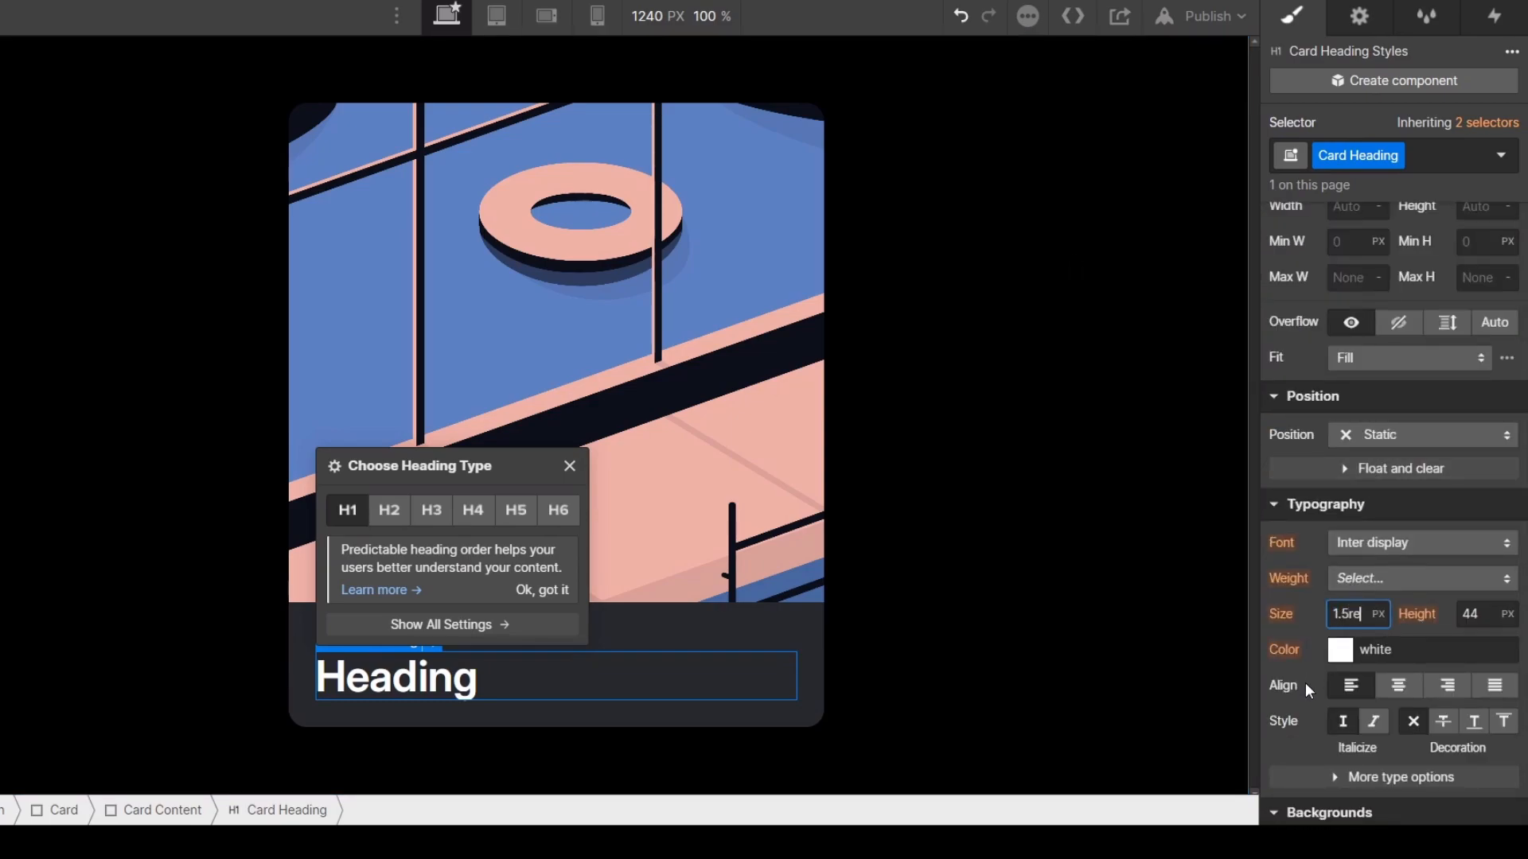
{"action": "key", "text": "Tab"}
{"action": "type", "text": "1.2em"}
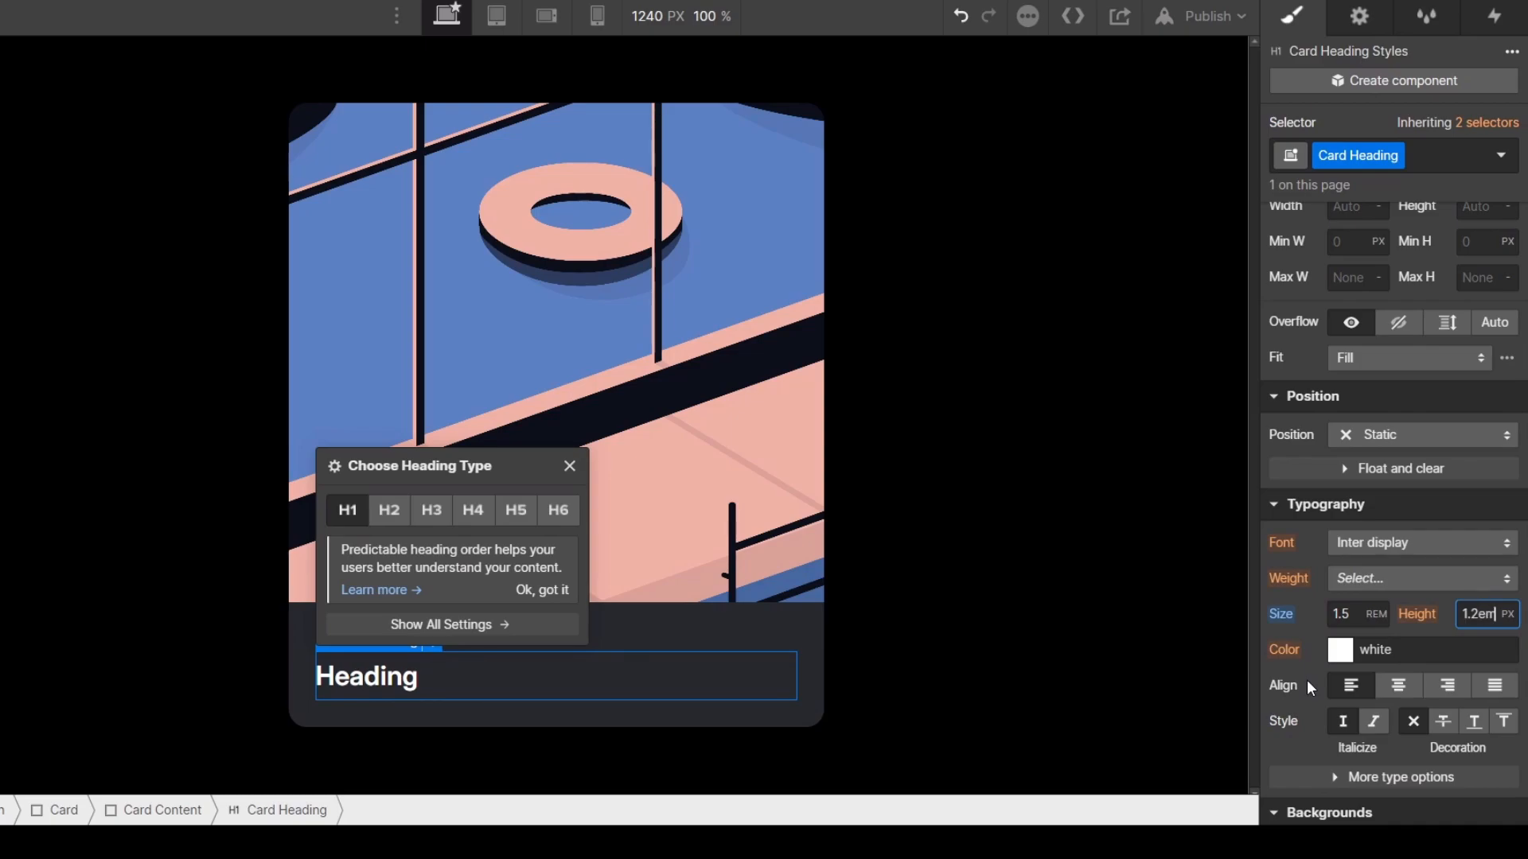
{"action": "key", "text": "Tab"}
{"action": "left_click", "coordinate": [1406, 579]}
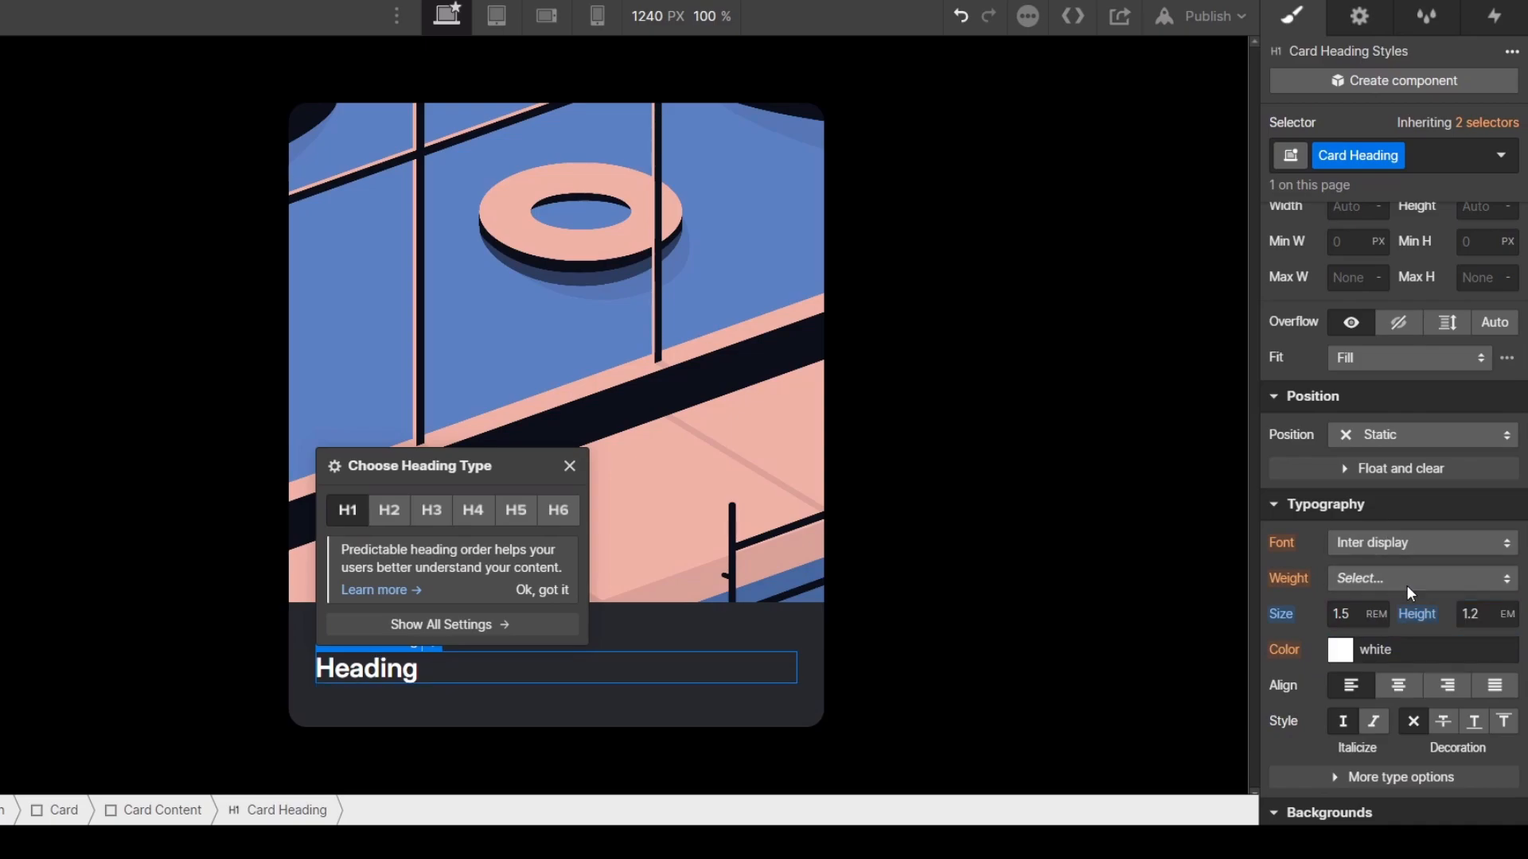
{"action": "left_click", "coordinate": [1412, 502]}
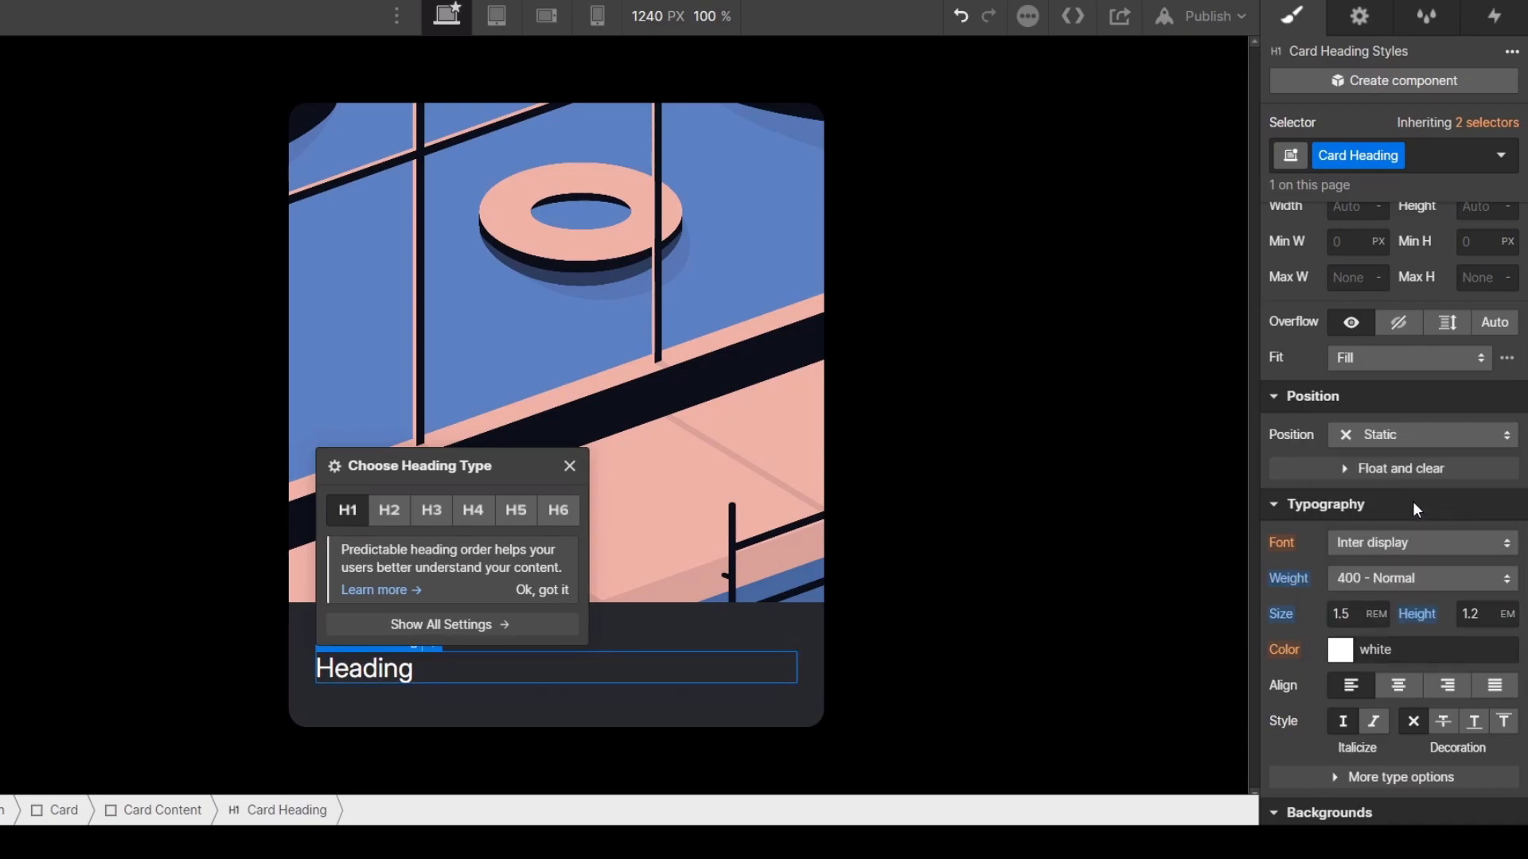
Step: Set the Card Heading's top and bottom margins to 0 px
{"action": "scroll", "coordinate": [1412, 502], "scroll_direction": "up", "scroll_amount": 5}
{"action": "left_click", "coordinate": [1398, 436]}
{"action": "left_click", "coordinate": [1372, 477]}
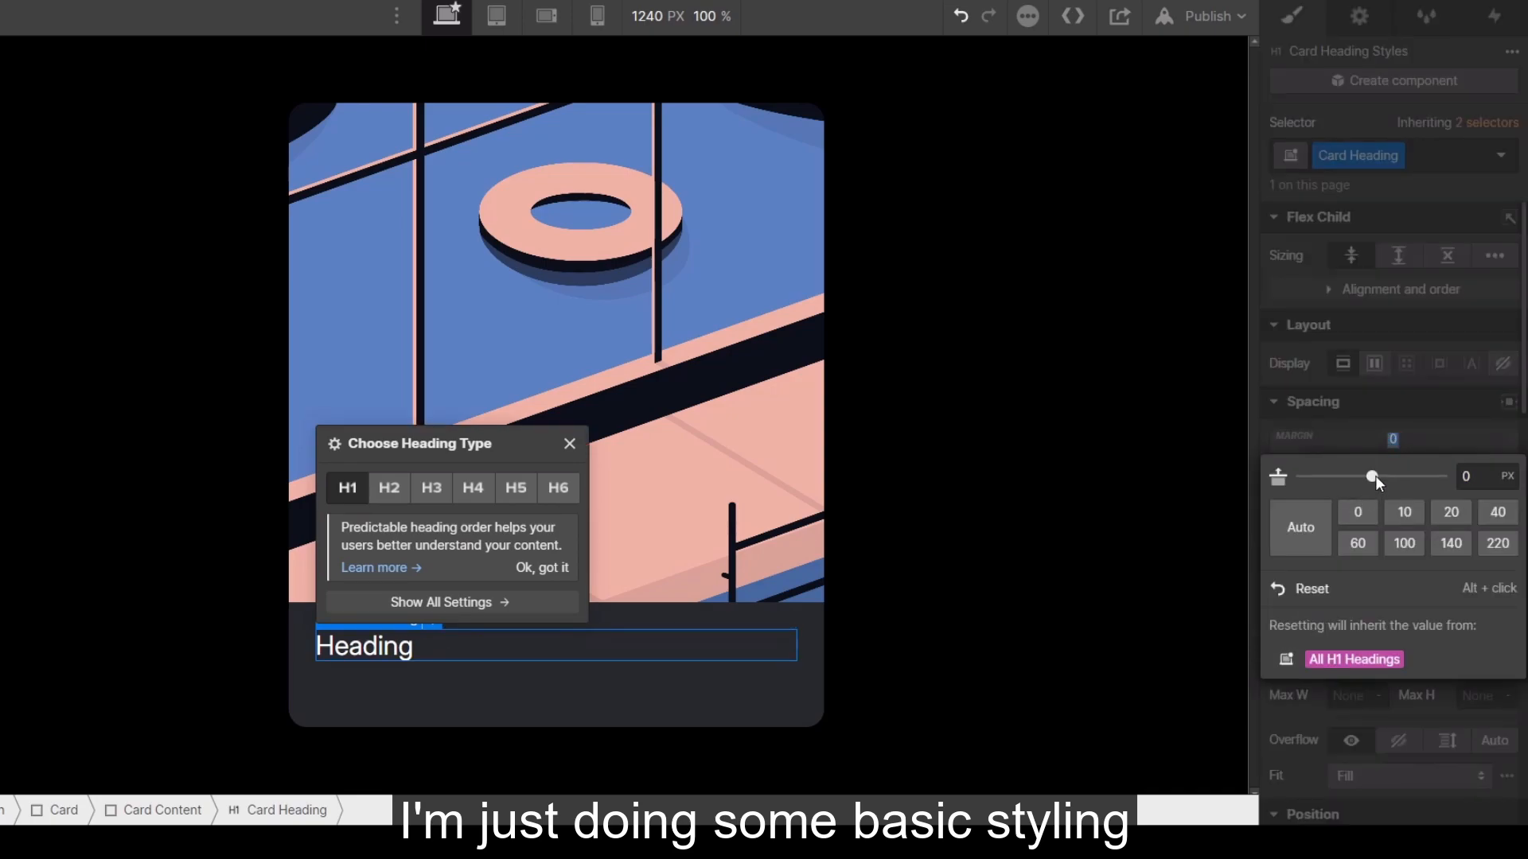
{"action": "left_click", "coordinate": [1392, 548]}
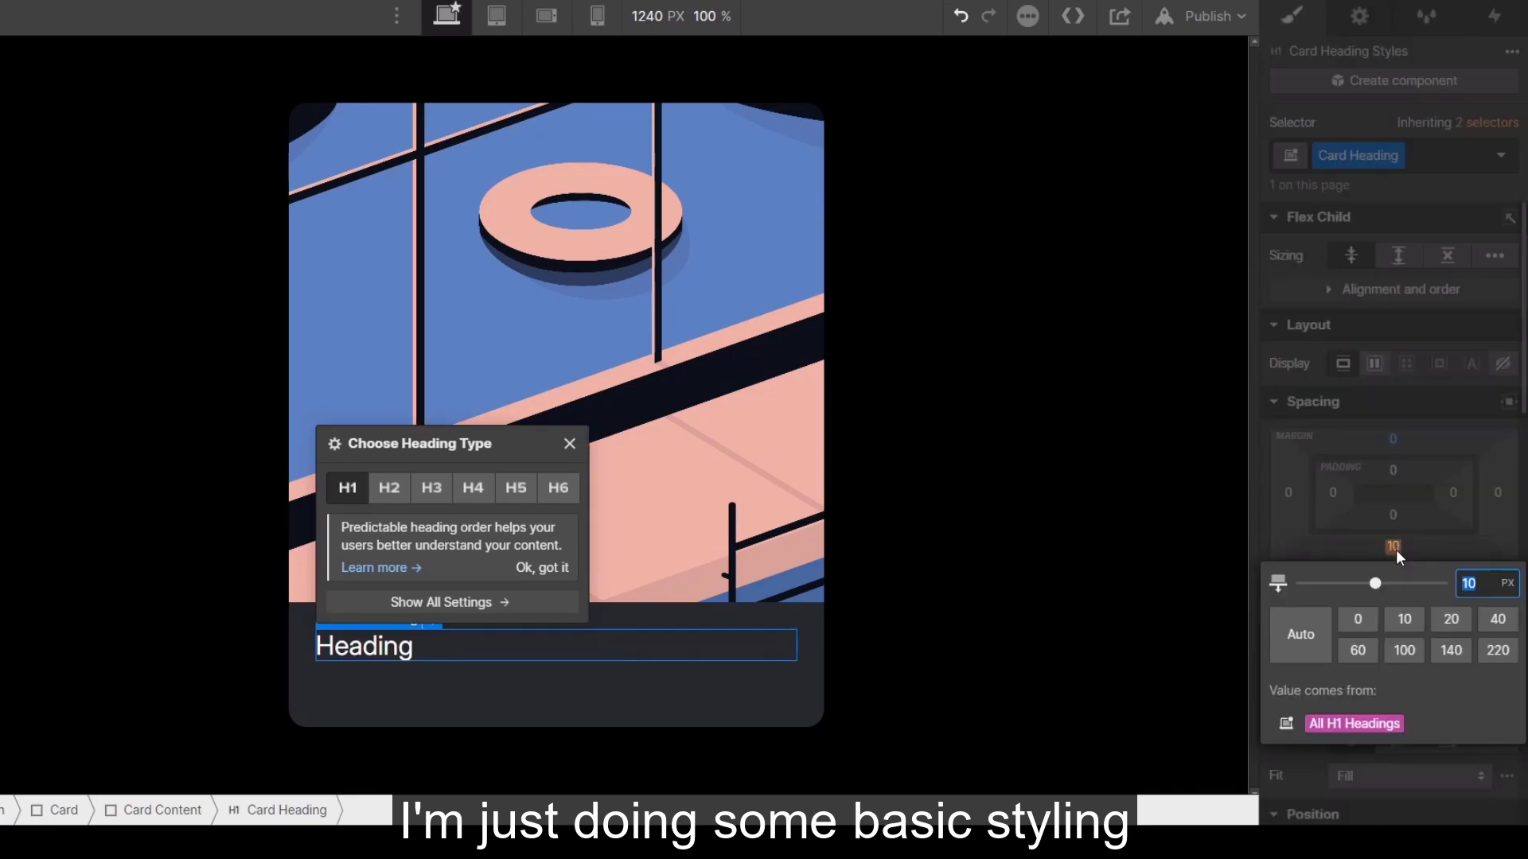
{"action": "left_click", "coordinate": [1357, 619]}
{"action": "left_click", "coordinate": [1390, 431]}
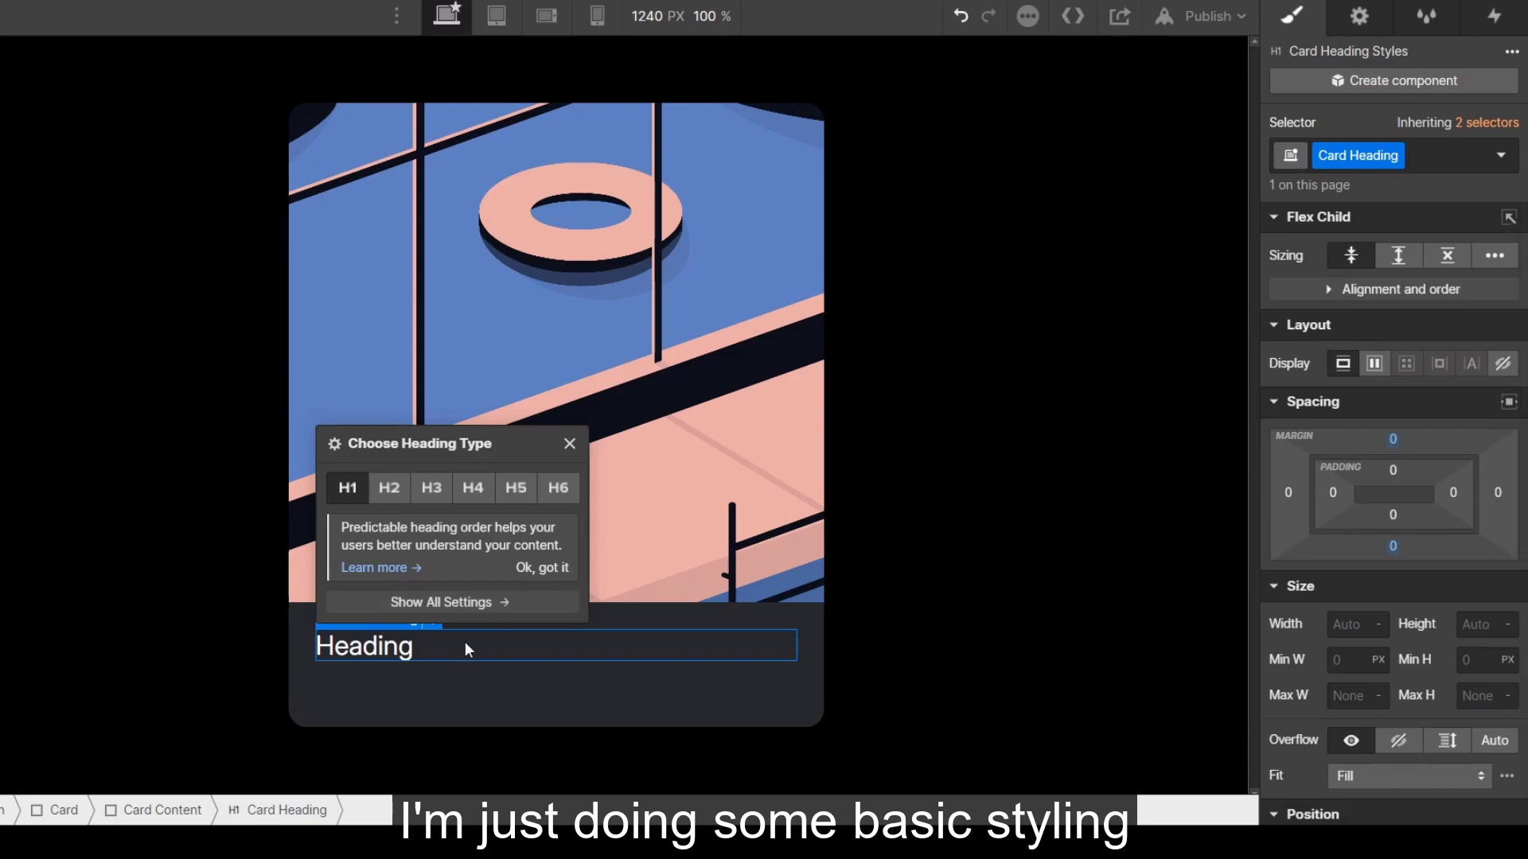
Step: Replace the Card Heading text with "The Bathhouse"
{"action": "double_click", "coordinate": [409, 647]}
{"action": "type", "text": "The Bathhouse"}
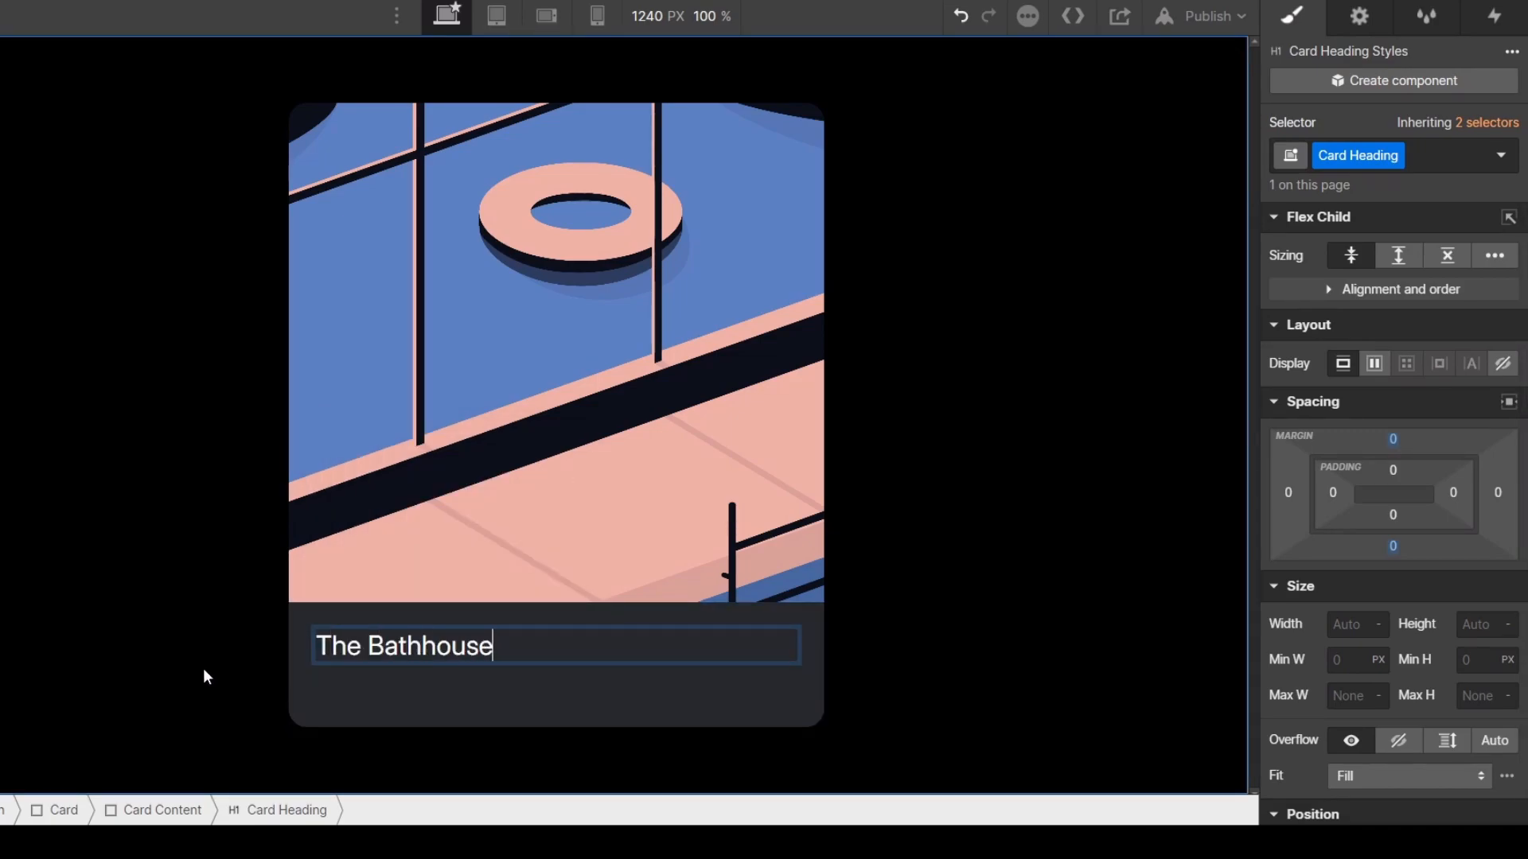
{"action": "key", "text": "Escape"}
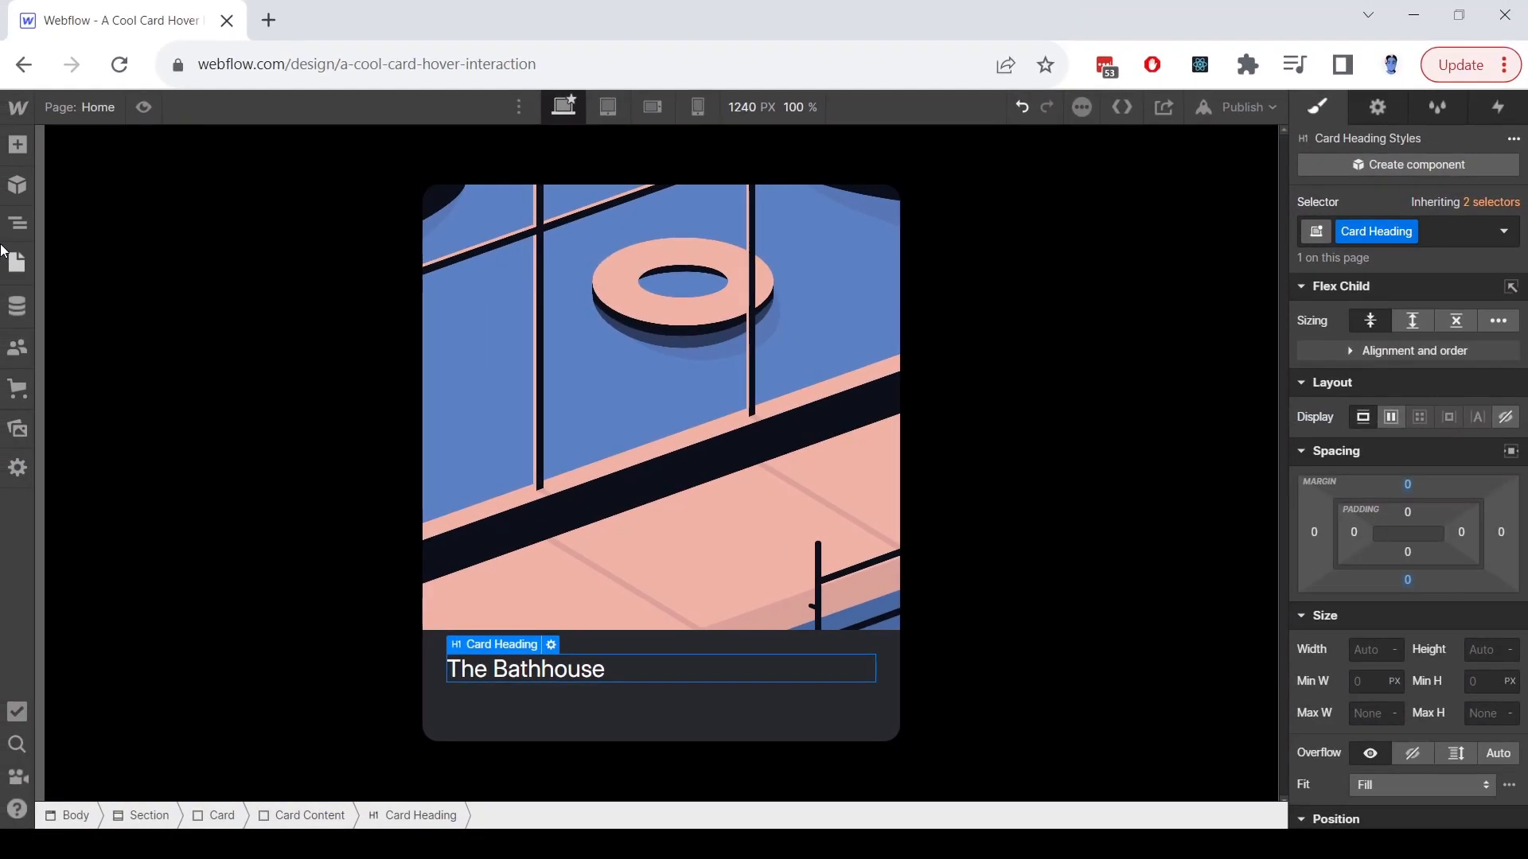
Step: Add a paragraph below the Card Heading and shorten its text to "Lorem ipsum dolor sit amet, consectetur adipiscing"
{"action": "left_click", "coordinate": [18, 145]}
{"action": "left_click", "coordinate": [164, 701]}
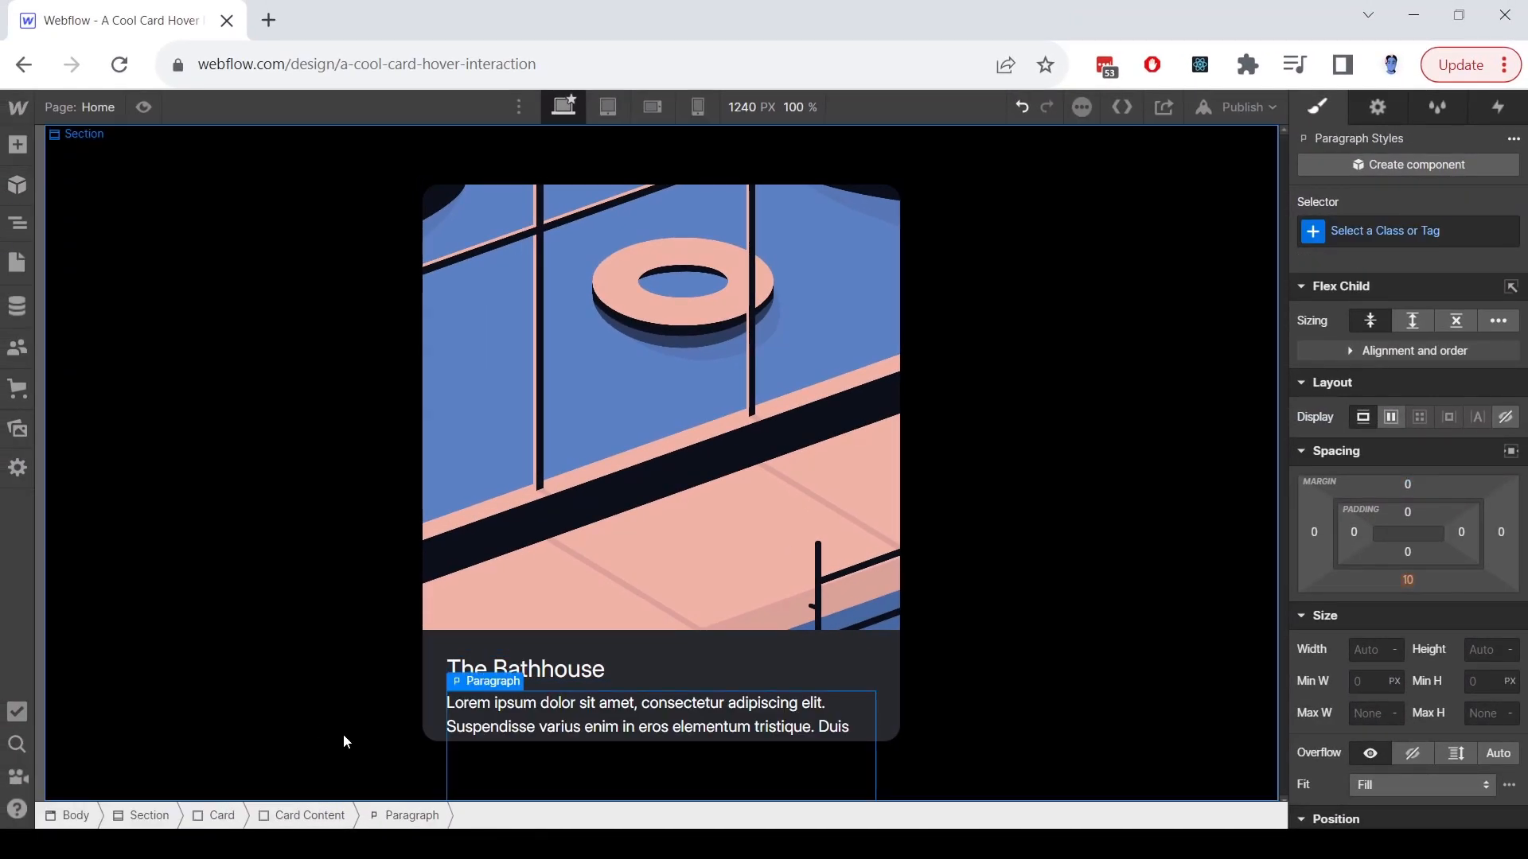
{"action": "double_click", "coordinate": [631, 727]}
{"action": "type", "text": "Lorem ipsum dolor sit amet, consectetur adipiscing"}
{"action": "left_click", "coordinate": [287, 725]}
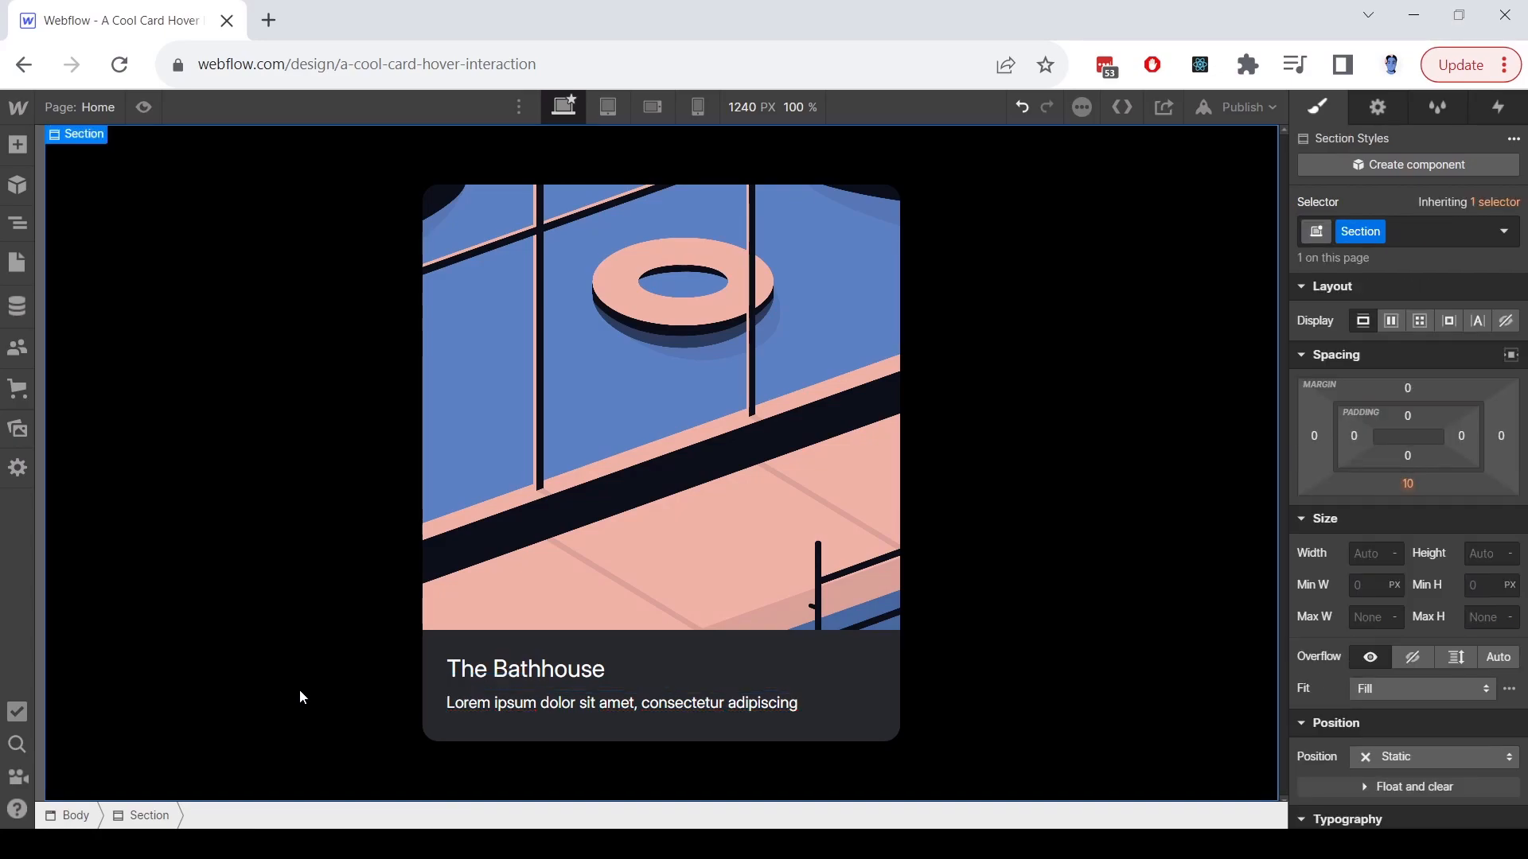
Step: Give the paragraph below the heading the new class Card Paragraph
{"action": "left_click", "coordinate": [696, 700]}
{"action": "left_click", "coordinate": [1400, 232]}
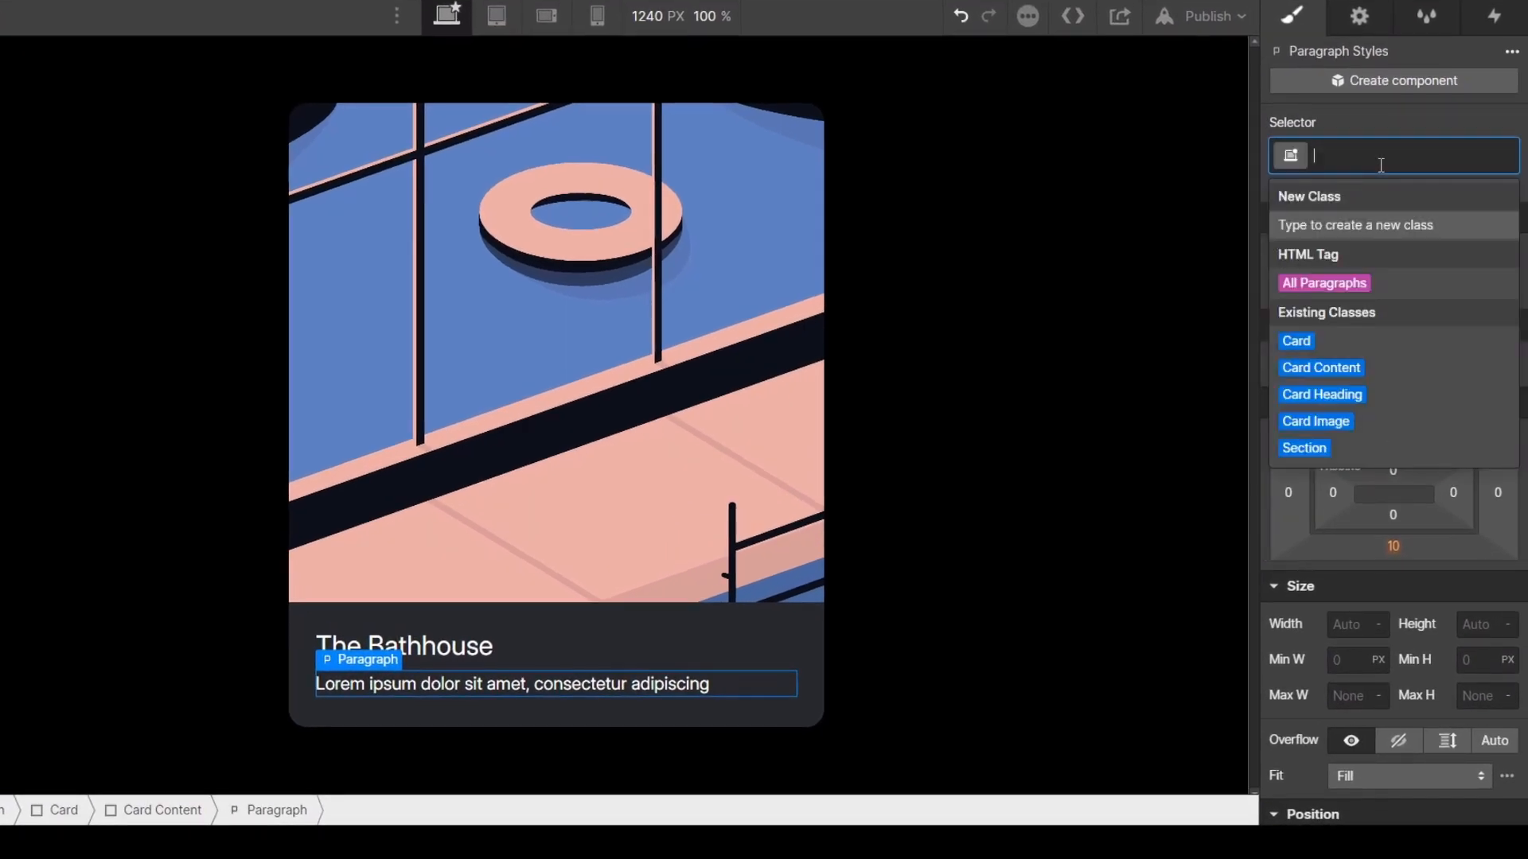
{"action": "type", "text": "Card Parah"}
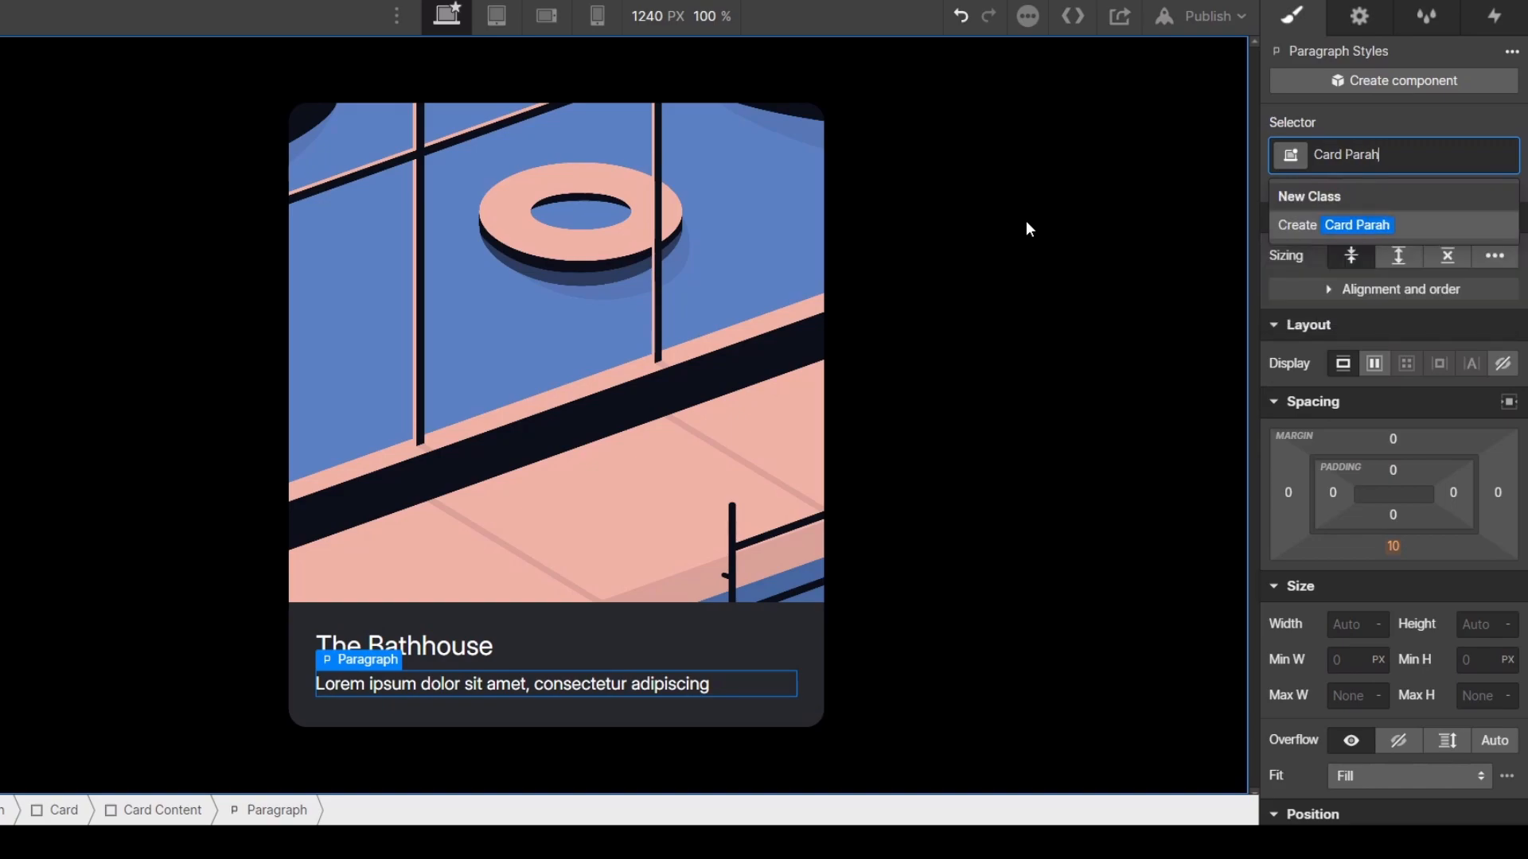
{"action": "key", "text": "Return"}
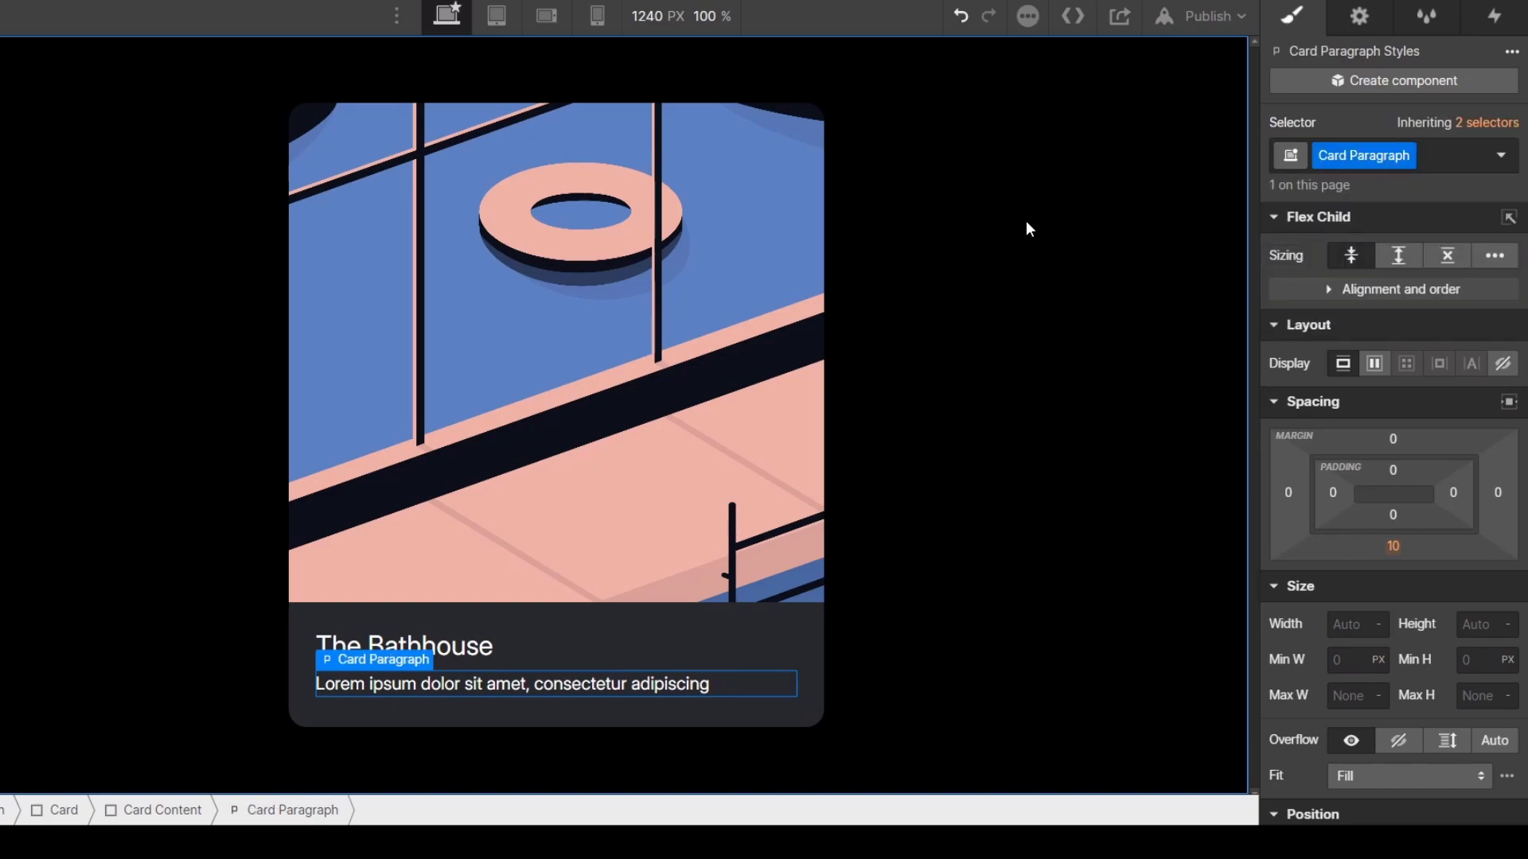
Step: Set the Card Paragraph's opacity to 70%
{"action": "scroll", "coordinate": [1419, 461], "scroll_direction": "down", "scroll_amount": 8}
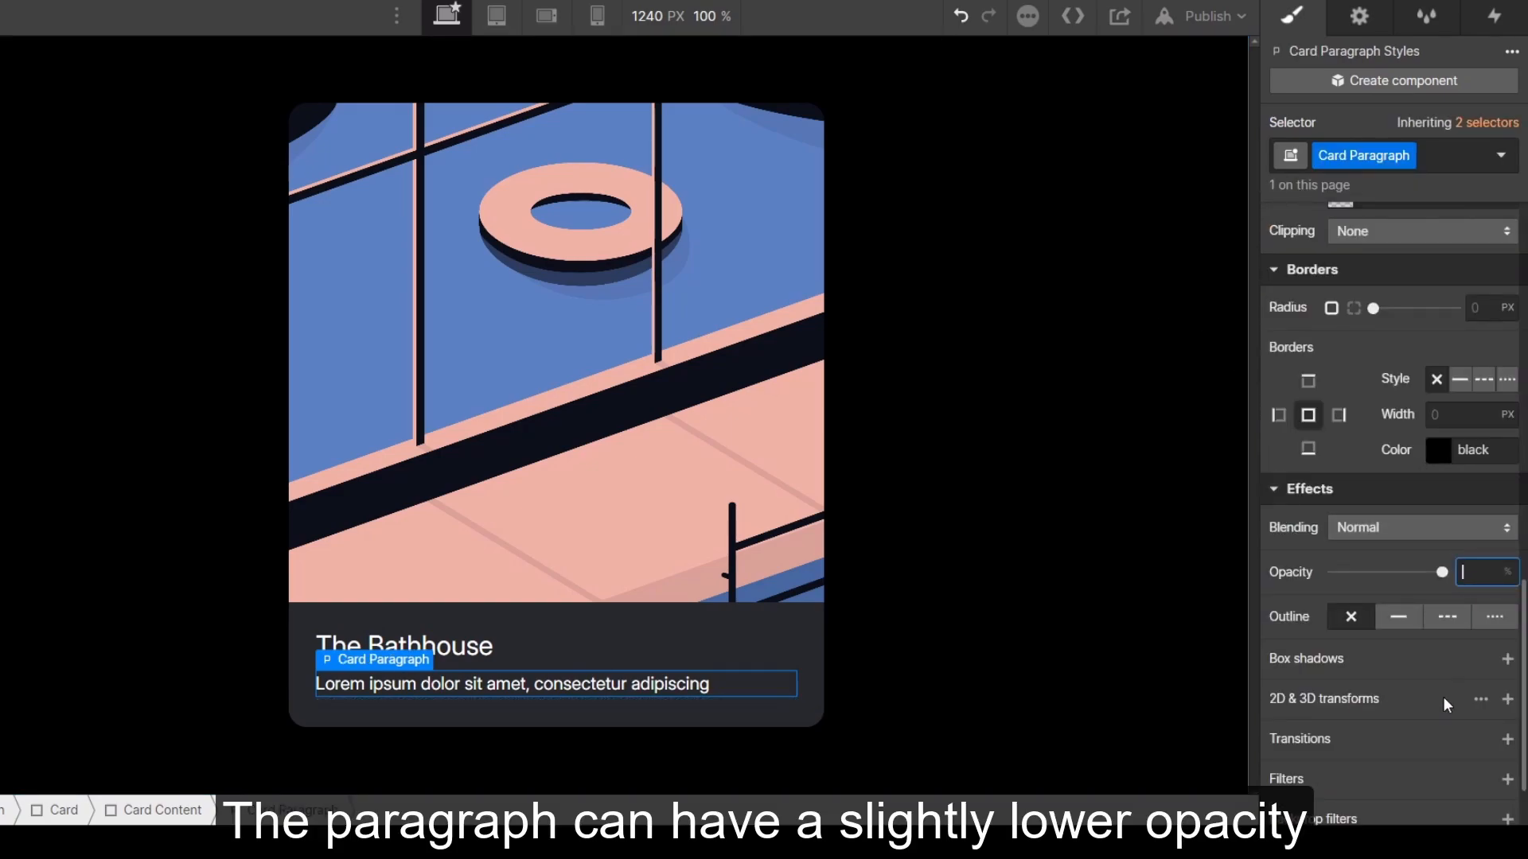
{"action": "type", "text": "70"}
{"action": "key", "text": "Tab"}
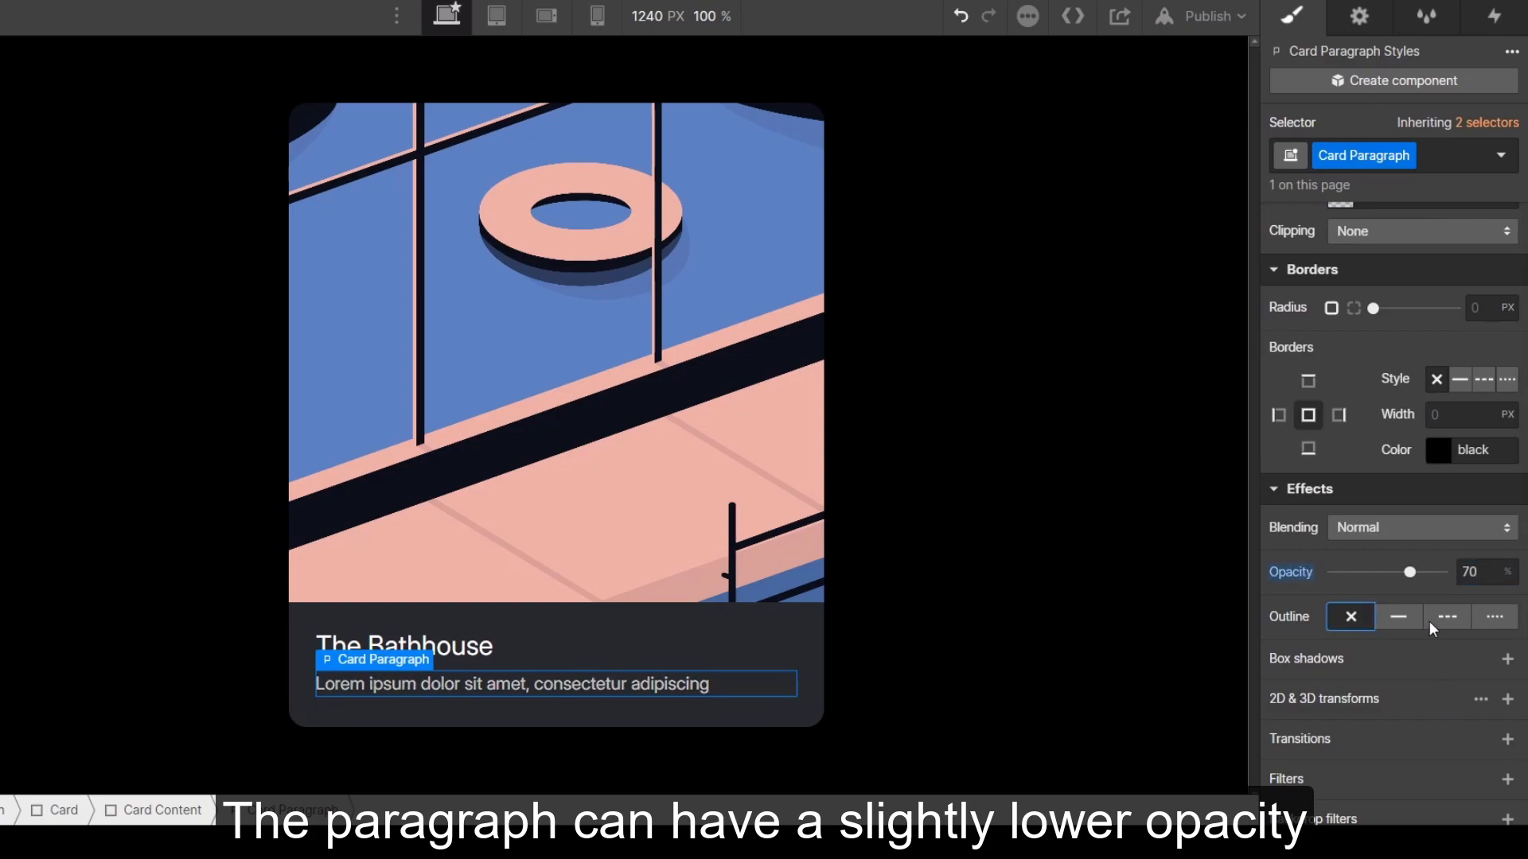
{"action": "scroll", "coordinate": [1424, 557], "scroll_direction": "up", "scroll_amount": 10}
{"action": "left_click", "coordinate": [1027, 391]}
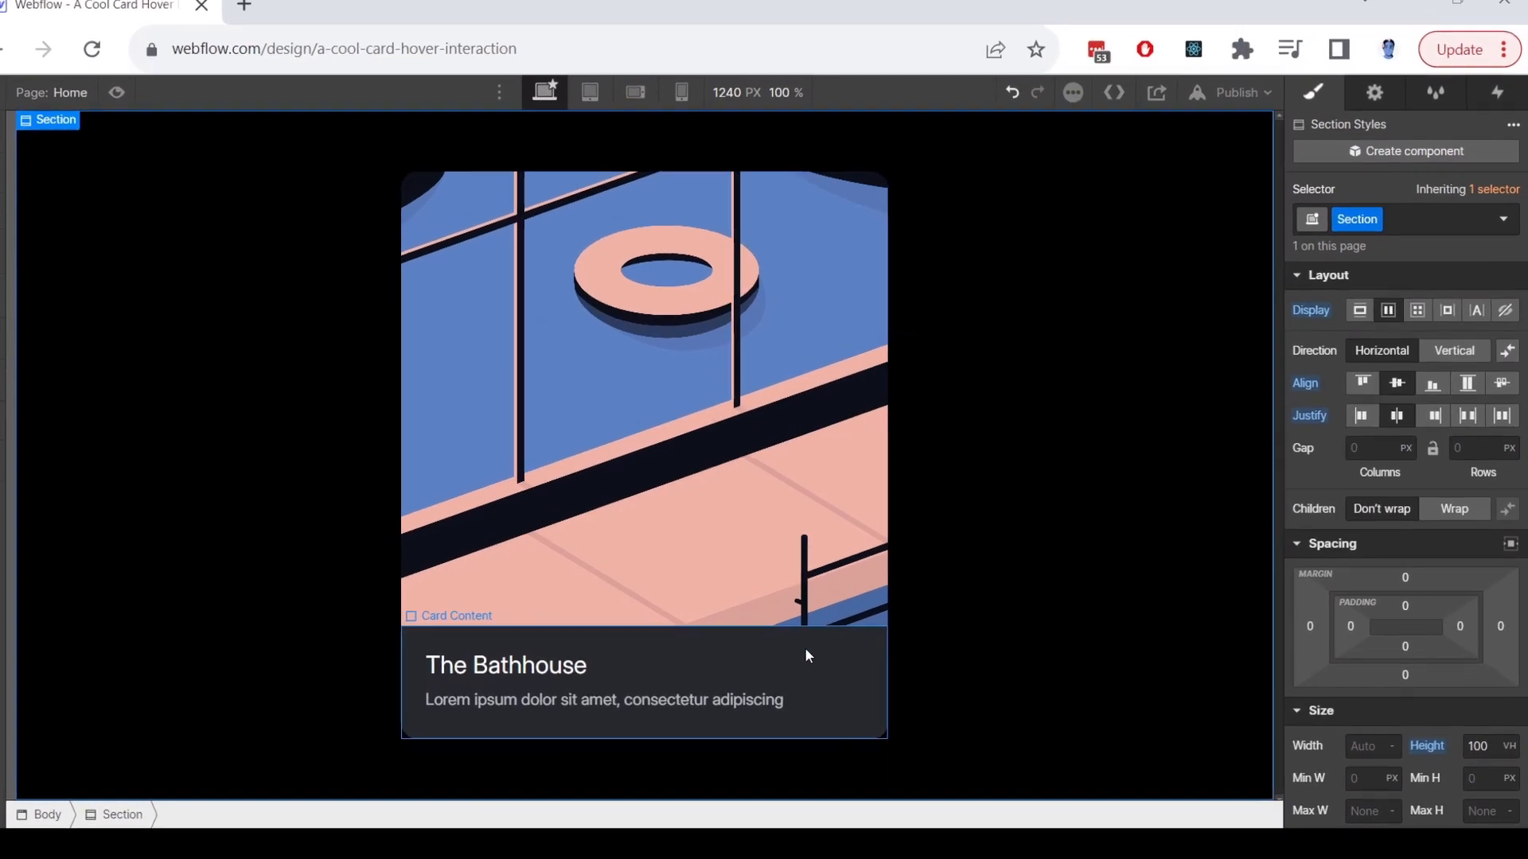
Step: Center the Card Content items vertically and set the Card Paragraph's bottom margin to 0 px
{"action": "left_click", "coordinate": [808, 656]}
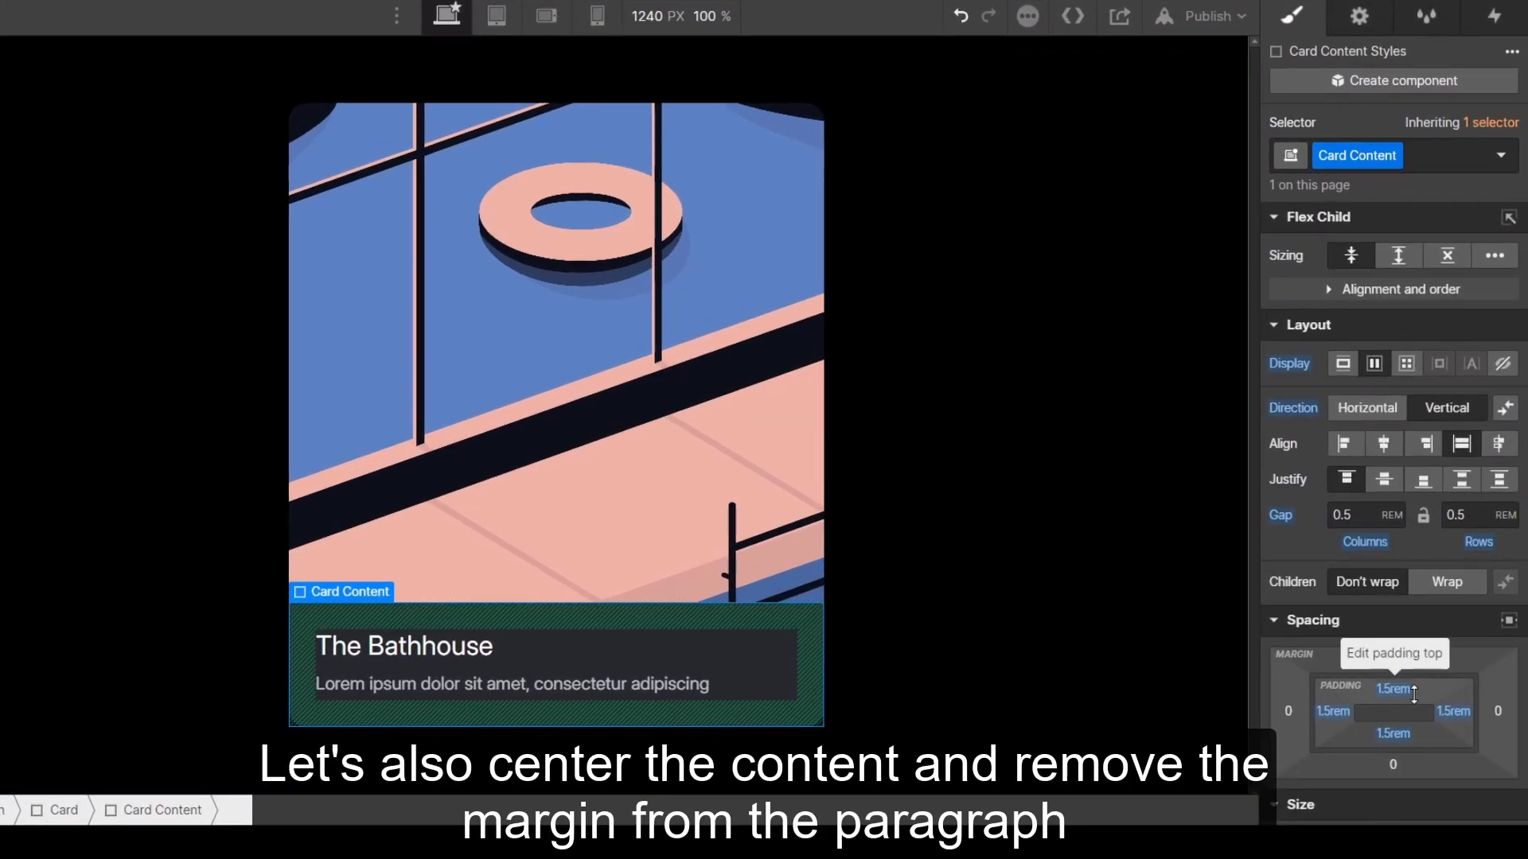
{"action": "left_click", "coordinate": [1384, 481]}
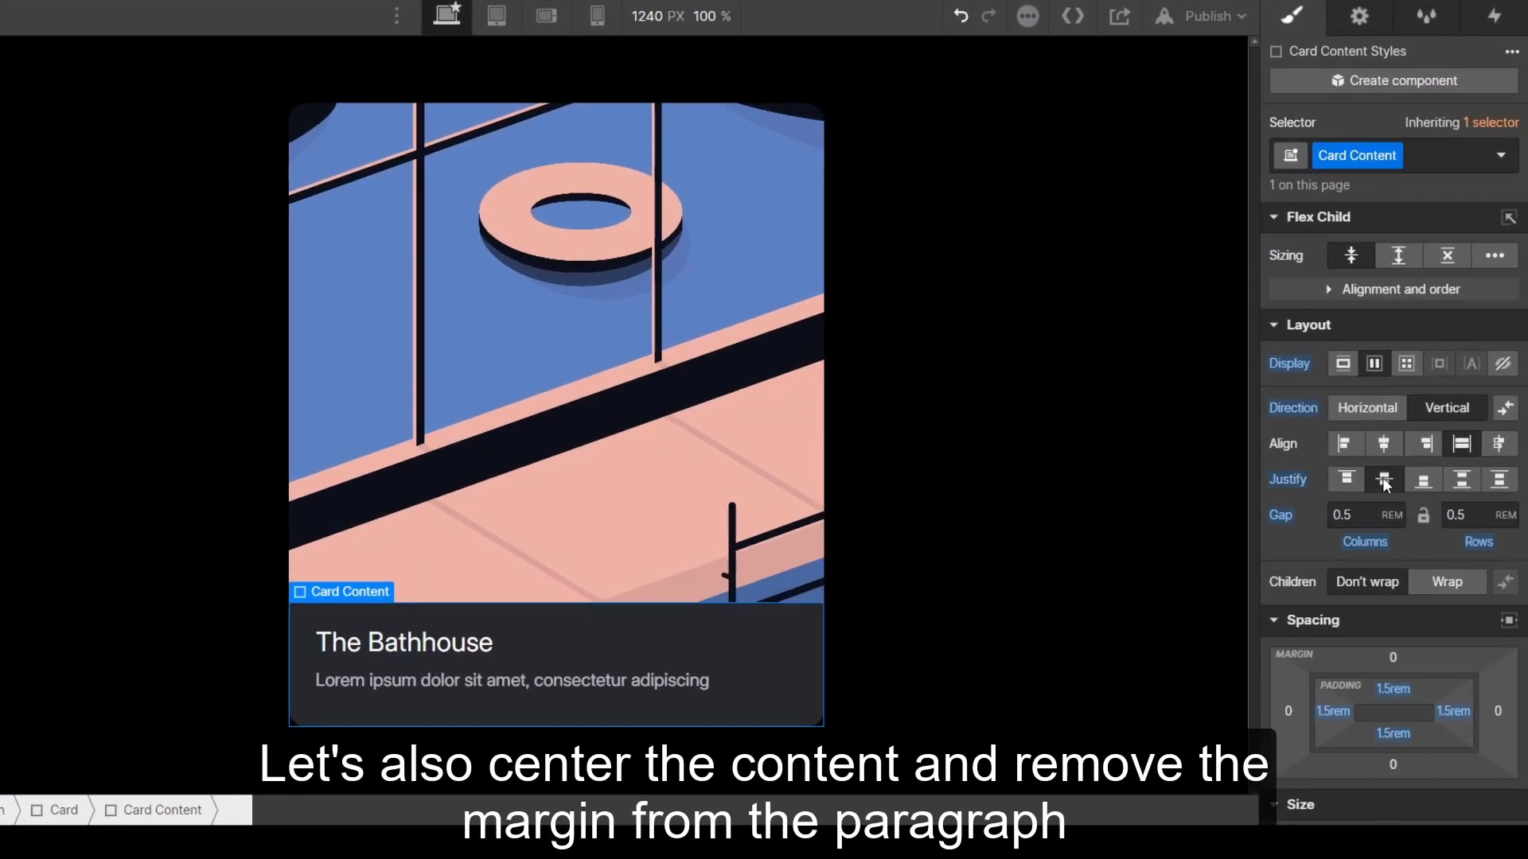
{"action": "left_click", "coordinate": [557, 684]}
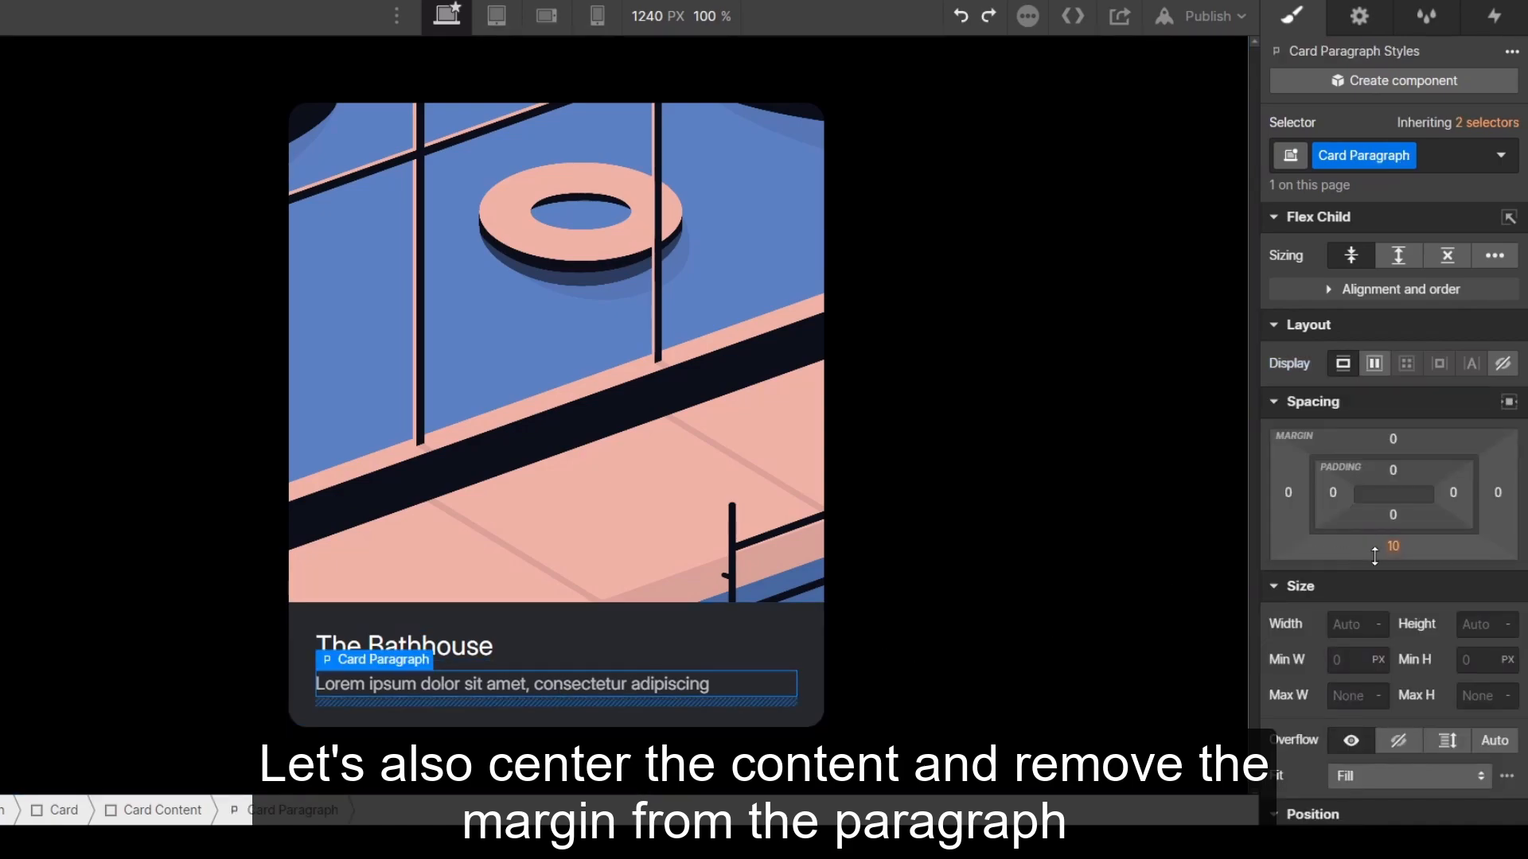
{"action": "left_click", "coordinate": [1396, 546]}
{"action": "left_click", "coordinate": [1356, 620]}
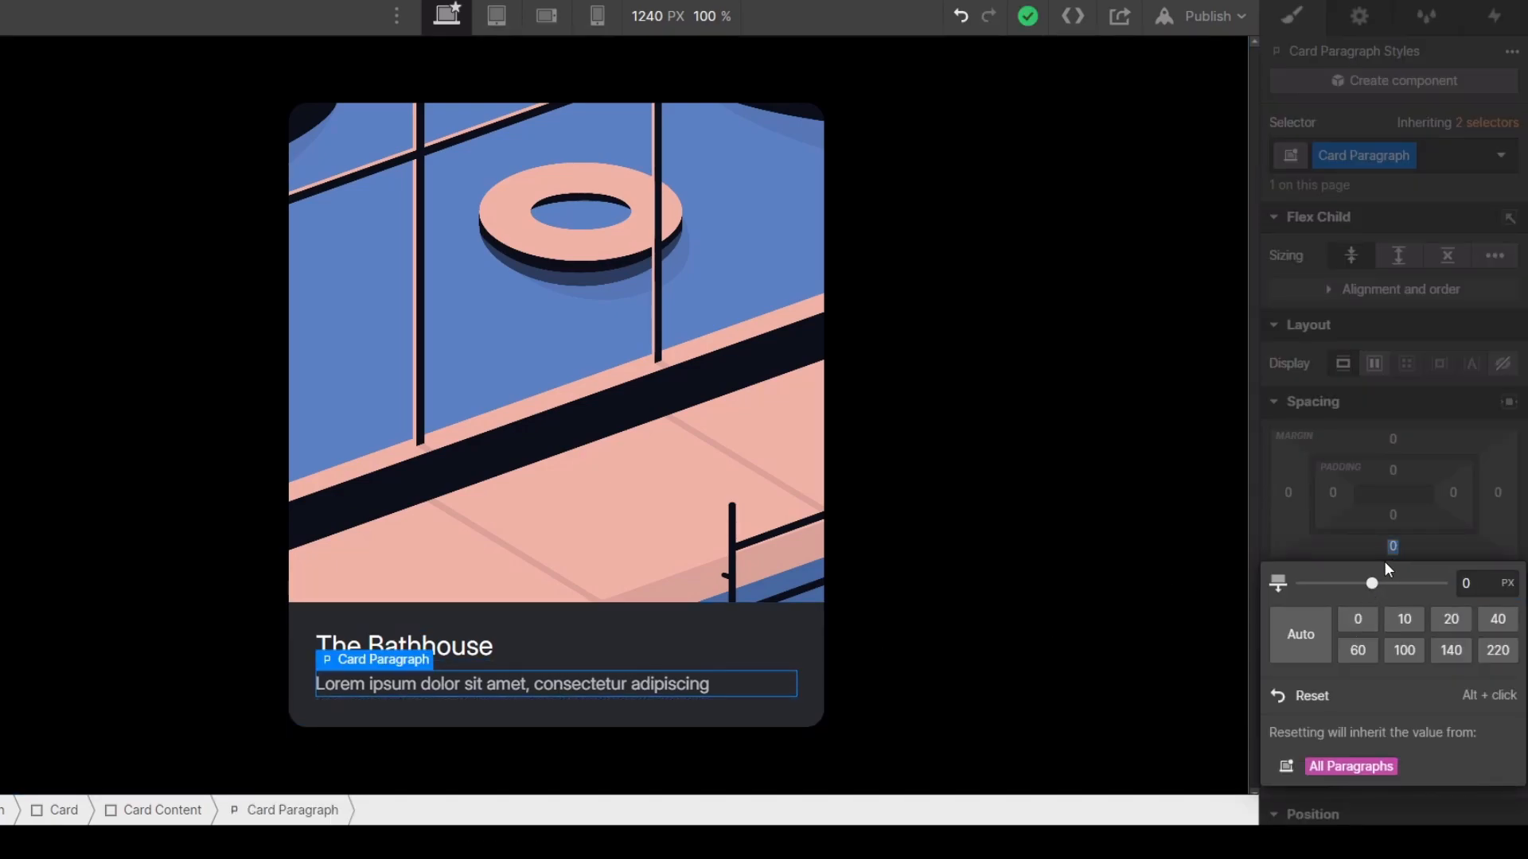
{"action": "left_click", "coordinate": [716, 623]}
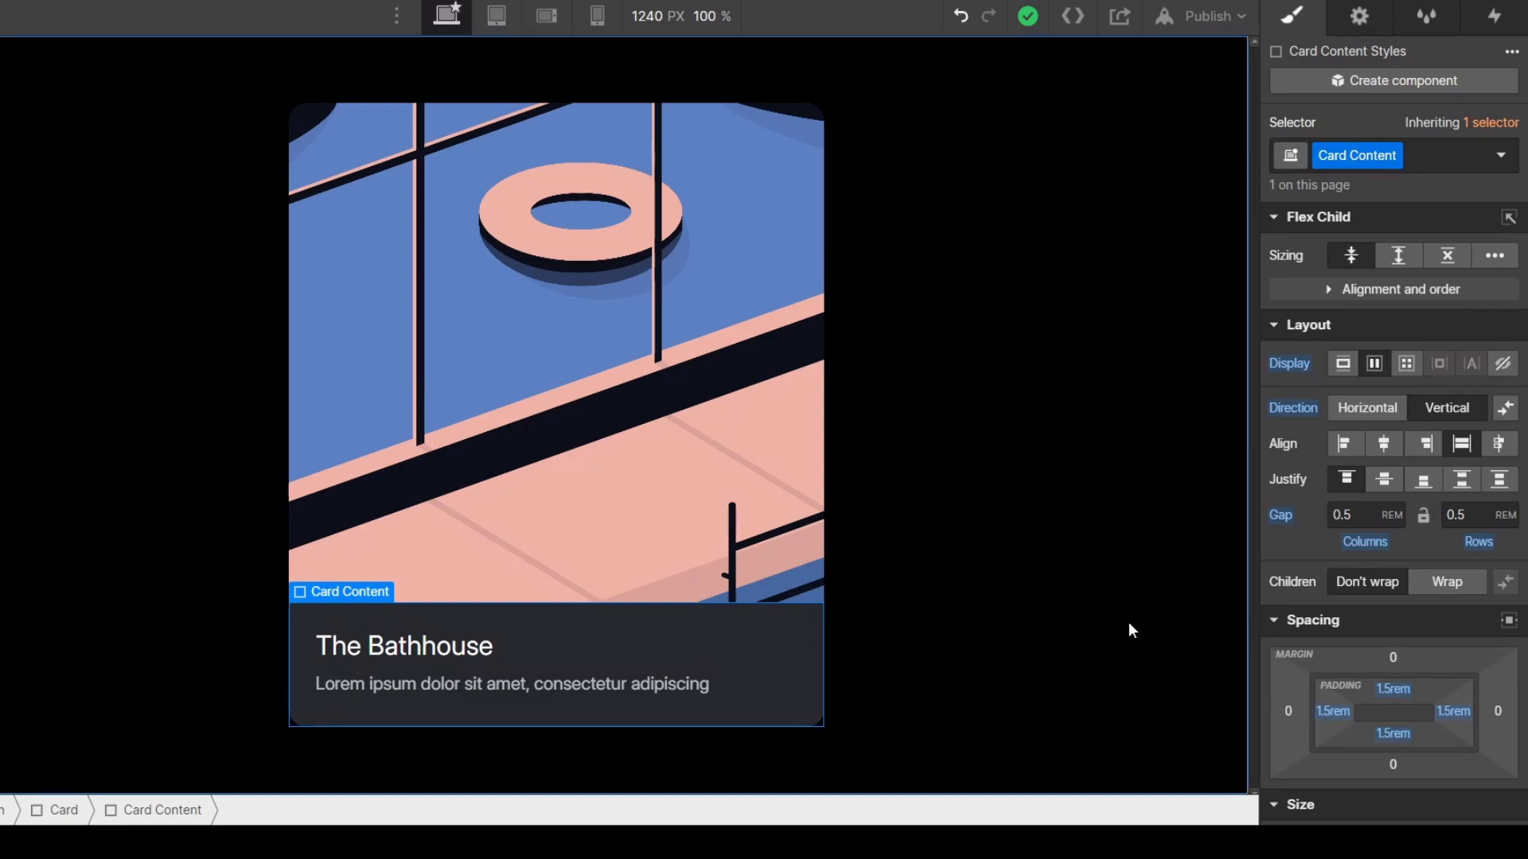
{"action": "left_click", "coordinate": [1388, 475]}
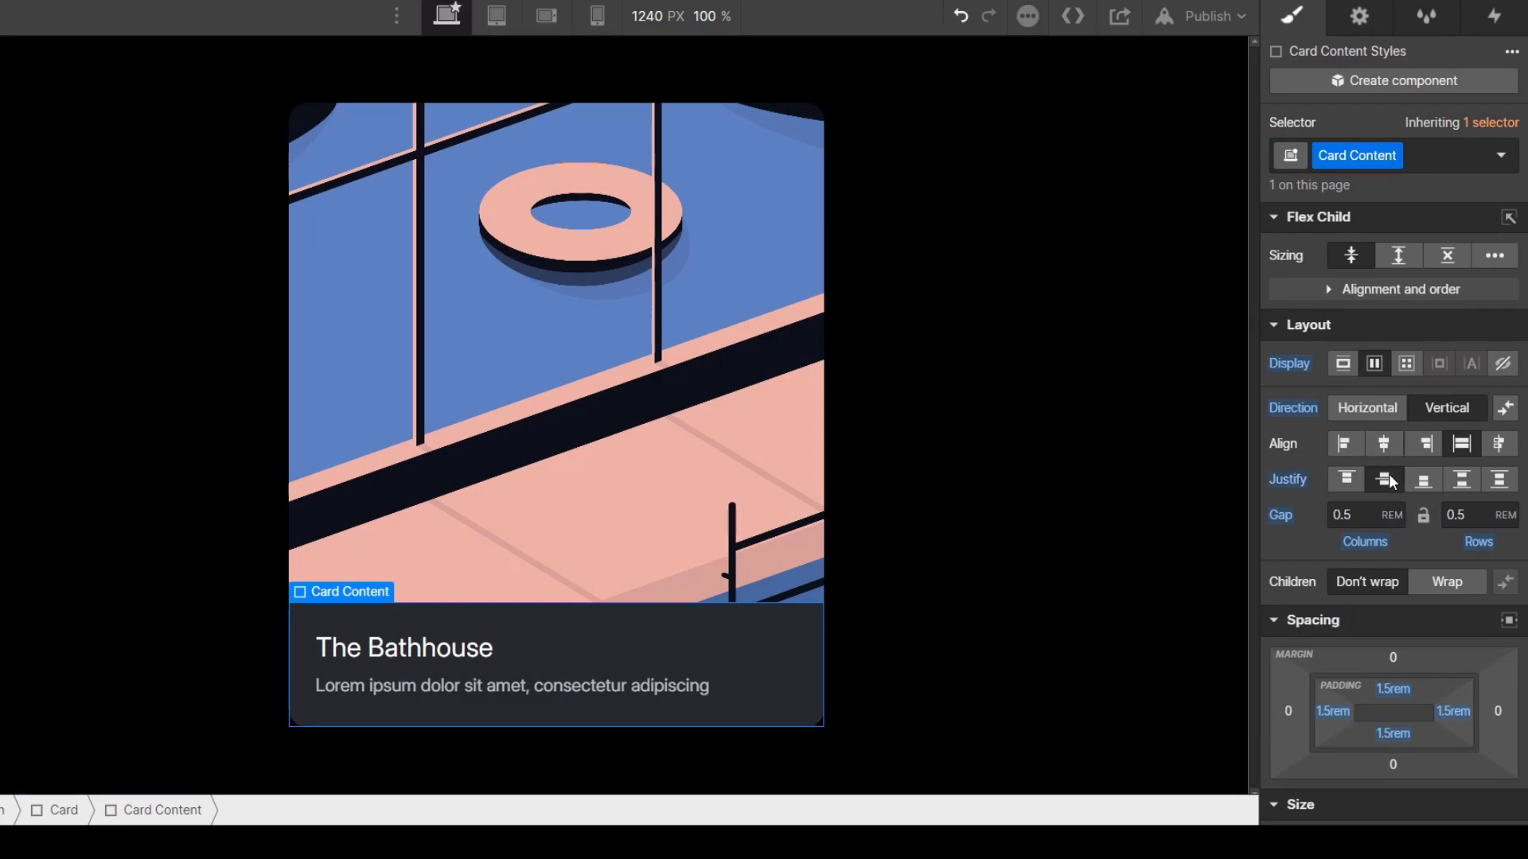
{"action": "left_click", "coordinate": [1035, 565]}
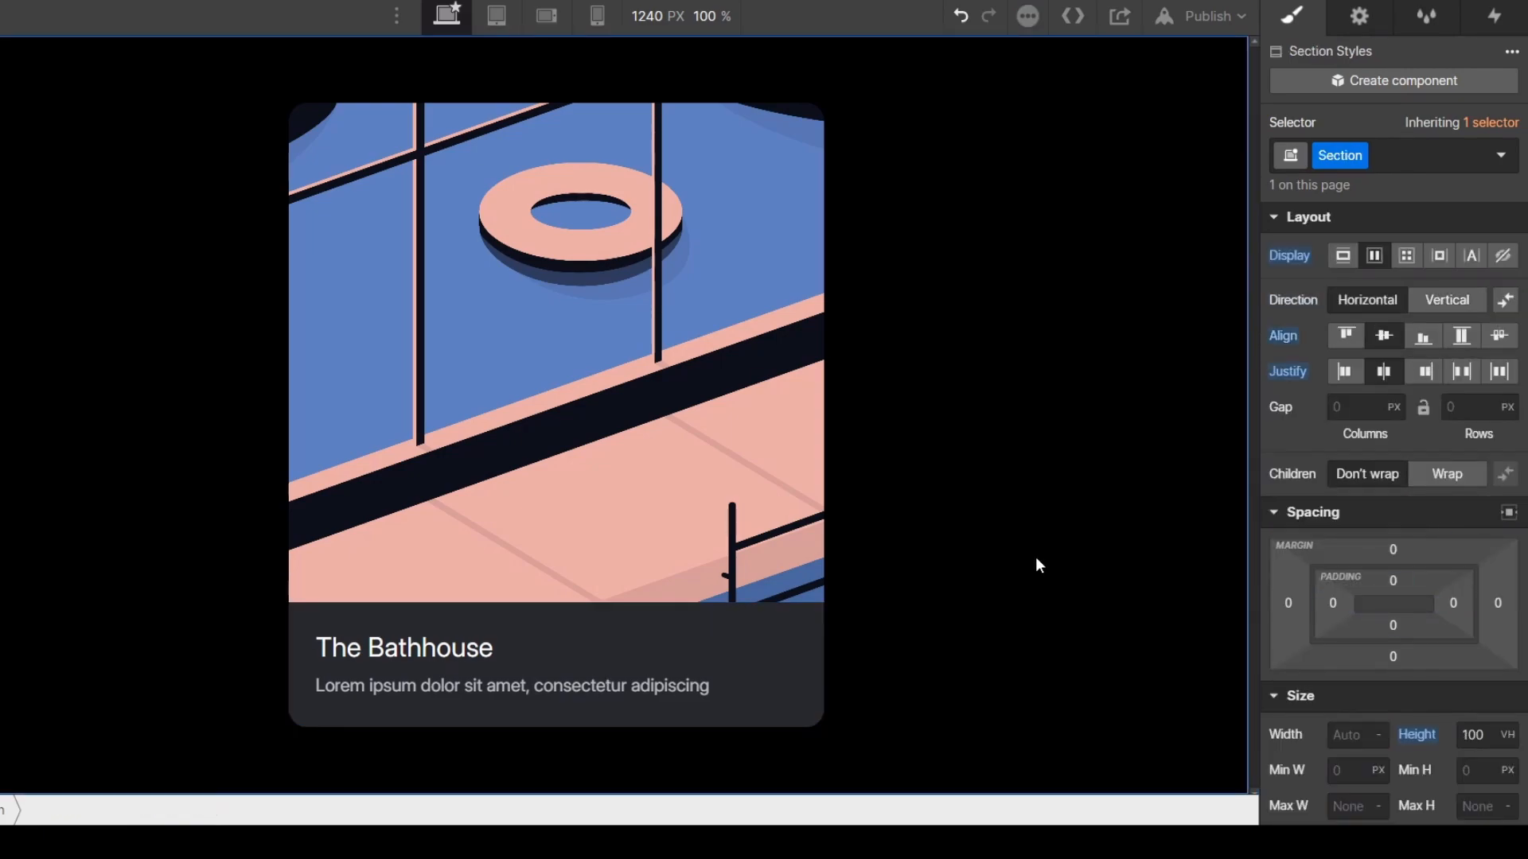
Step: Add a Mouse hover element trigger to the Card block
{"action": "left_click", "coordinate": [785, 627]}
{"action": "left_click", "coordinate": [791, 533]}
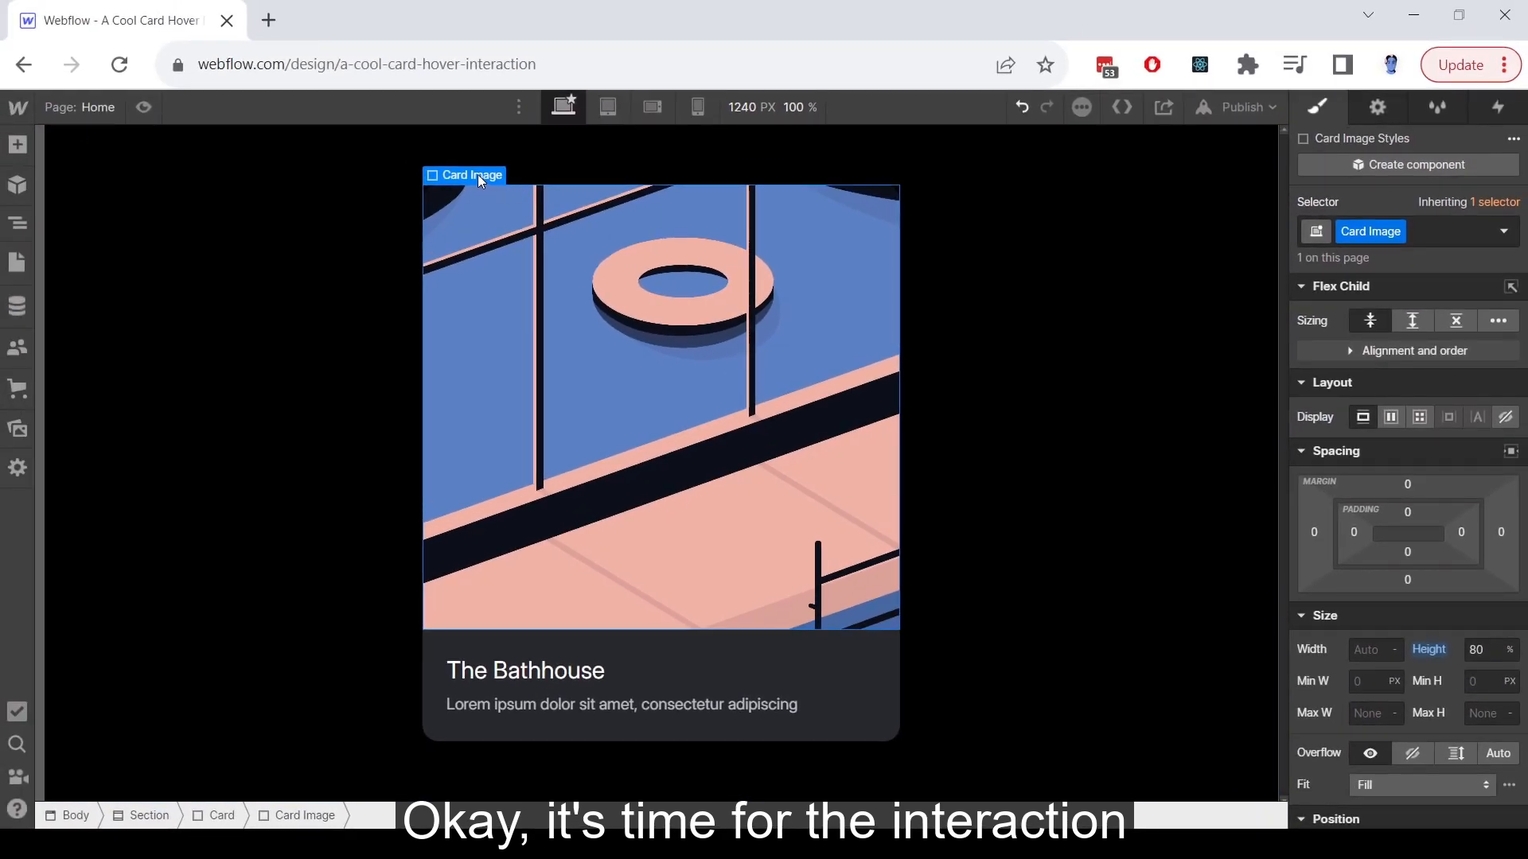
{"action": "left_click", "coordinate": [455, 156]}
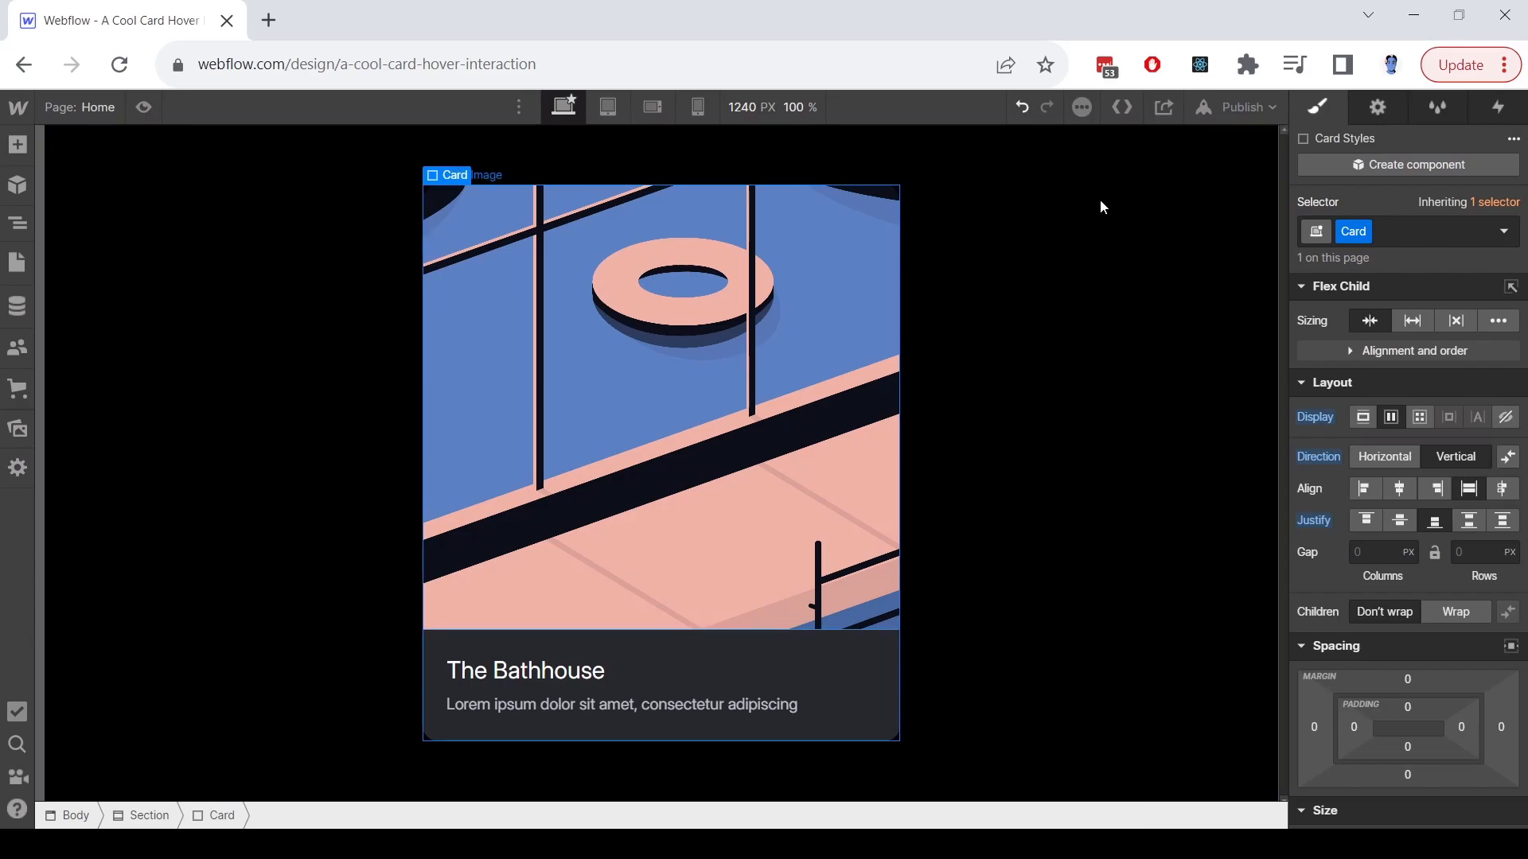
{"action": "left_click", "coordinate": [1485, 110]}
{"action": "left_click", "coordinate": [1512, 129]}
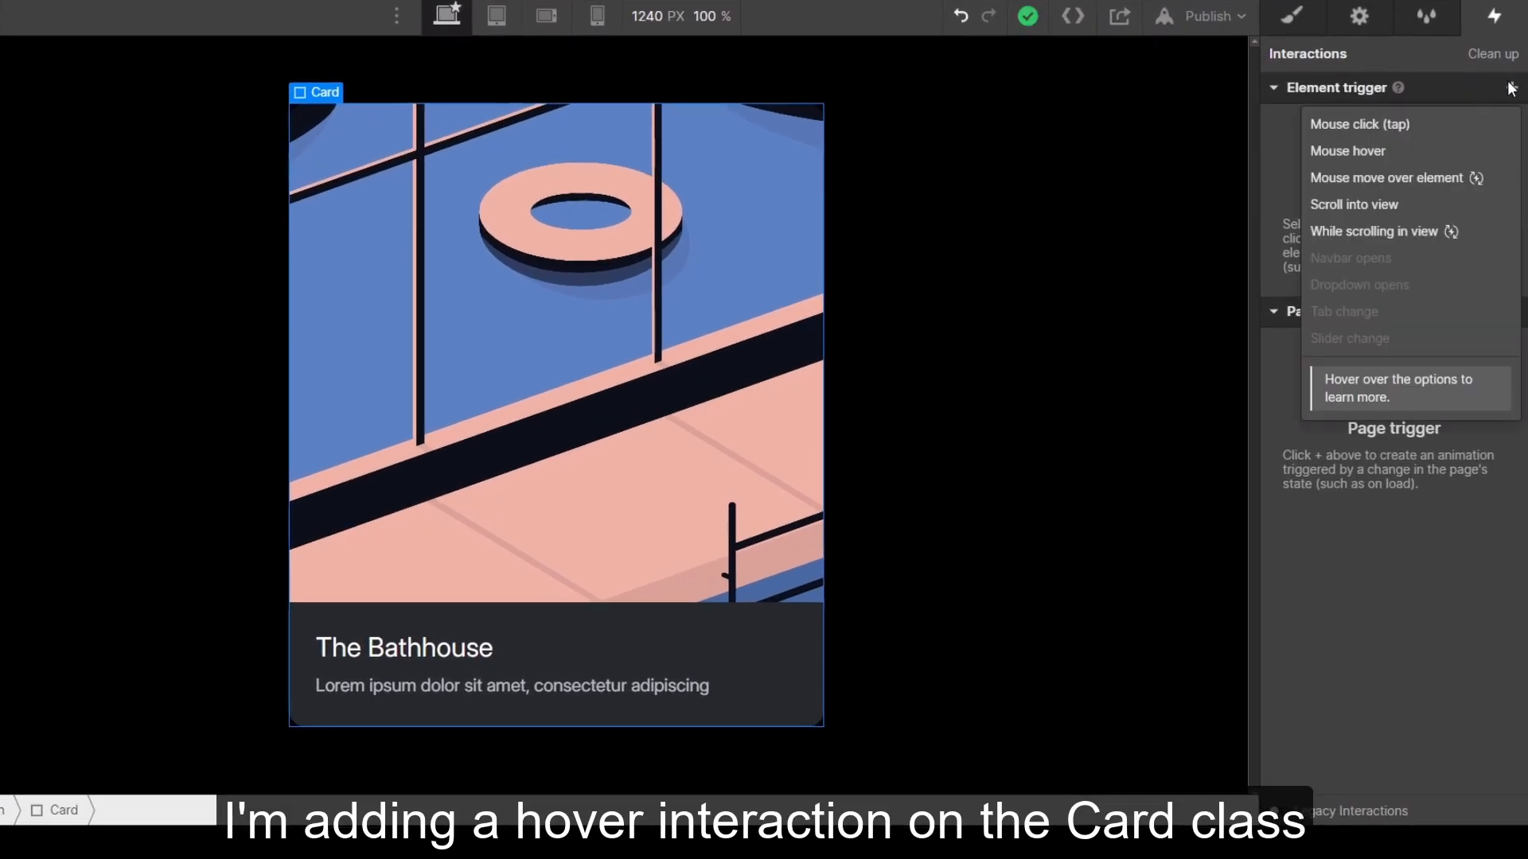
{"action": "left_click", "coordinate": [1413, 149]}
Step: Create a new animation for the Card's hover-in action and name it Card Hover In
{"action": "left_click", "coordinate": [1414, 204]}
{"action": "left_click", "coordinate": [1400, 252]}
{"action": "left_click", "coordinate": [1497, 244]}
{"action": "type", "text": "Card Hover"}
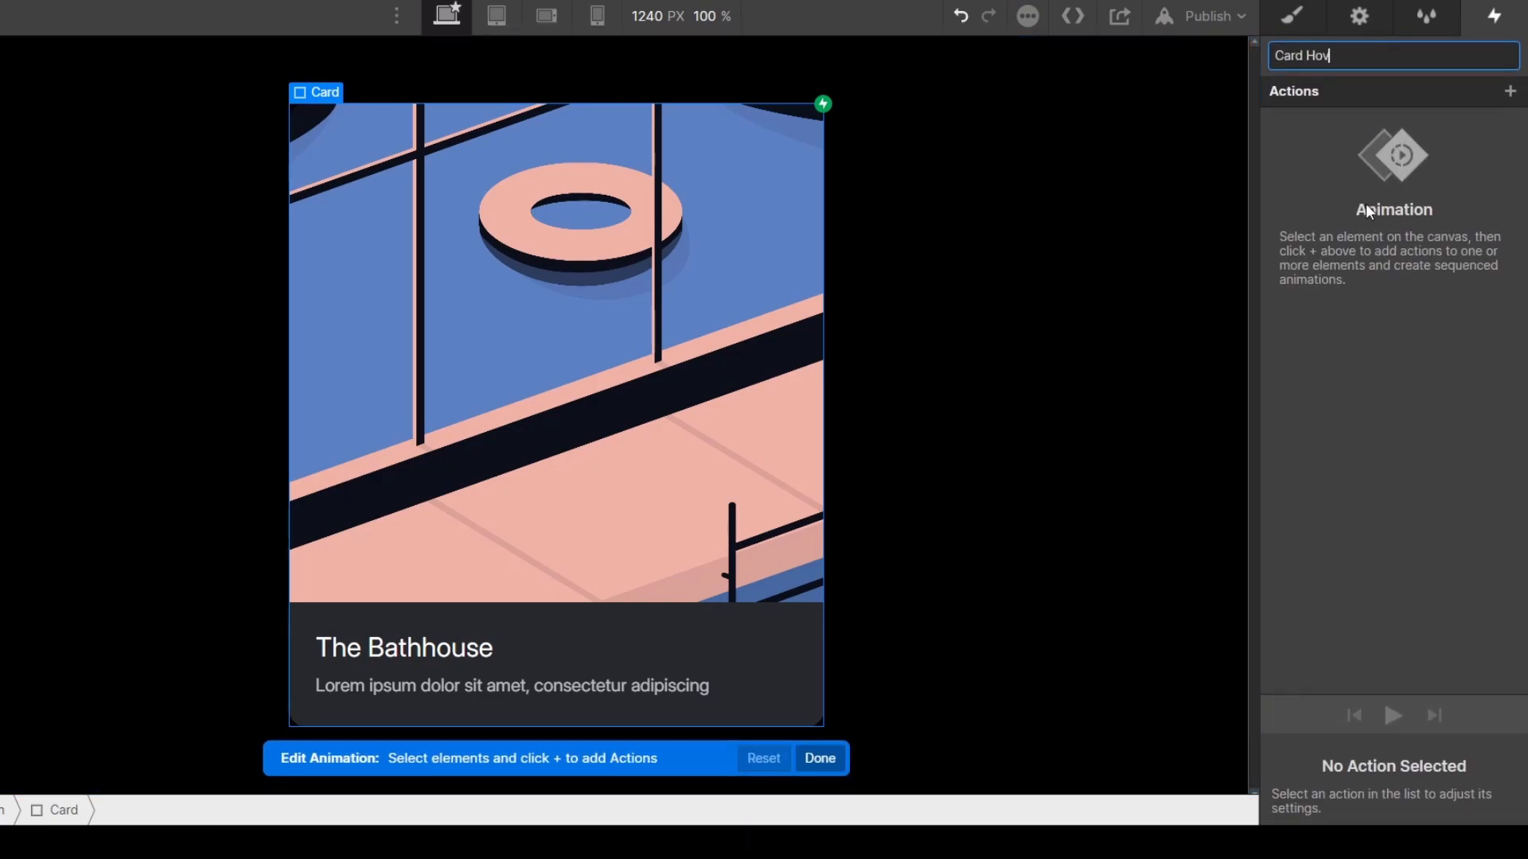
{"action": "type", "text": " 1"}
{"action": "key", "text": "BackSpace"}
{"action": "key", "text": "BackSpace"}
{"action": "type", "text": "In"}
{"action": "key", "text": "Return"}
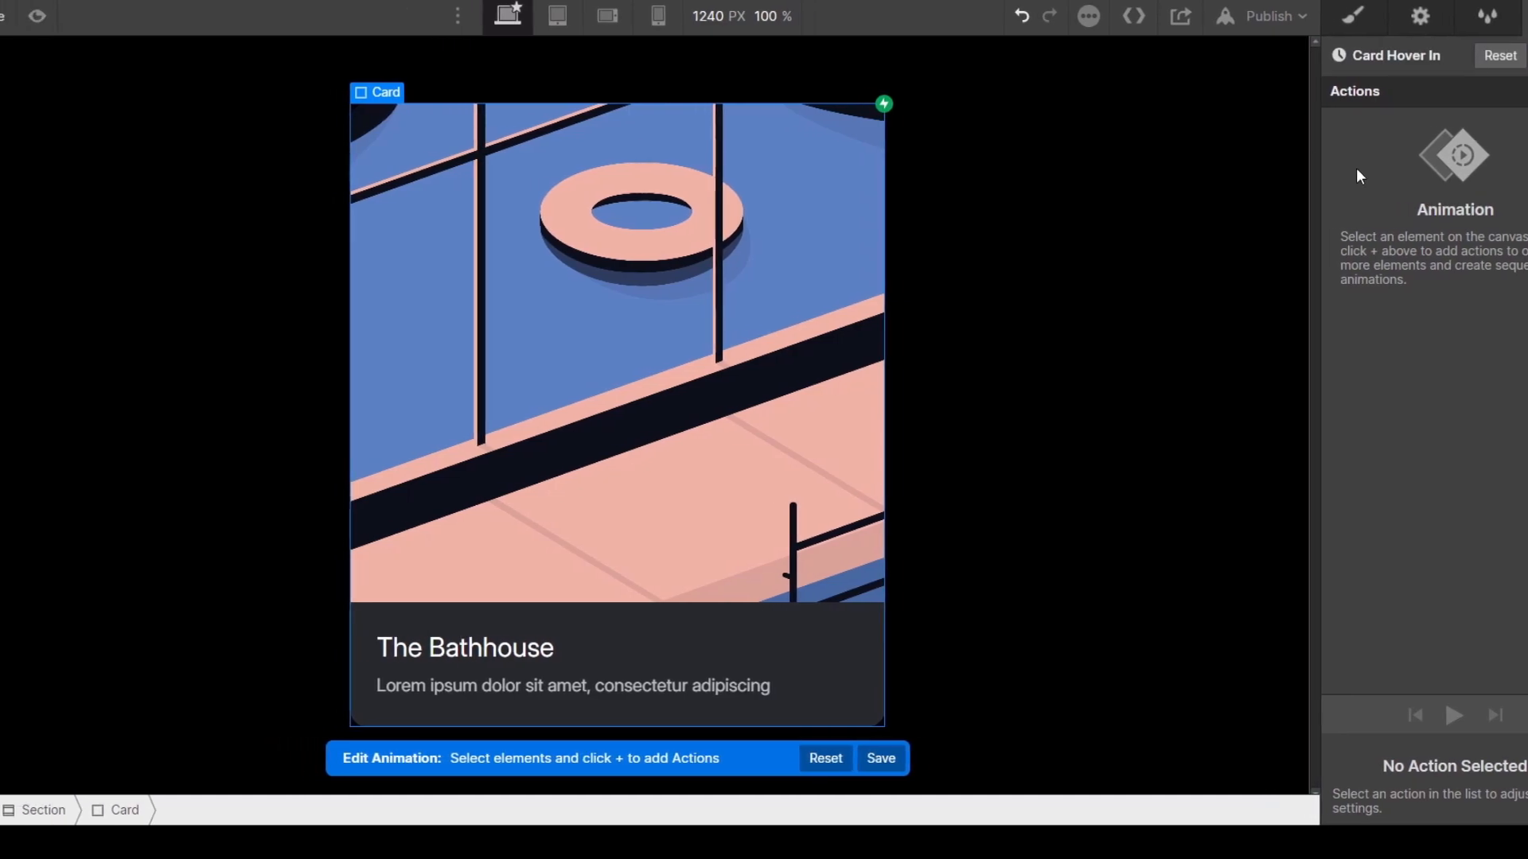
Step: Add a Size action for the Card Image with 80% height and set it as the initial state
{"action": "left_click", "coordinate": [540, 356]}
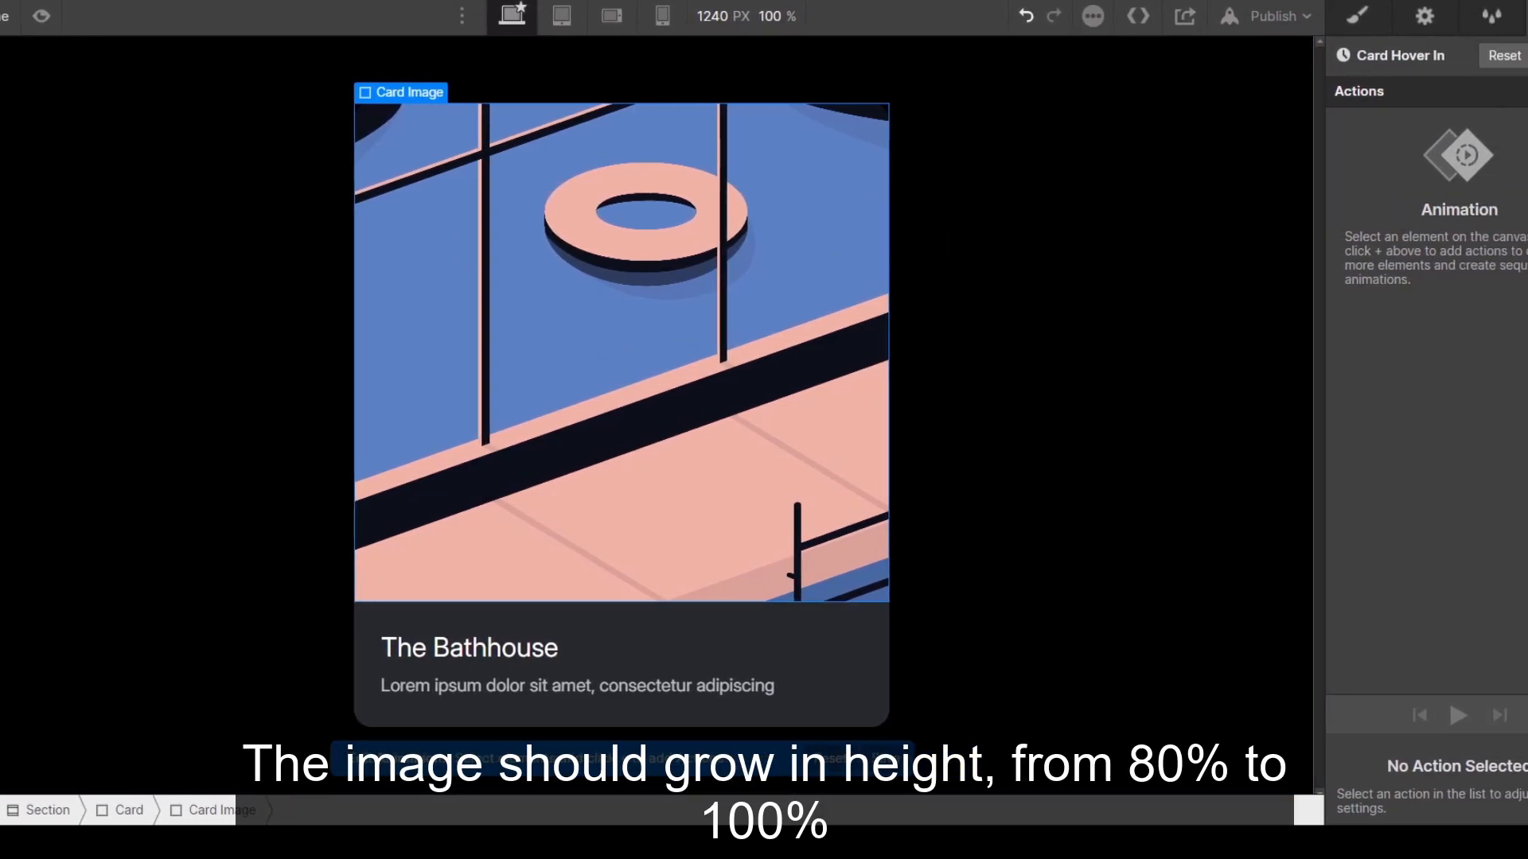
{"action": "left_click", "coordinate": [1512, 91]}
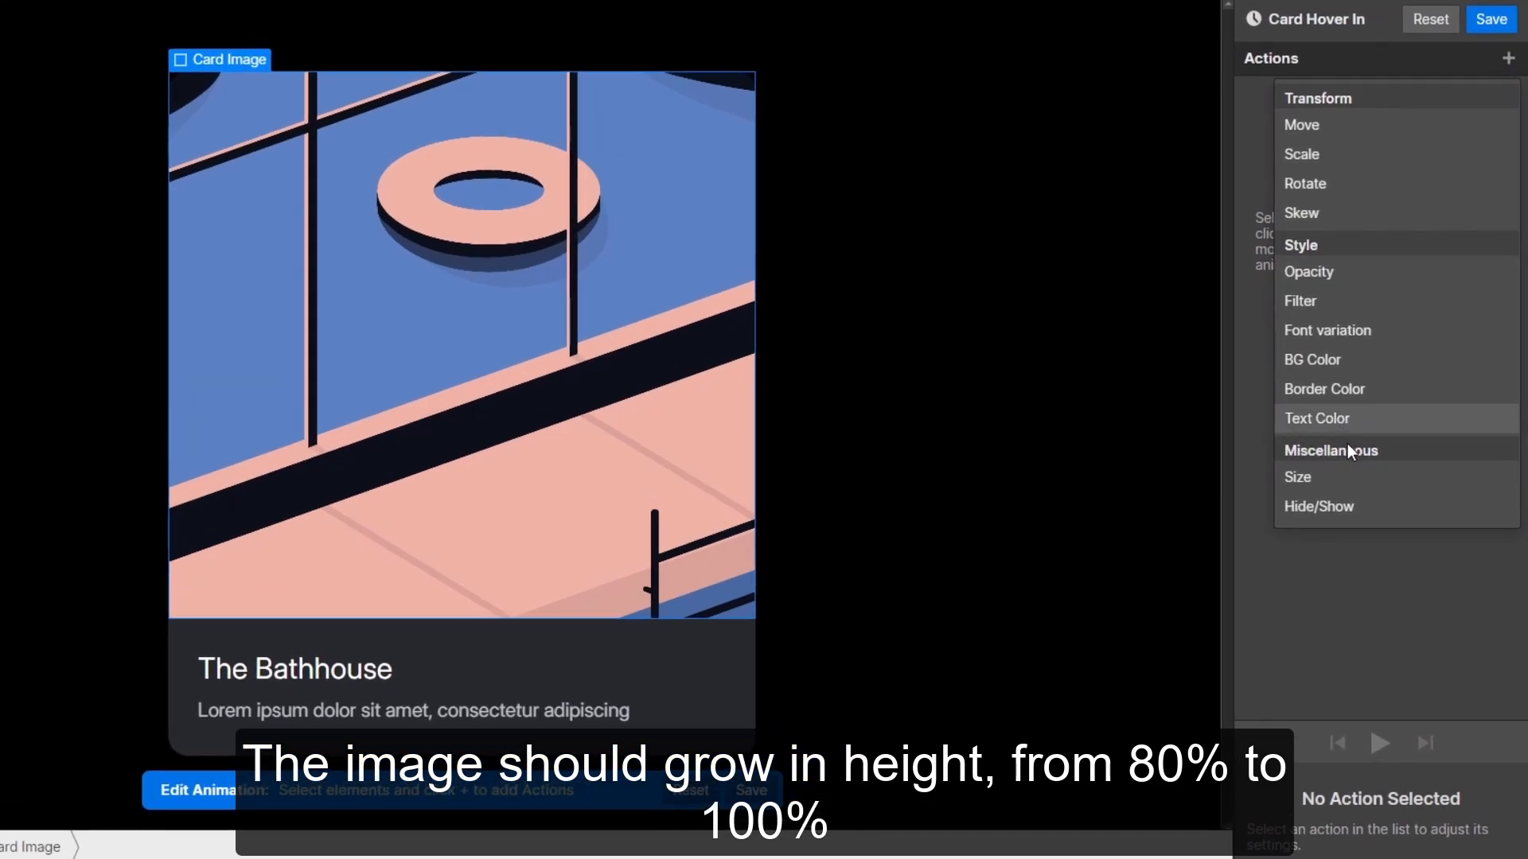
{"action": "left_click", "coordinate": [1353, 475]}
{"action": "scroll", "coordinate": [1402, 653], "scroll_direction": "down", "scroll_amount": 1}
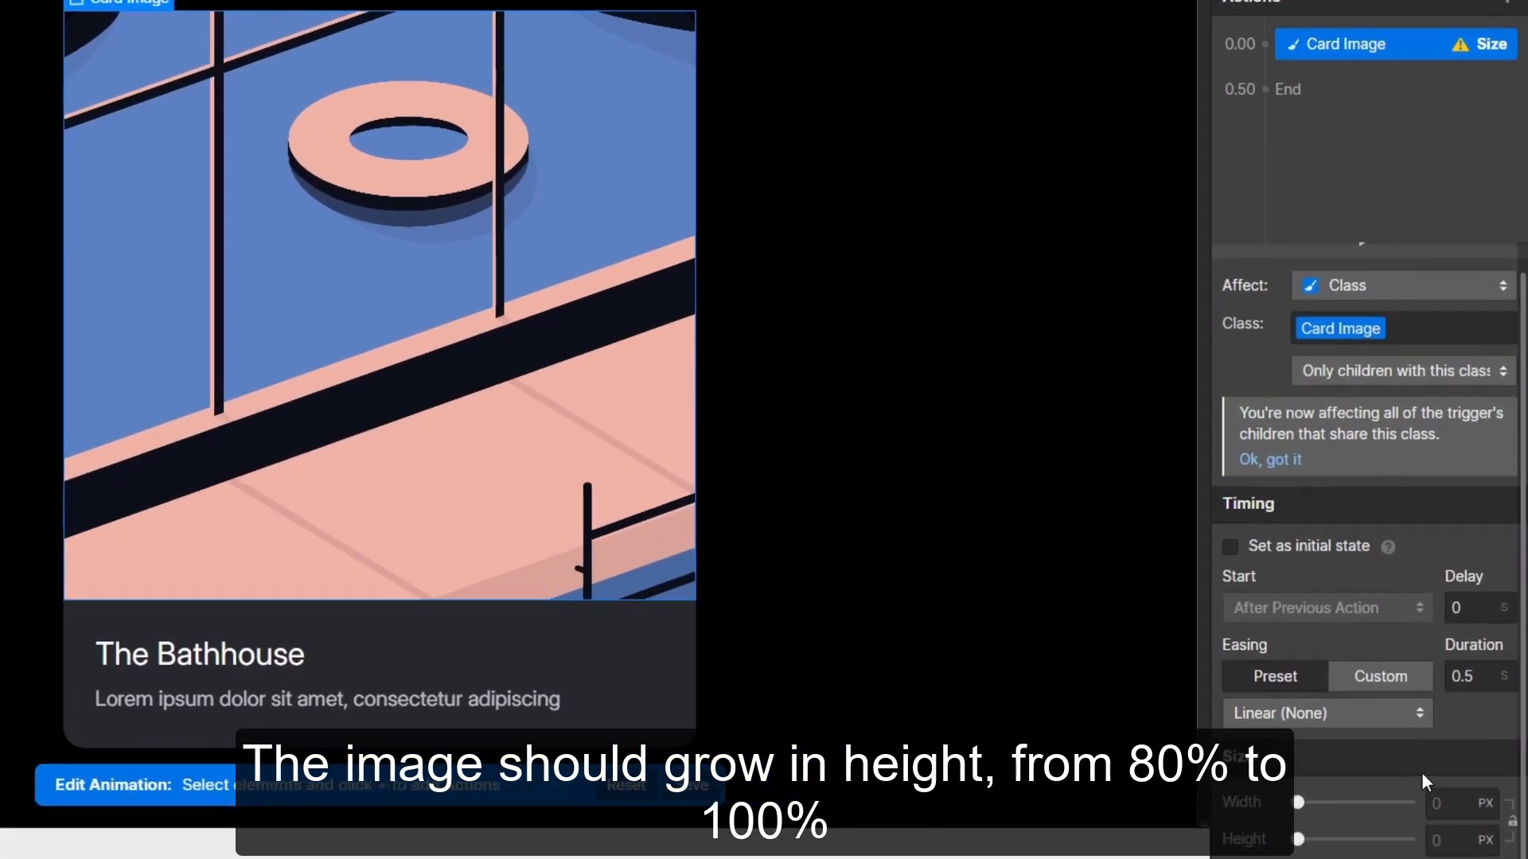
{"action": "left_click", "coordinate": [1440, 840]}
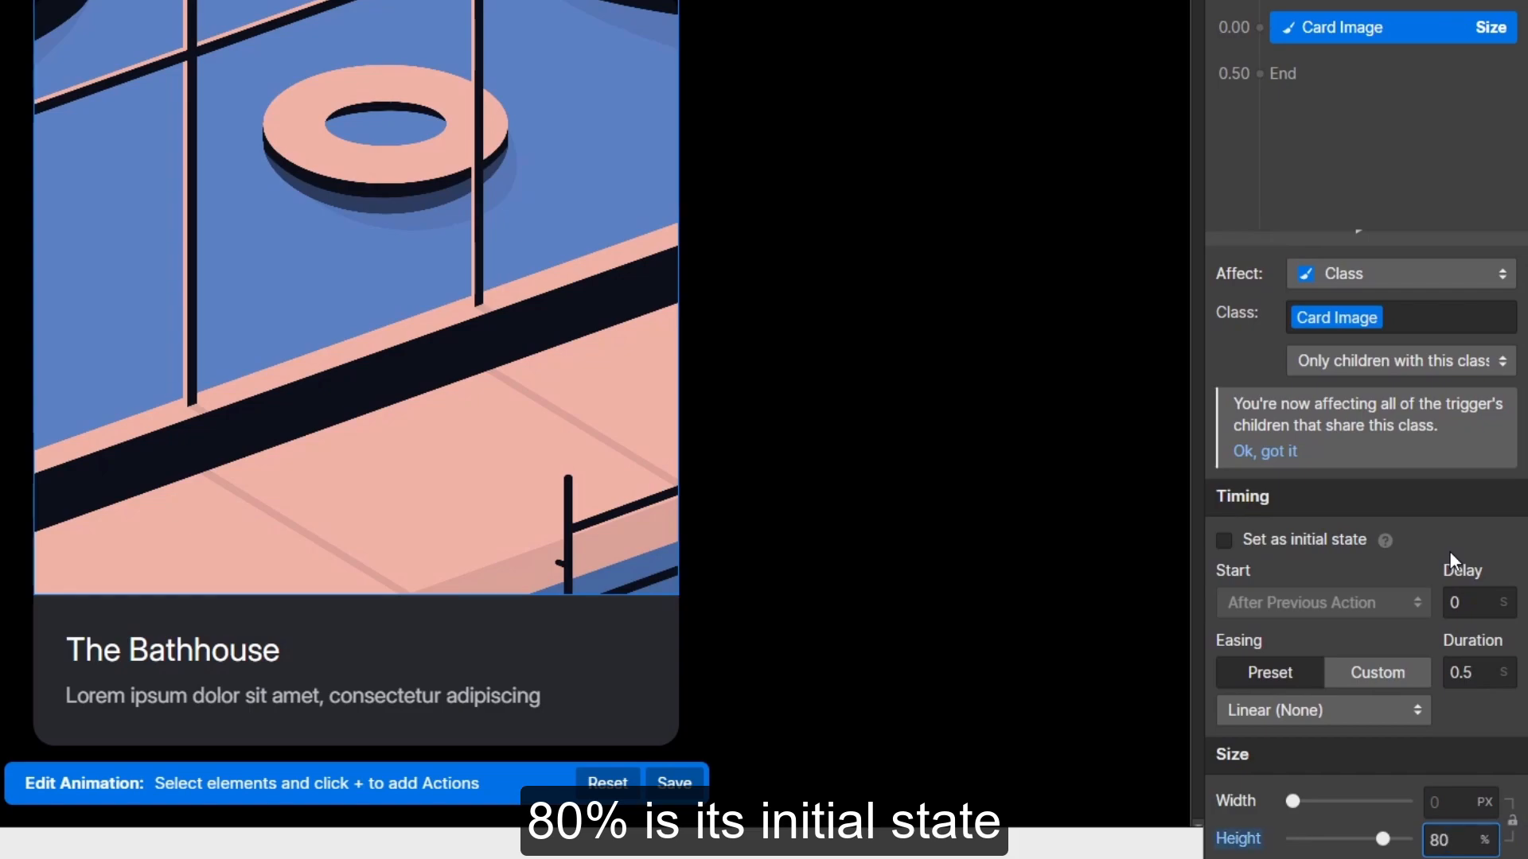
{"action": "left_click", "coordinate": [1345, 542]}
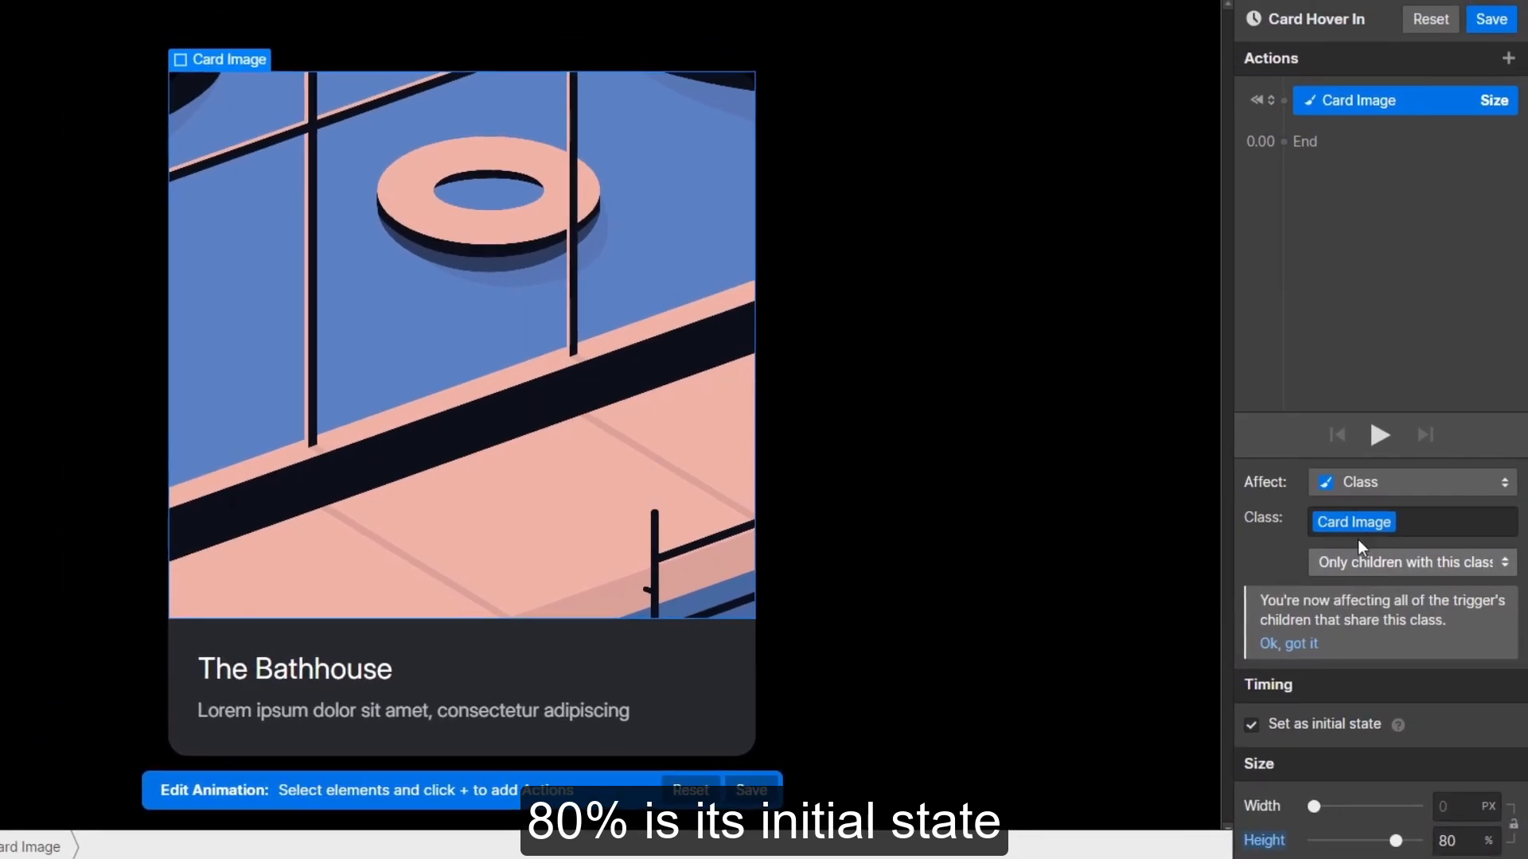
Step: Add a second Size action that brings the Card Image to 100% height with Out Quart easing
{"action": "left_click", "coordinate": [1327, 144]}
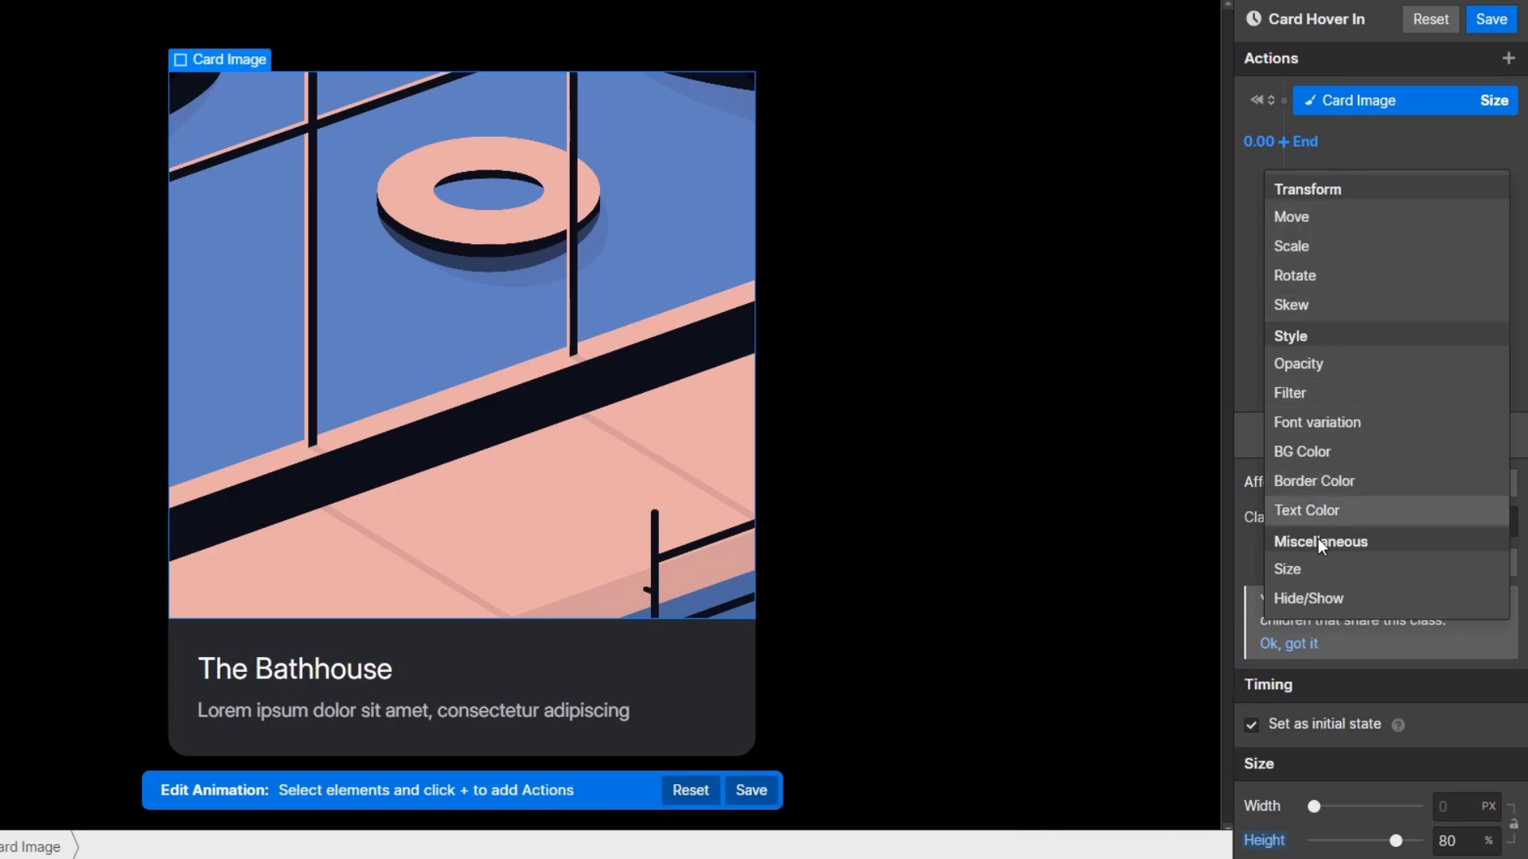
{"action": "left_click", "coordinate": [1316, 568]}
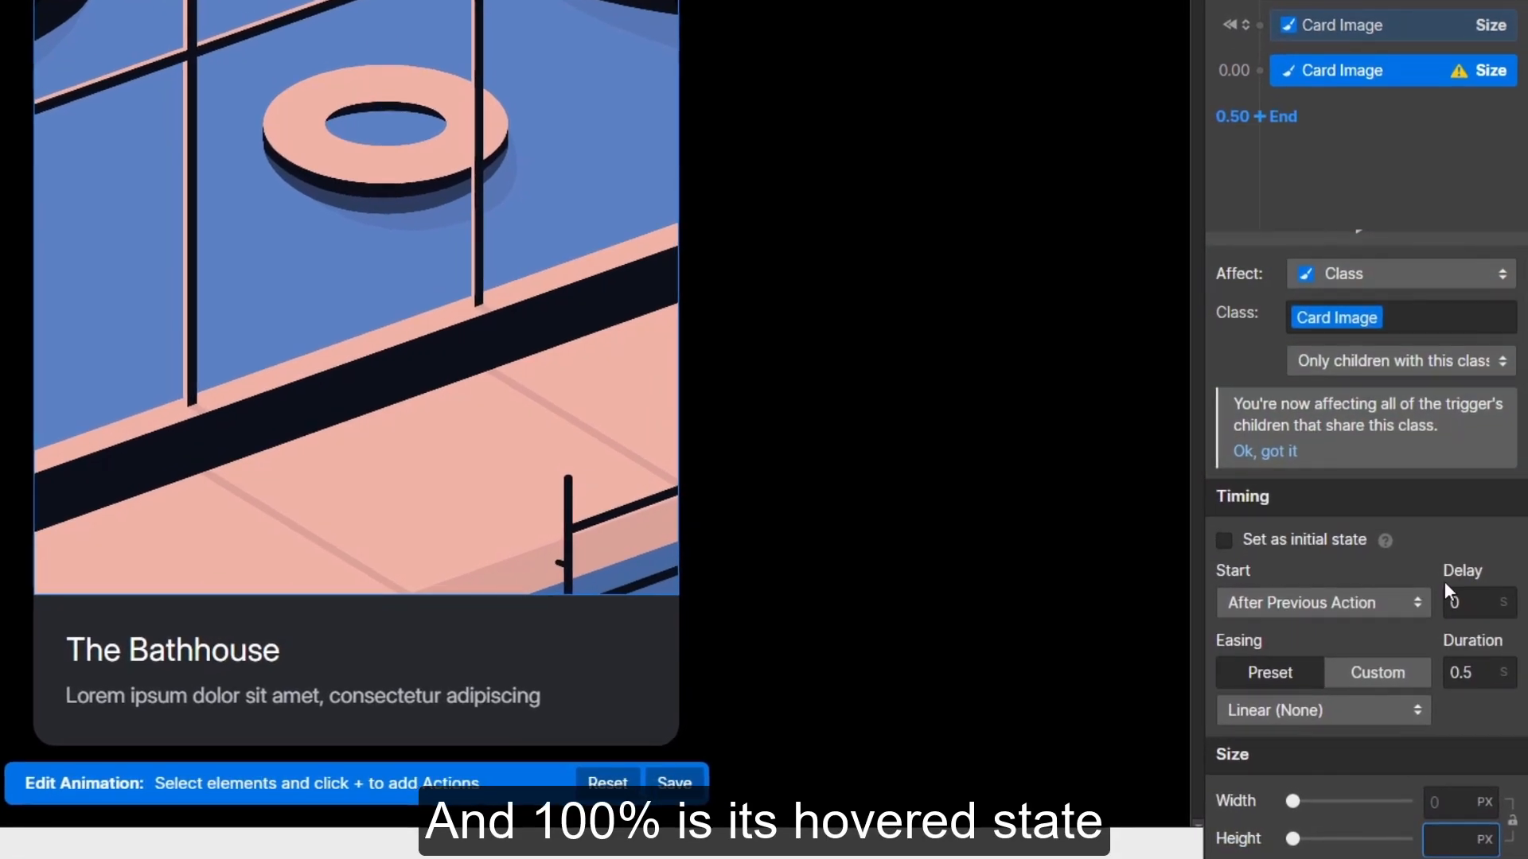
{"action": "key", "text": "Return"}
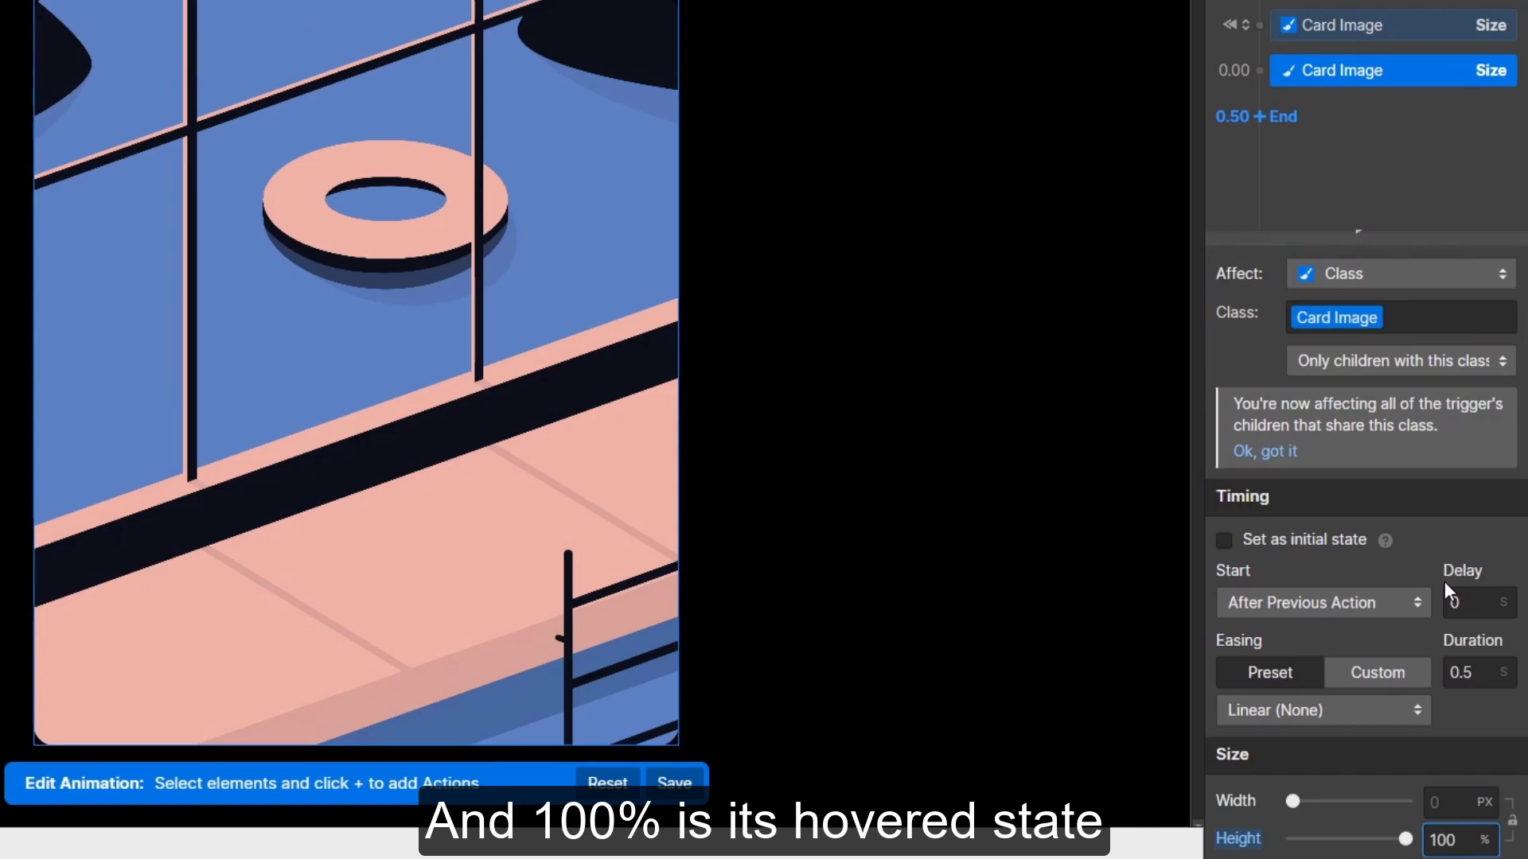
{"action": "left_click", "coordinate": [1357, 713]}
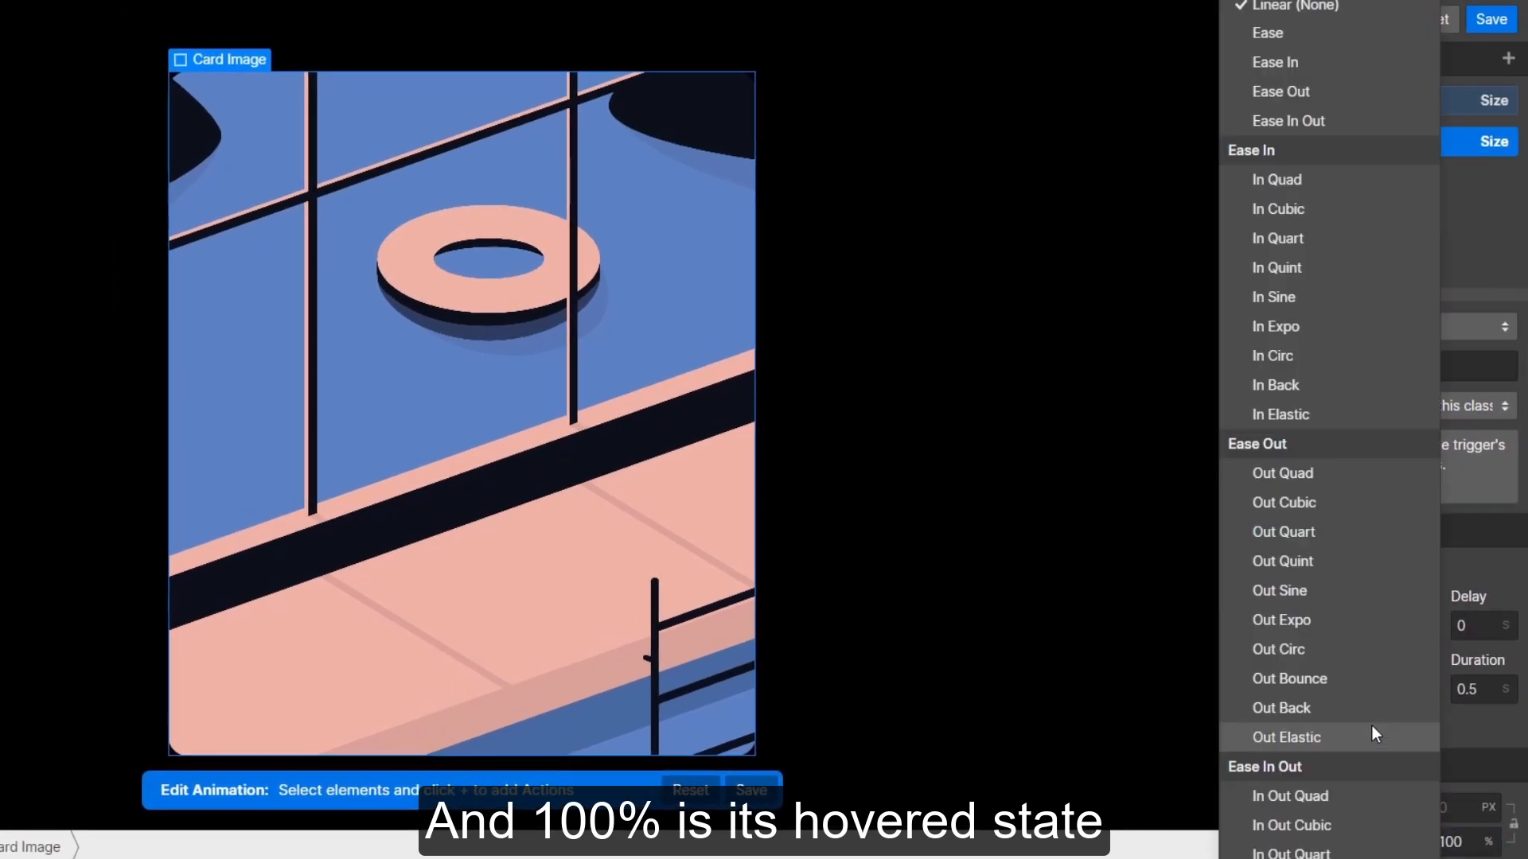
{"action": "left_click", "coordinate": [1327, 534]}
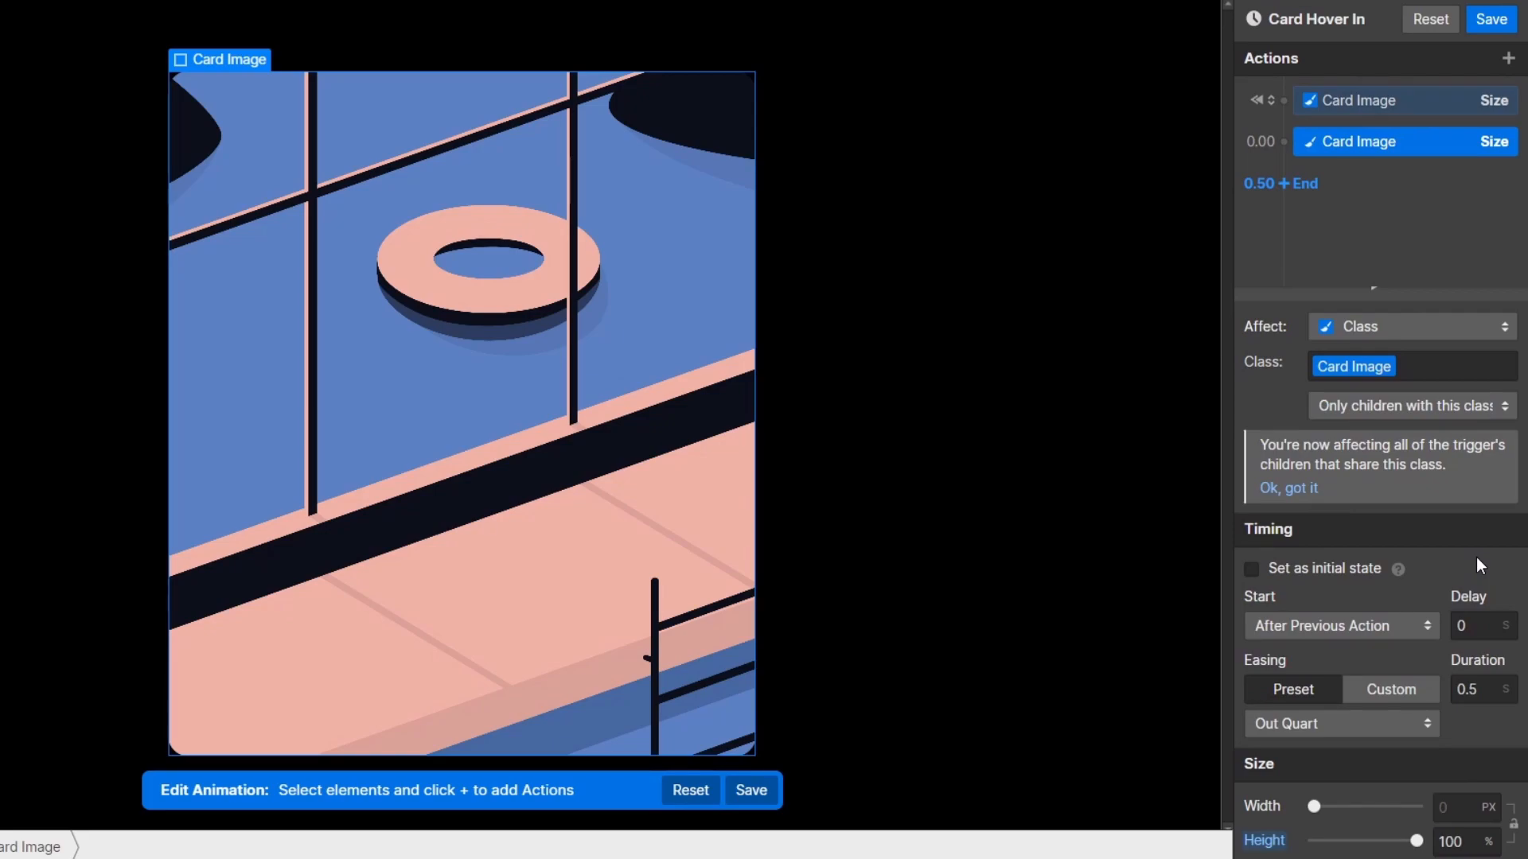
Step: Add an Opacity action for the Card Content at 100% and set it as the initial state
{"action": "left_click", "coordinate": [1385, 101]}
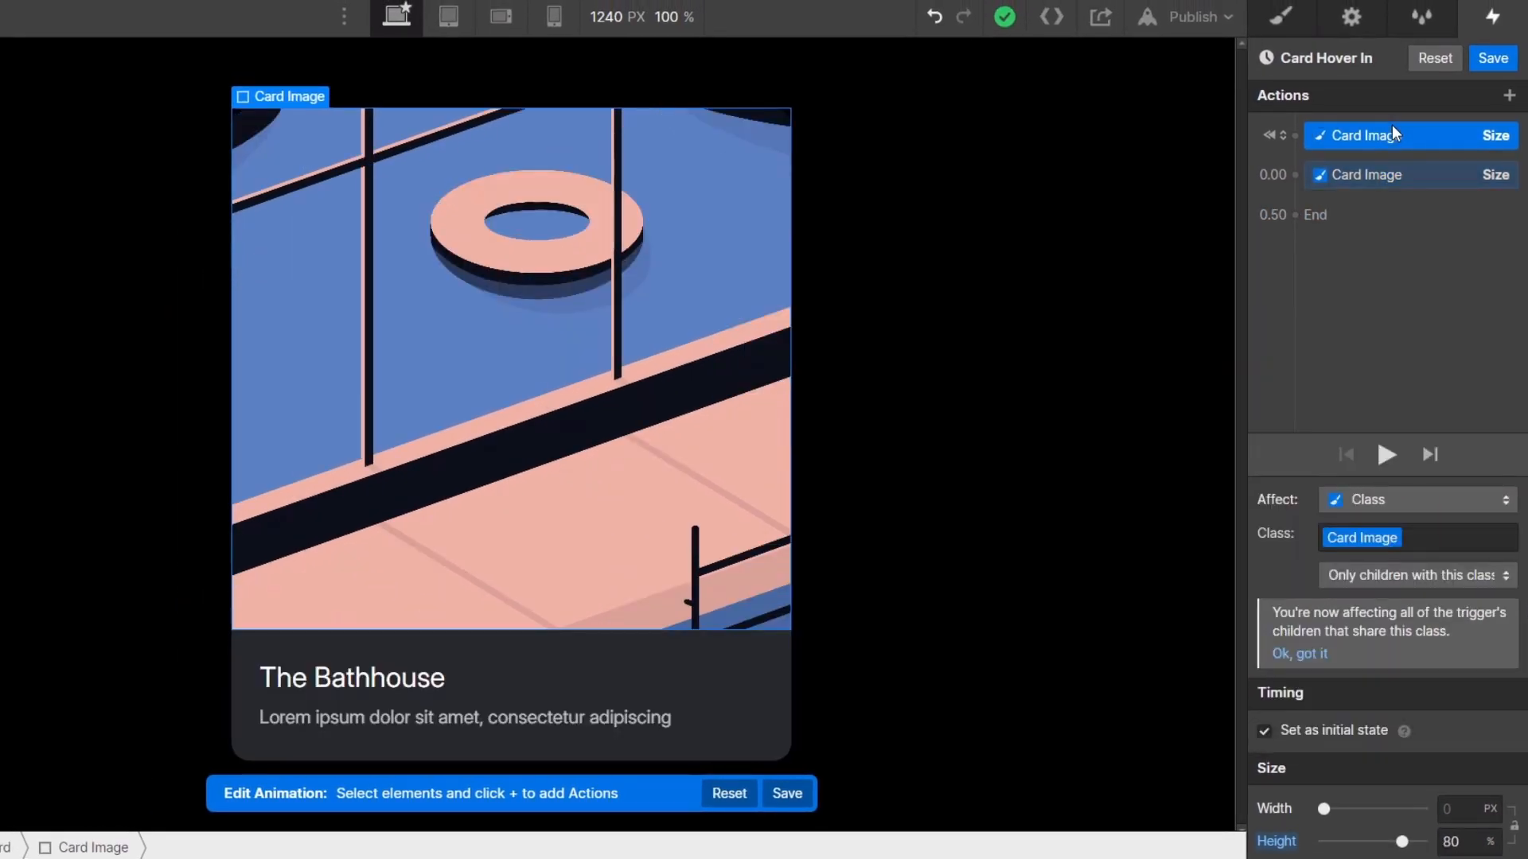
{"action": "left_click", "coordinate": [738, 656]}
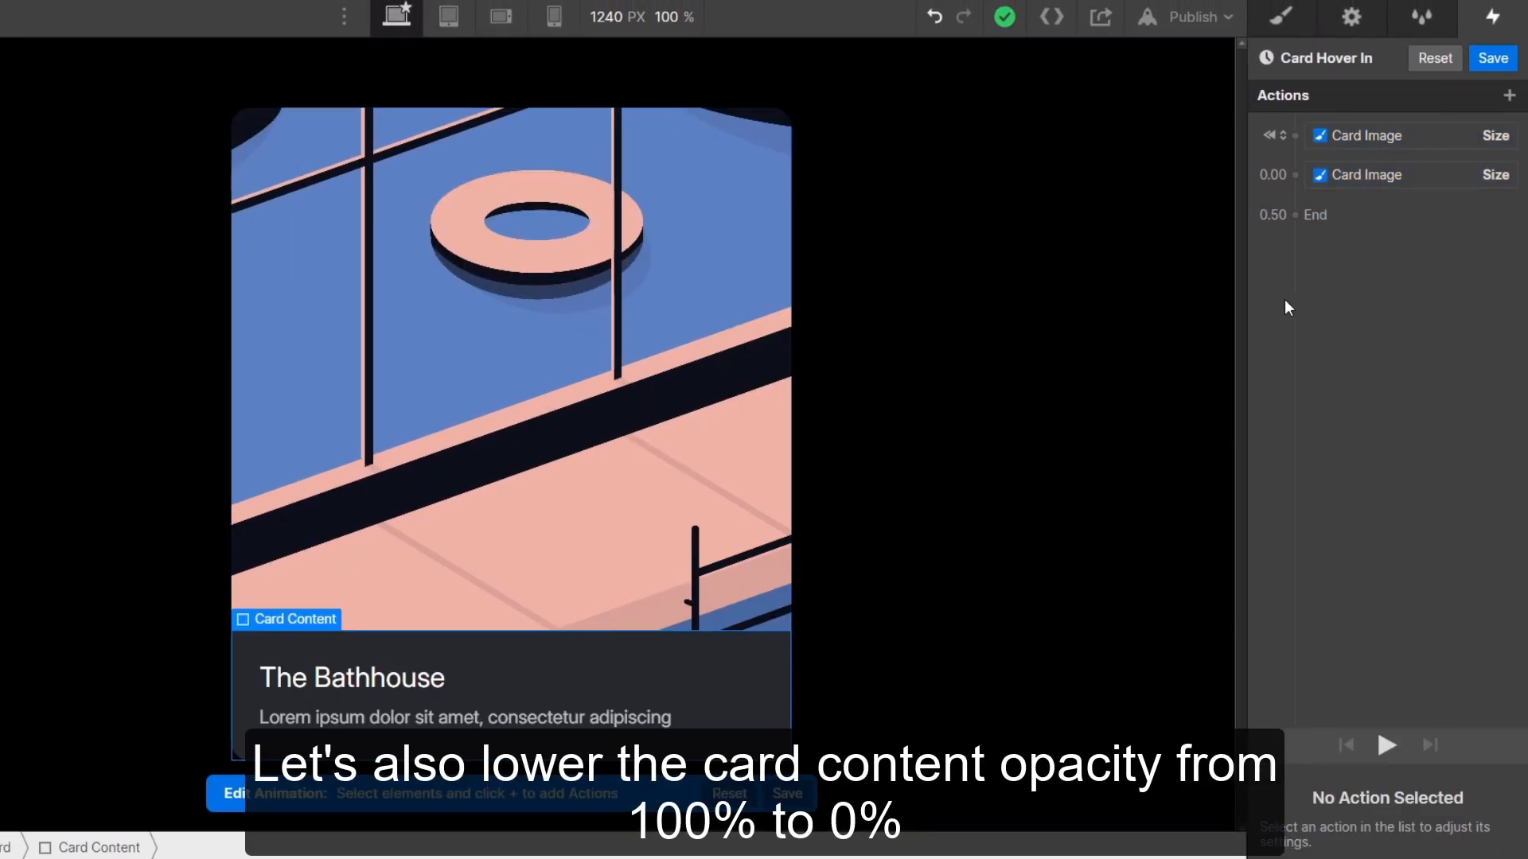
{"action": "left_click", "coordinate": [1312, 147]}
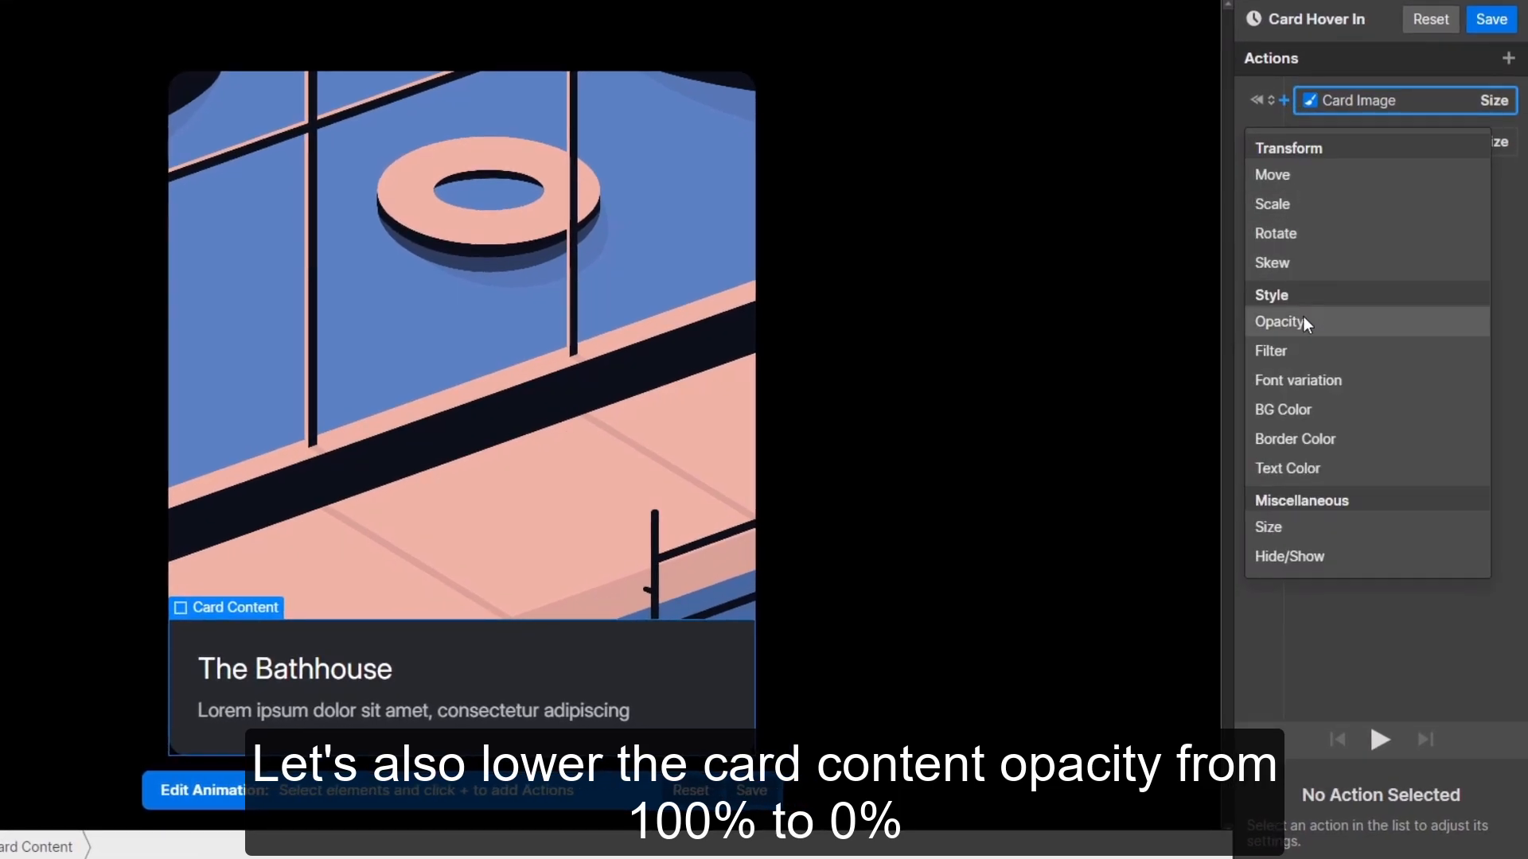
{"action": "left_click", "coordinate": [1315, 337]}
{"action": "left_click", "coordinate": [1467, 836]}
{"action": "type", "text": "1"}
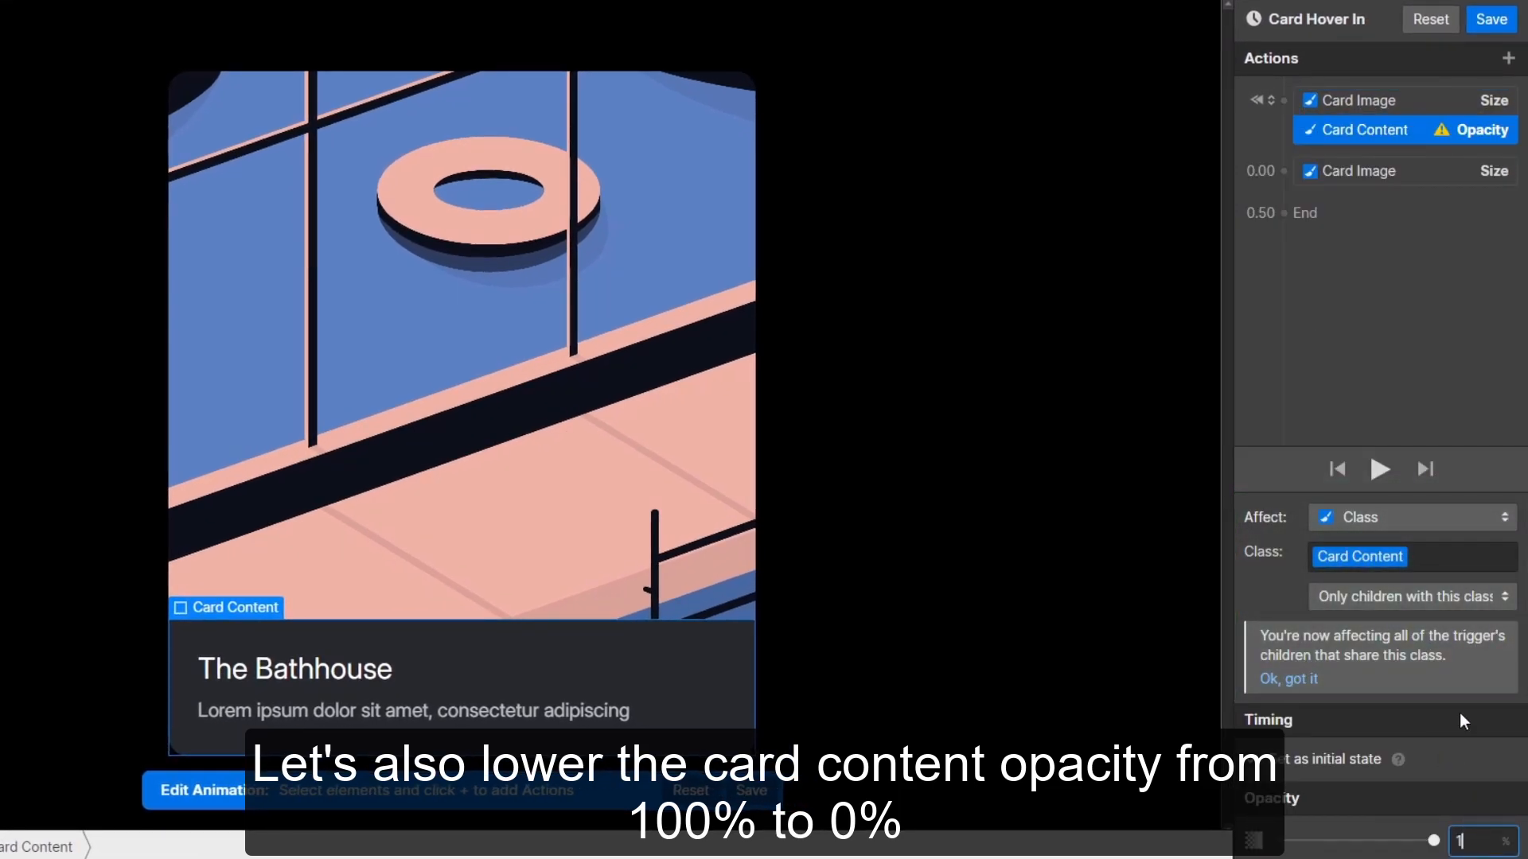
{"action": "type", "text": "00"}
{"action": "key", "text": "Return"}
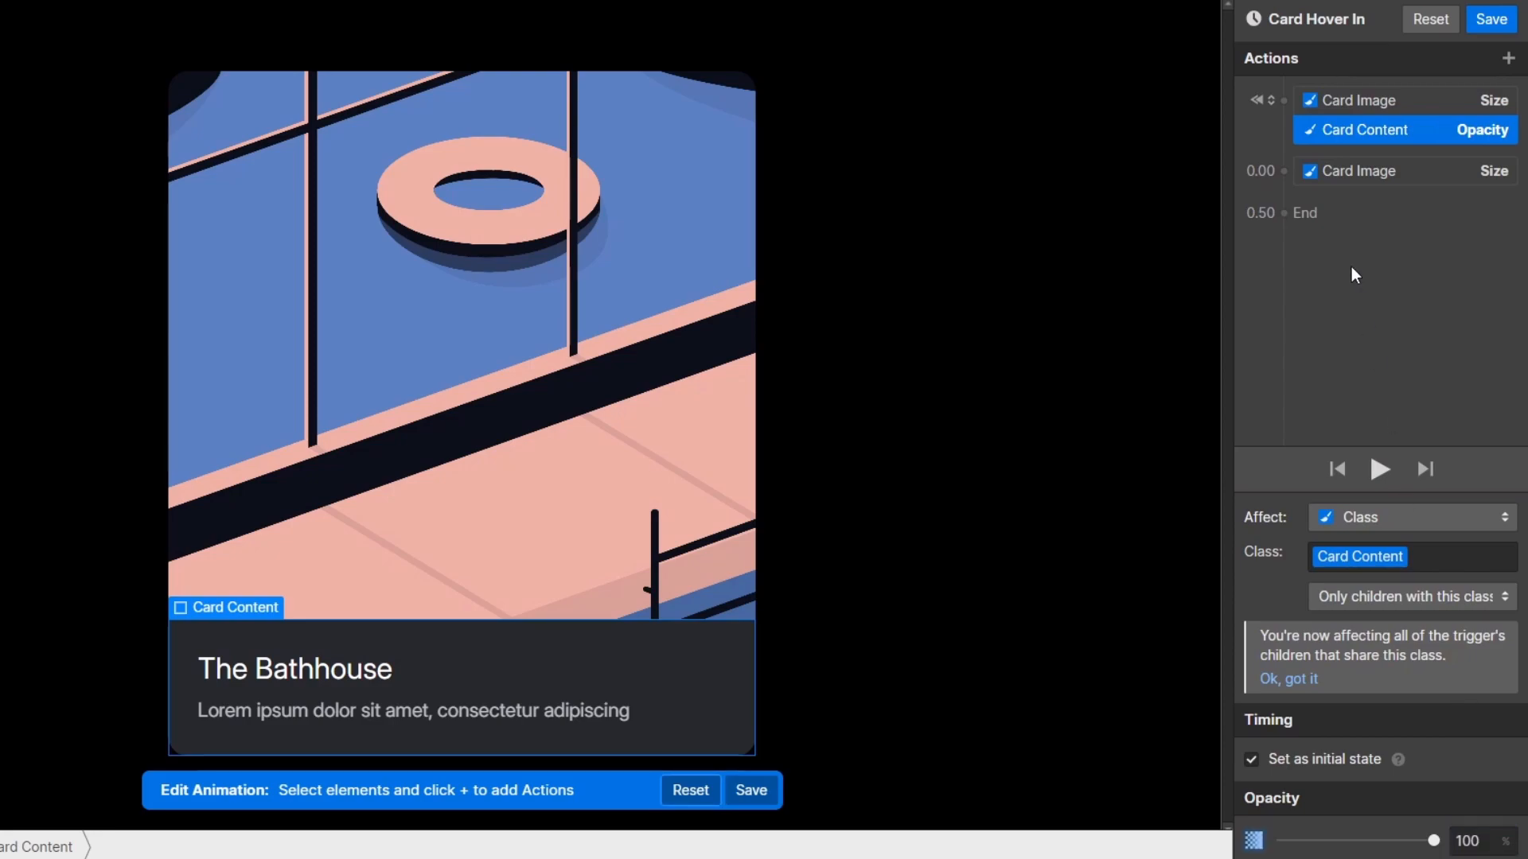
Step: Add a second Card Content Opacity action at 0% with Out Quart easing, running with the image resize, and save the previewed animation
{"action": "left_click", "coordinate": [1288, 169]}
{"action": "left_click", "coordinate": [1322, 398]}
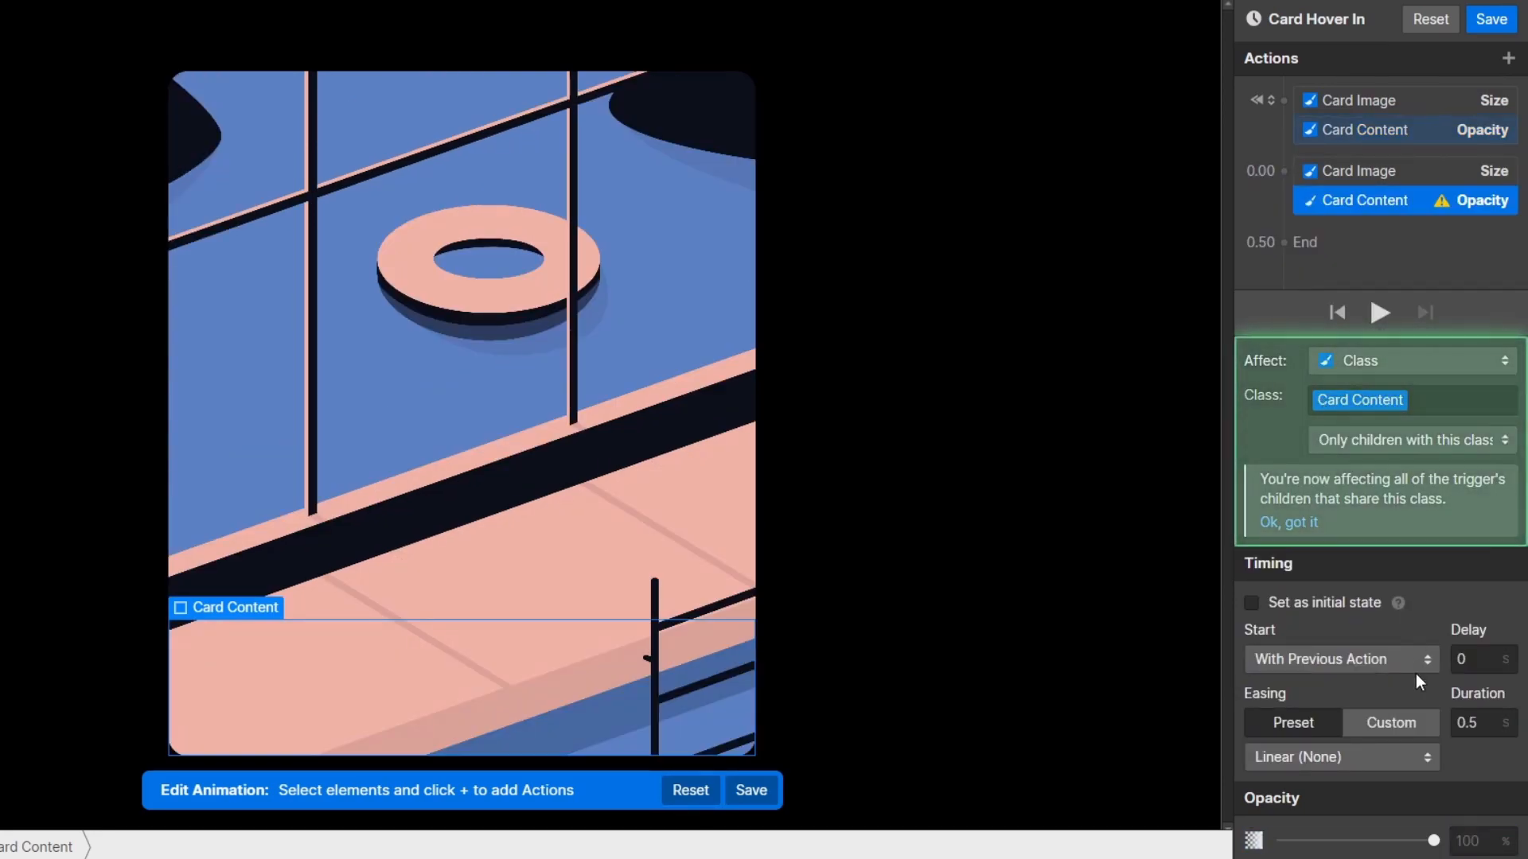
{"action": "type", "text": "0"}
{"action": "key", "text": "Return"}
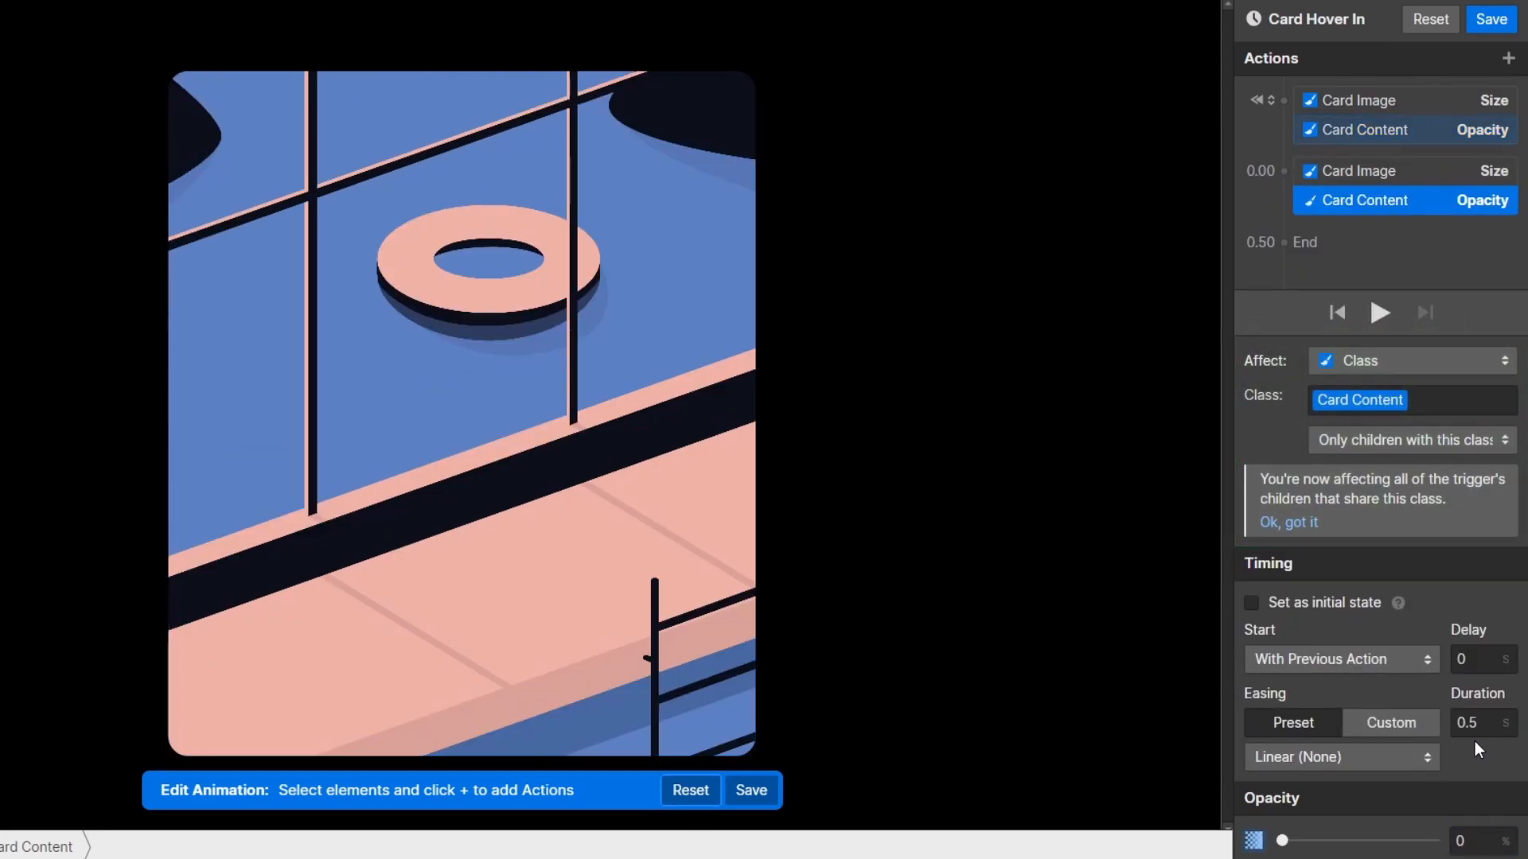
{"action": "left_click", "coordinate": [1417, 758]}
{"action": "left_click", "coordinate": [1336, 534]}
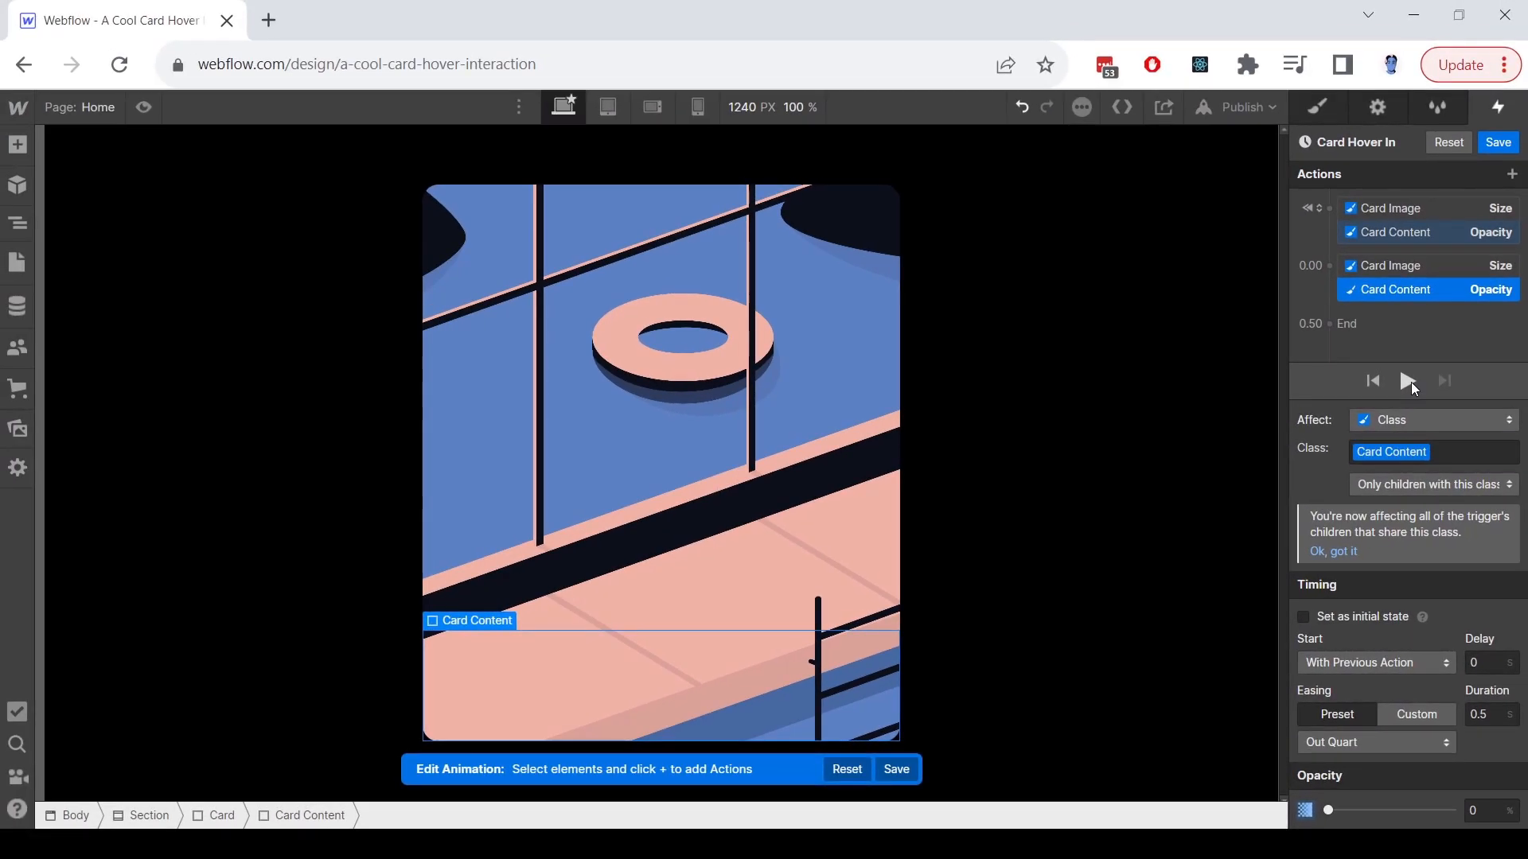
{"action": "left_click", "coordinate": [1411, 382]}
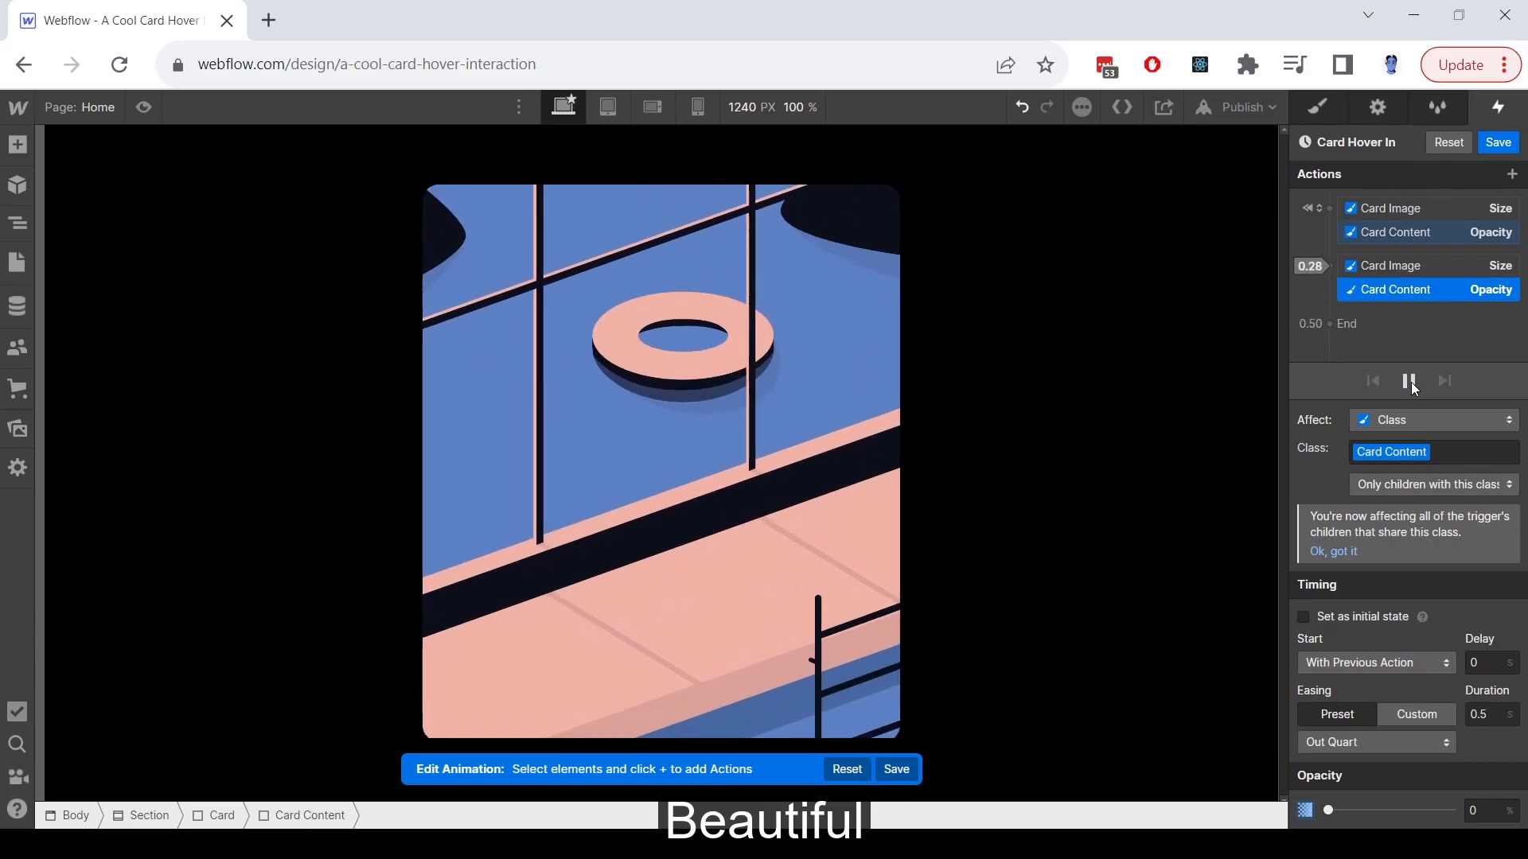
{"action": "left_click", "coordinate": [1501, 145]}
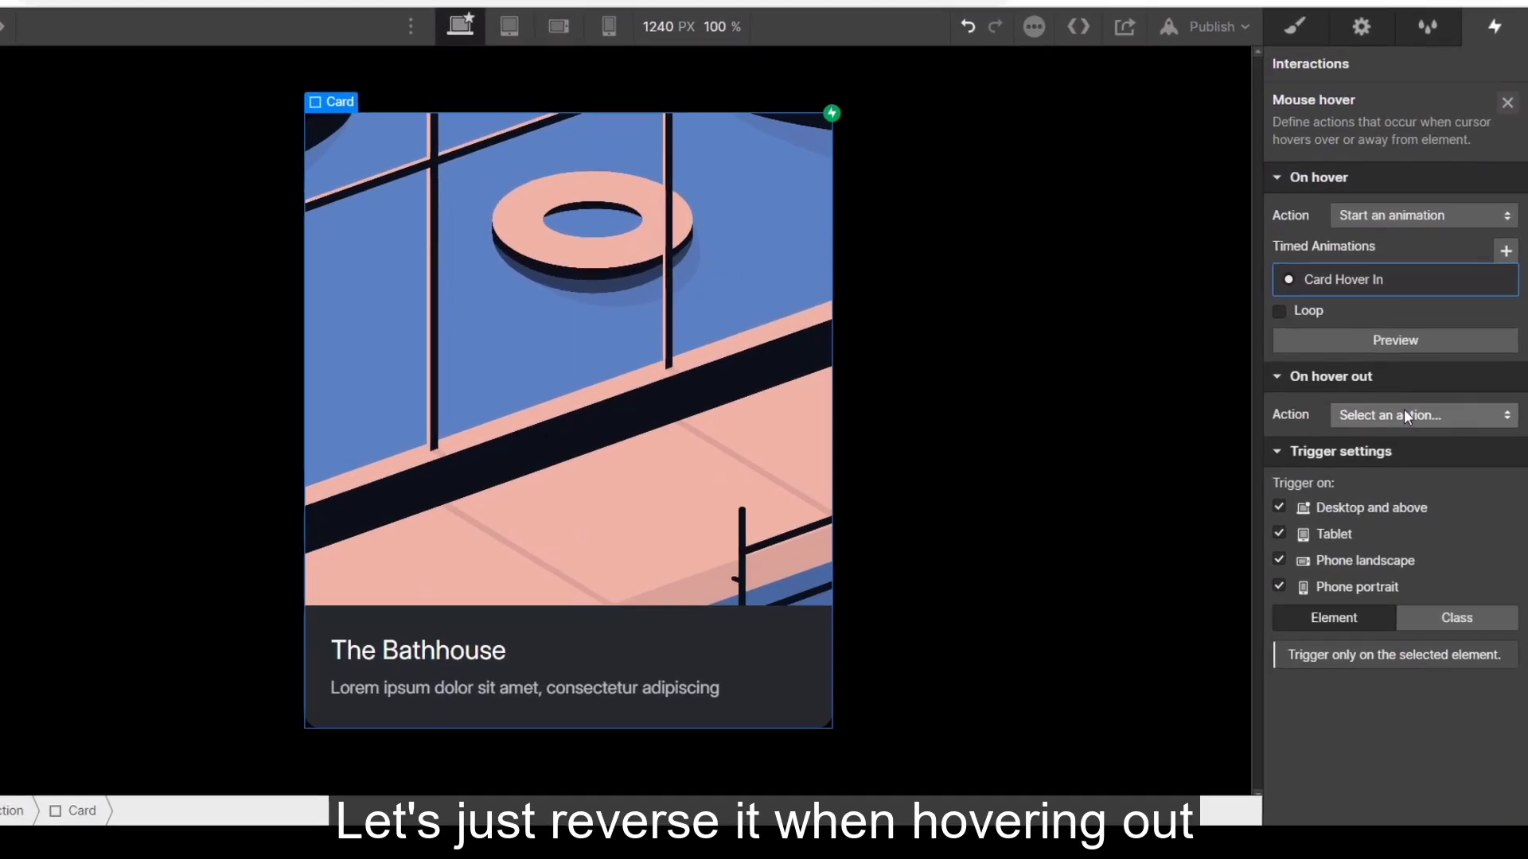
Step: Create a new animation for the Card's hover-out action and name it Card Hover Out
{"action": "left_click", "coordinate": [1428, 458]}
{"action": "left_click", "coordinate": [1404, 306]}
{"action": "left_click", "coordinate": [1505, 445]}
{"action": "type", "text": "Card Ho"}
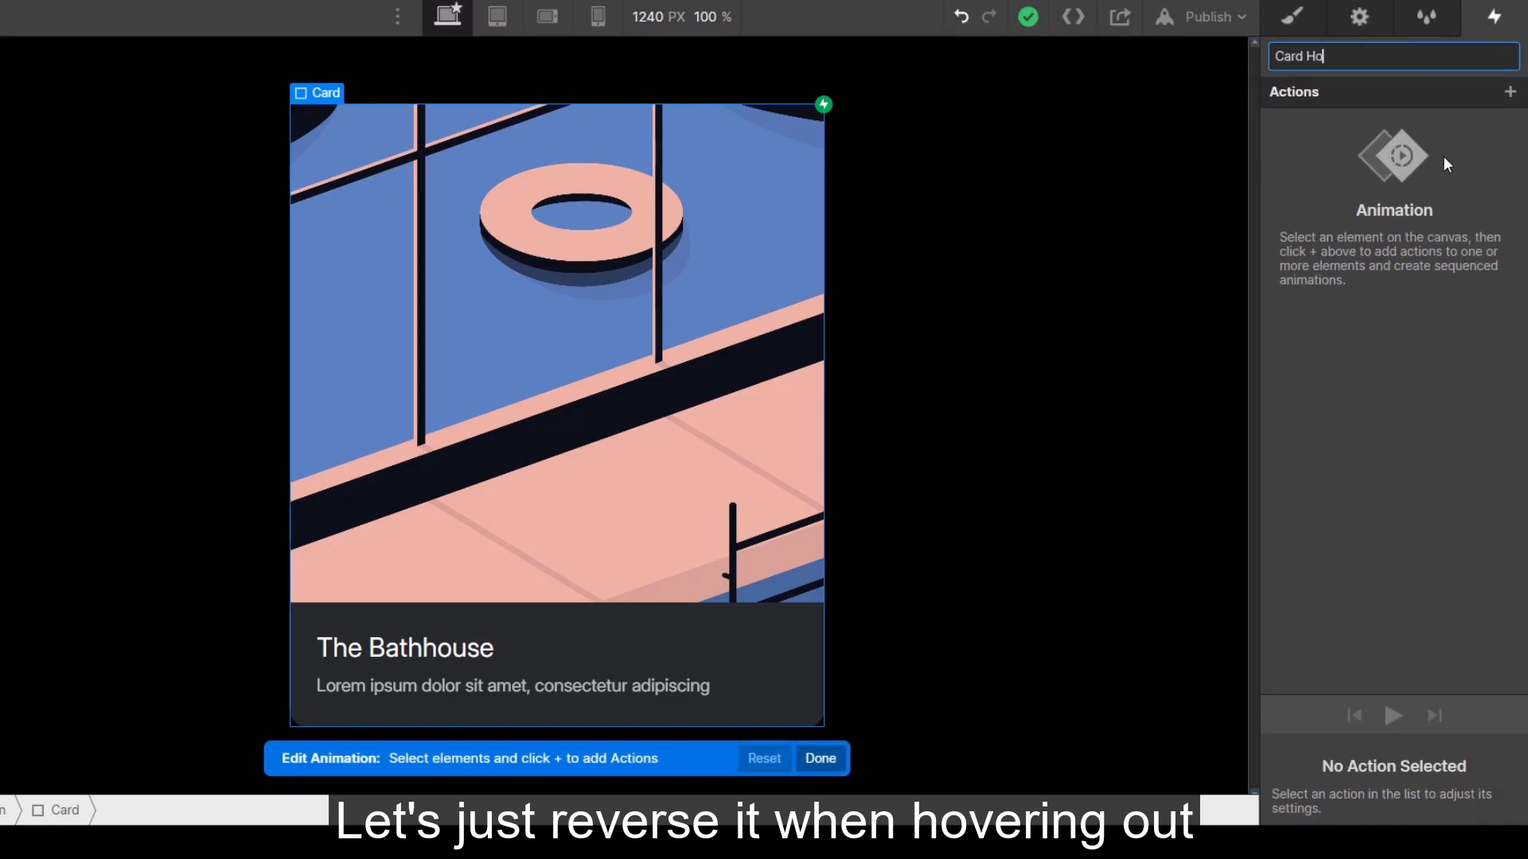
{"action": "type", "text": "ver Out"}
{"action": "key", "text": "Return"}
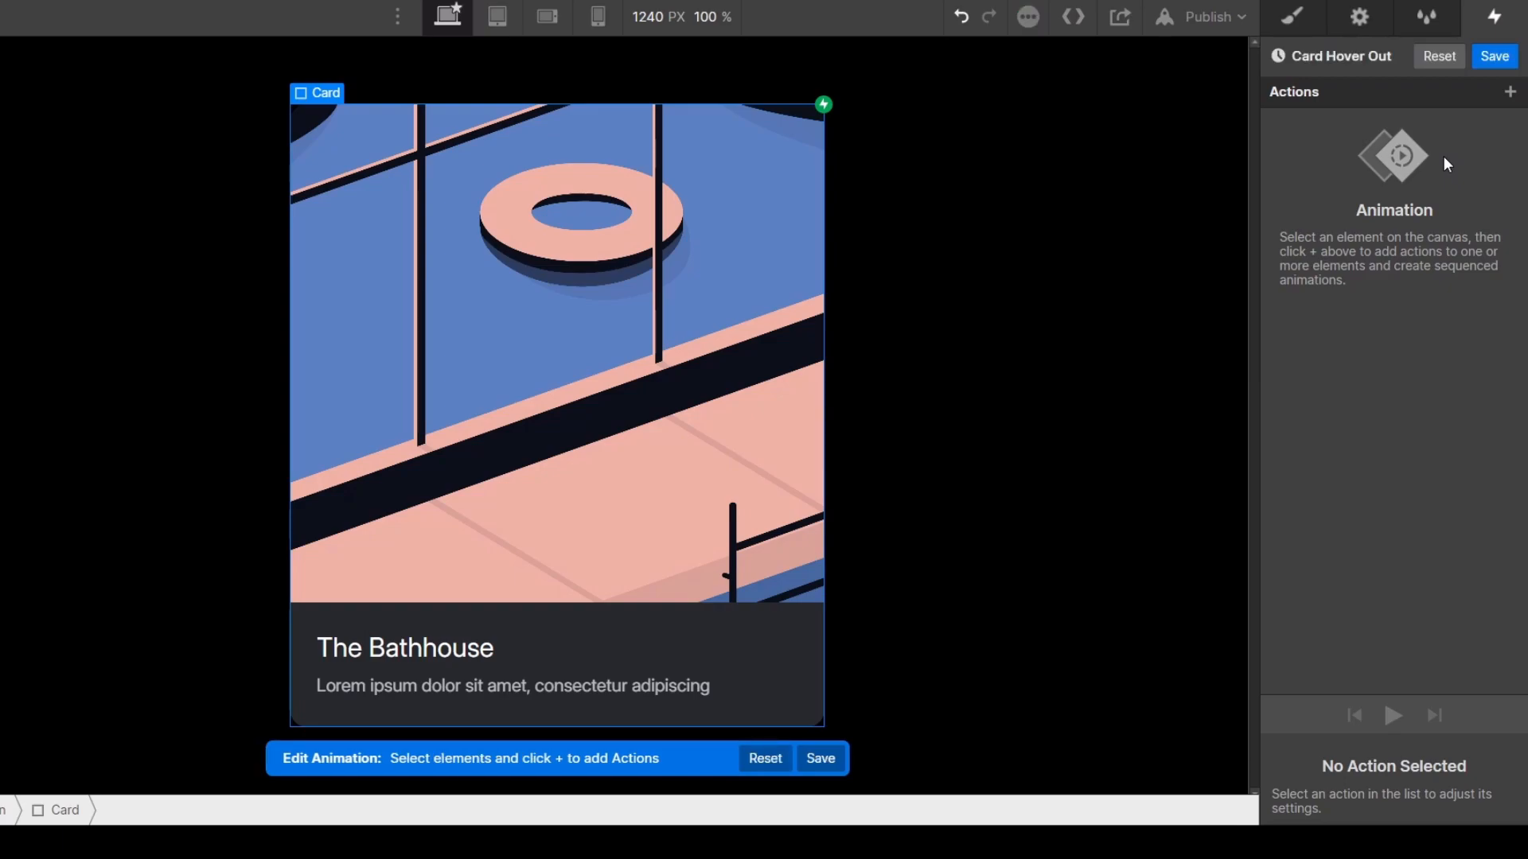
Step: Add a Size action to Card Hover Out that returns the Card Image to 80% height with Out Quart easing
{"action": "left_click", "coordinate": [689, 252]}
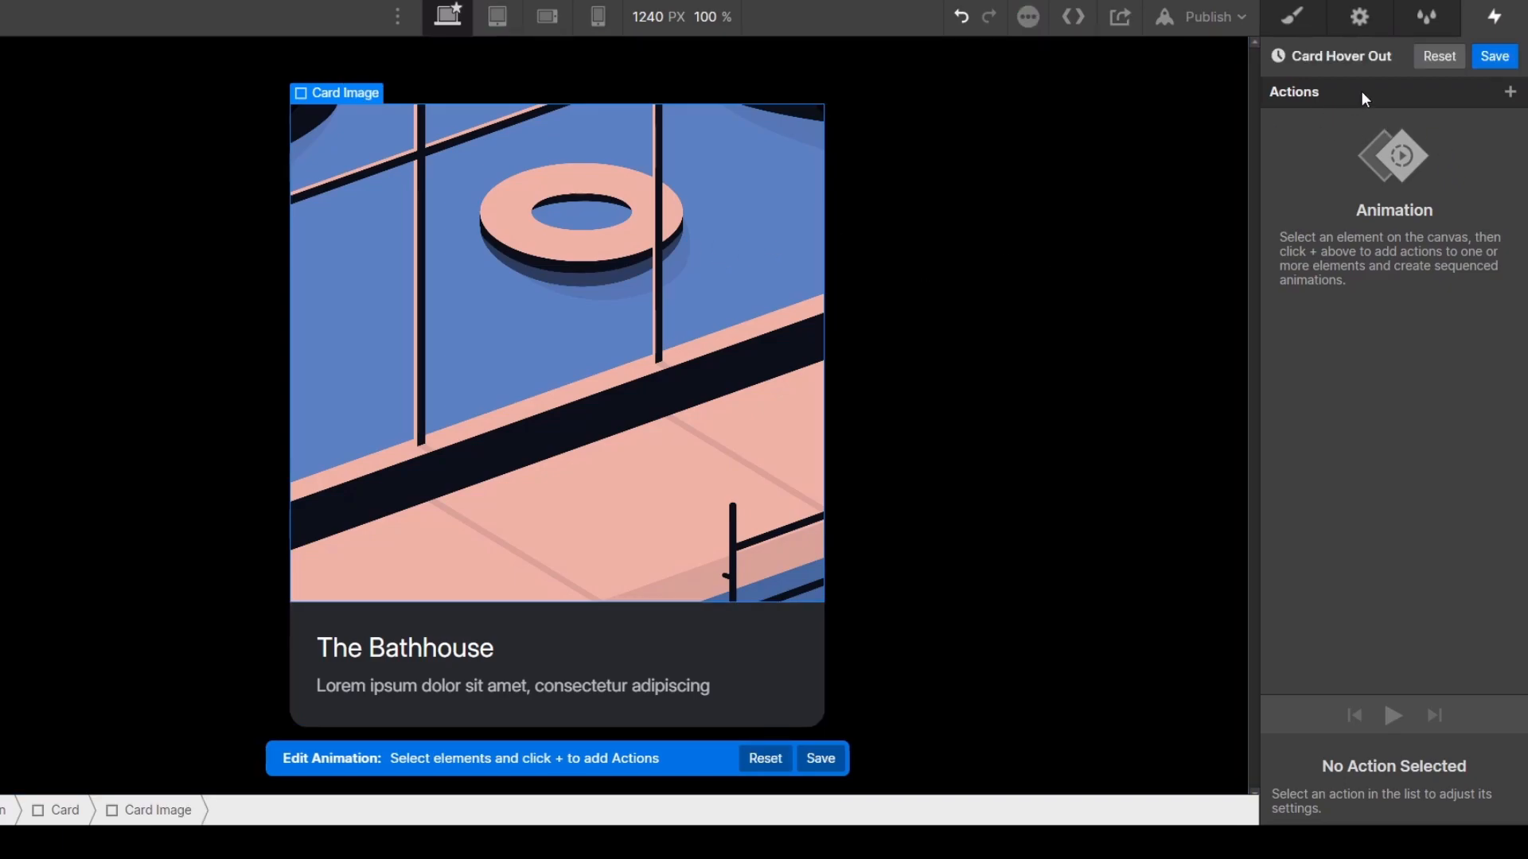
{"action": "left_click", "coordinate": [1508, 91]}
{"action": "left_click", "coordinate": [1363, 483]}
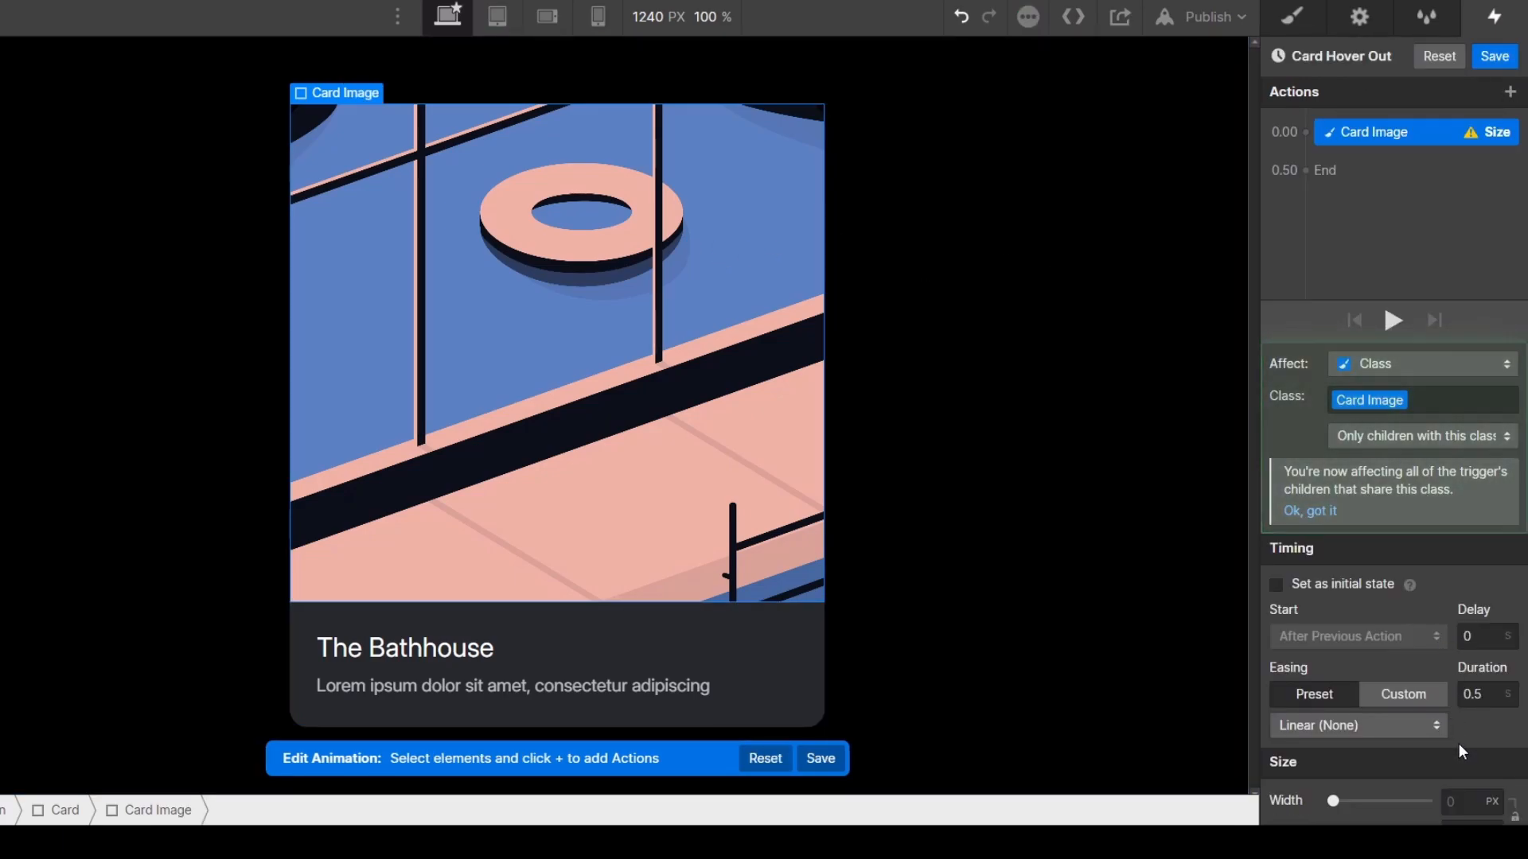
{"action": "type", "text": "80%"}
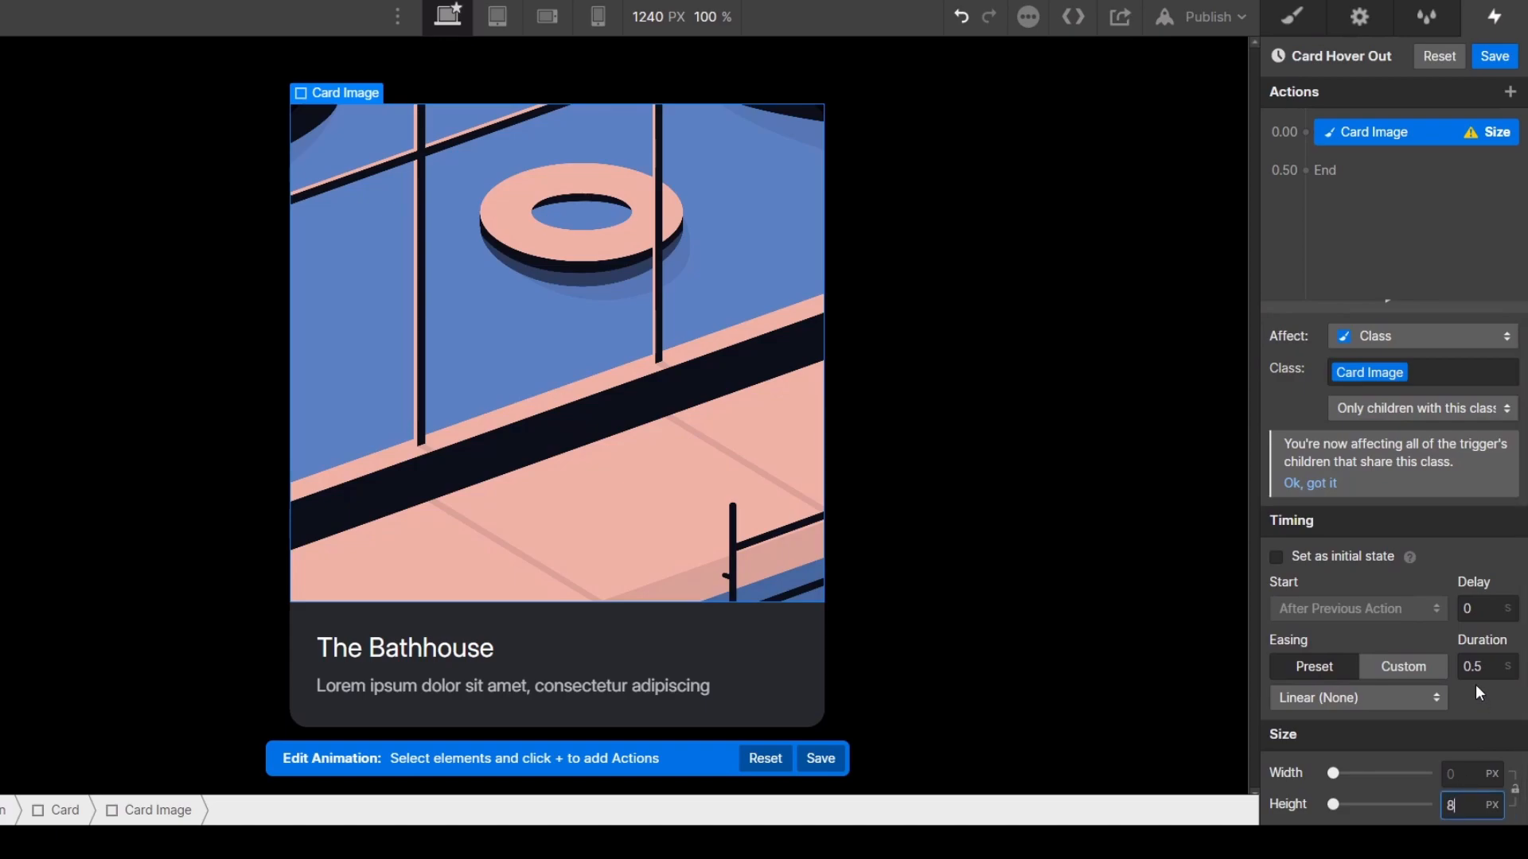
{"action": "left_click", "coordinate": [1419, 696]}
{"action": "left_click", "coordinate": [1324, 521]}
Step: Add a simultaneous Opacity action returning the Card Content to 100% with Out Quart easing, and save the hover-out animation
{"action": "left_click", "coordinate": [718, 620]}
{"action": "left_click", "coordinate": [1305, 132]}
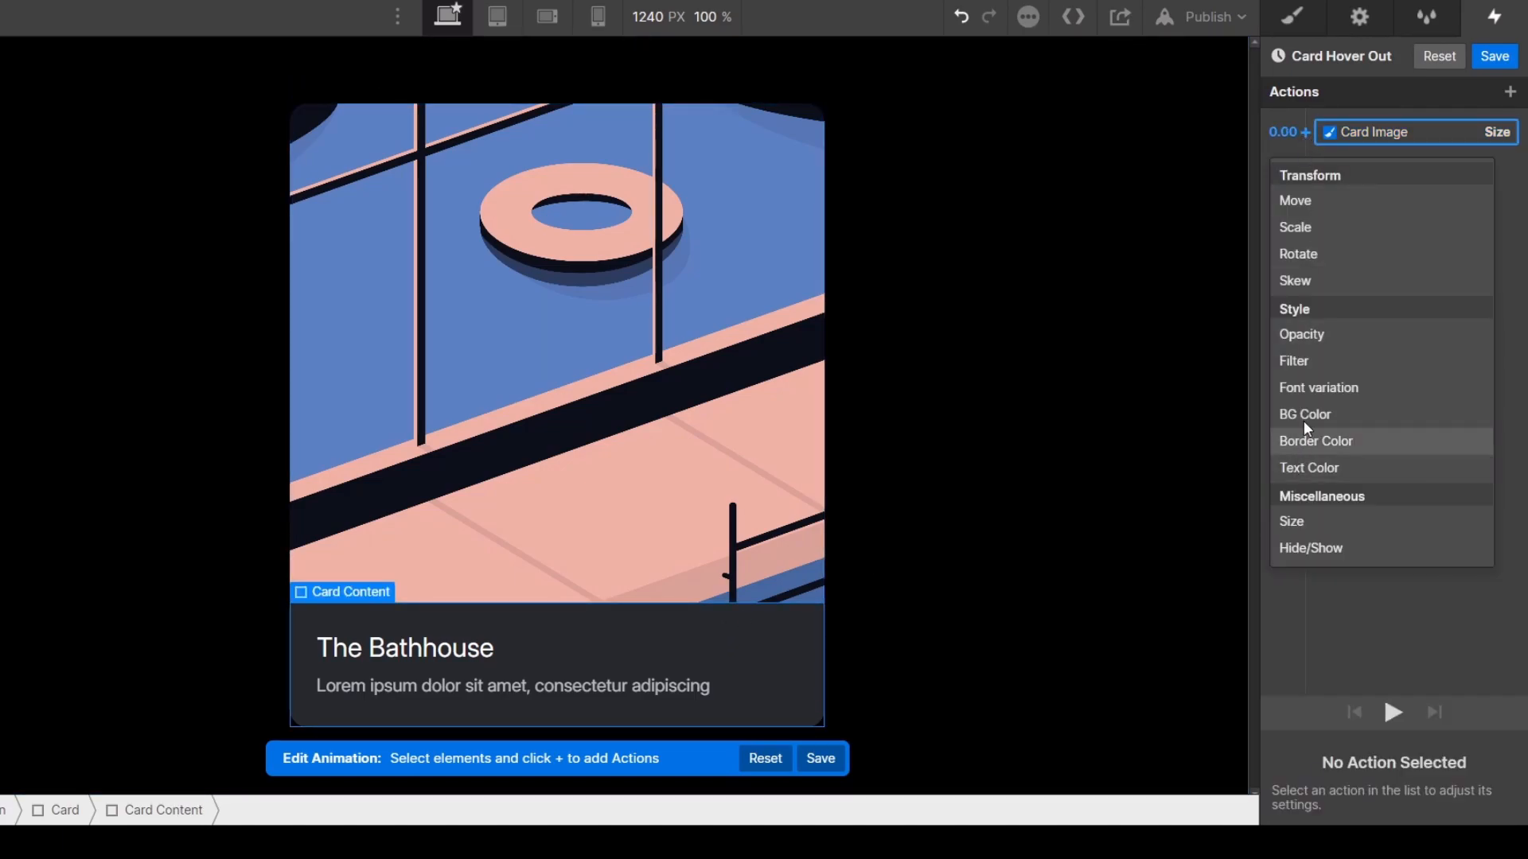
{"action": "left_click", "coordinate": [1338, 337]}
{"action": "type", "text": "1"}
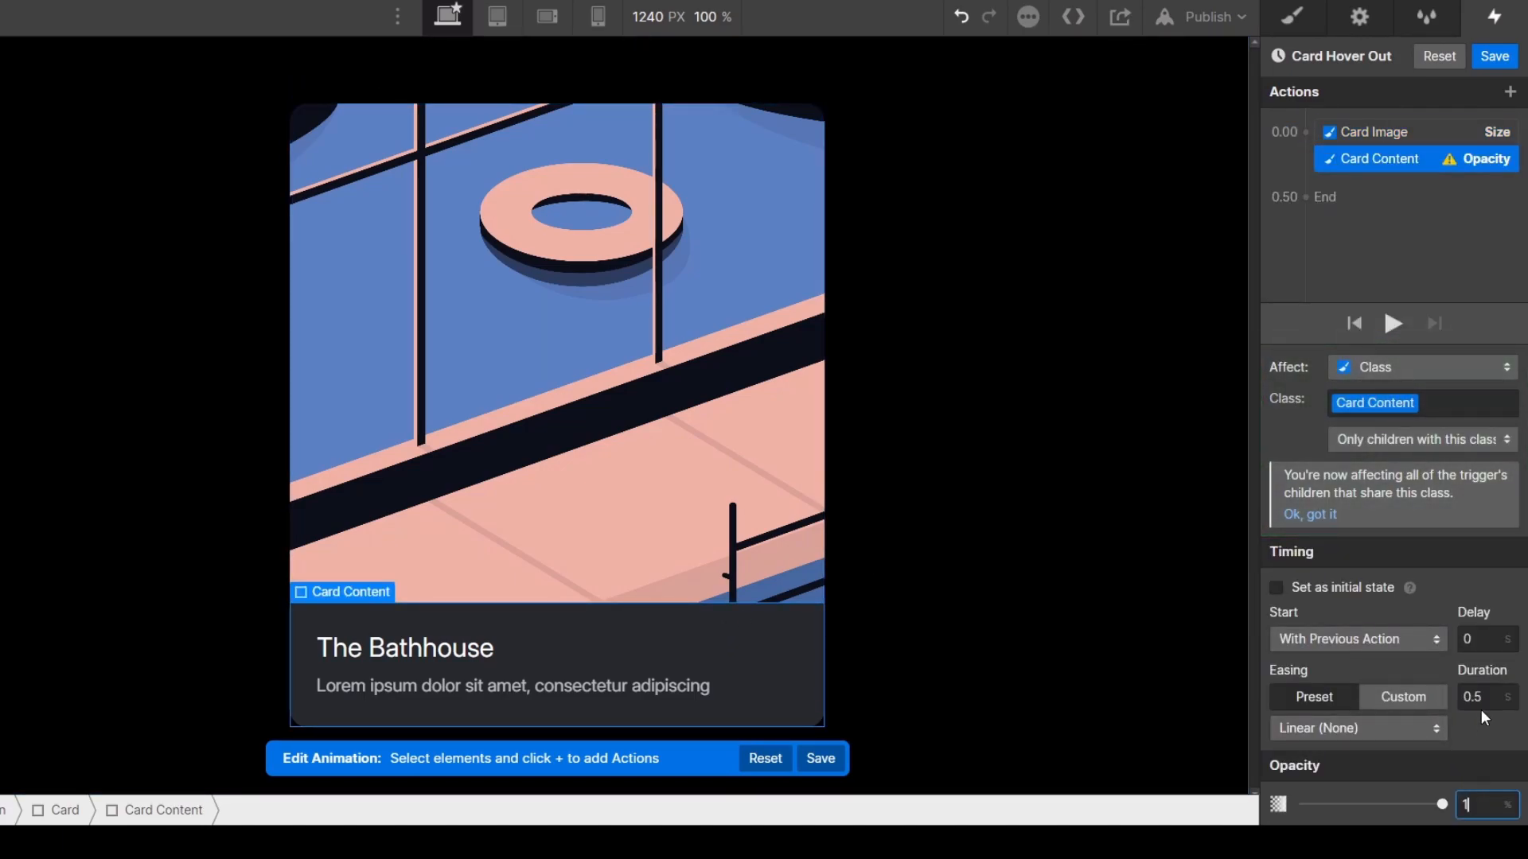
{"action": "type", "text": "00"}
{"action": "left_click", "coordinate": [1395, 726]}
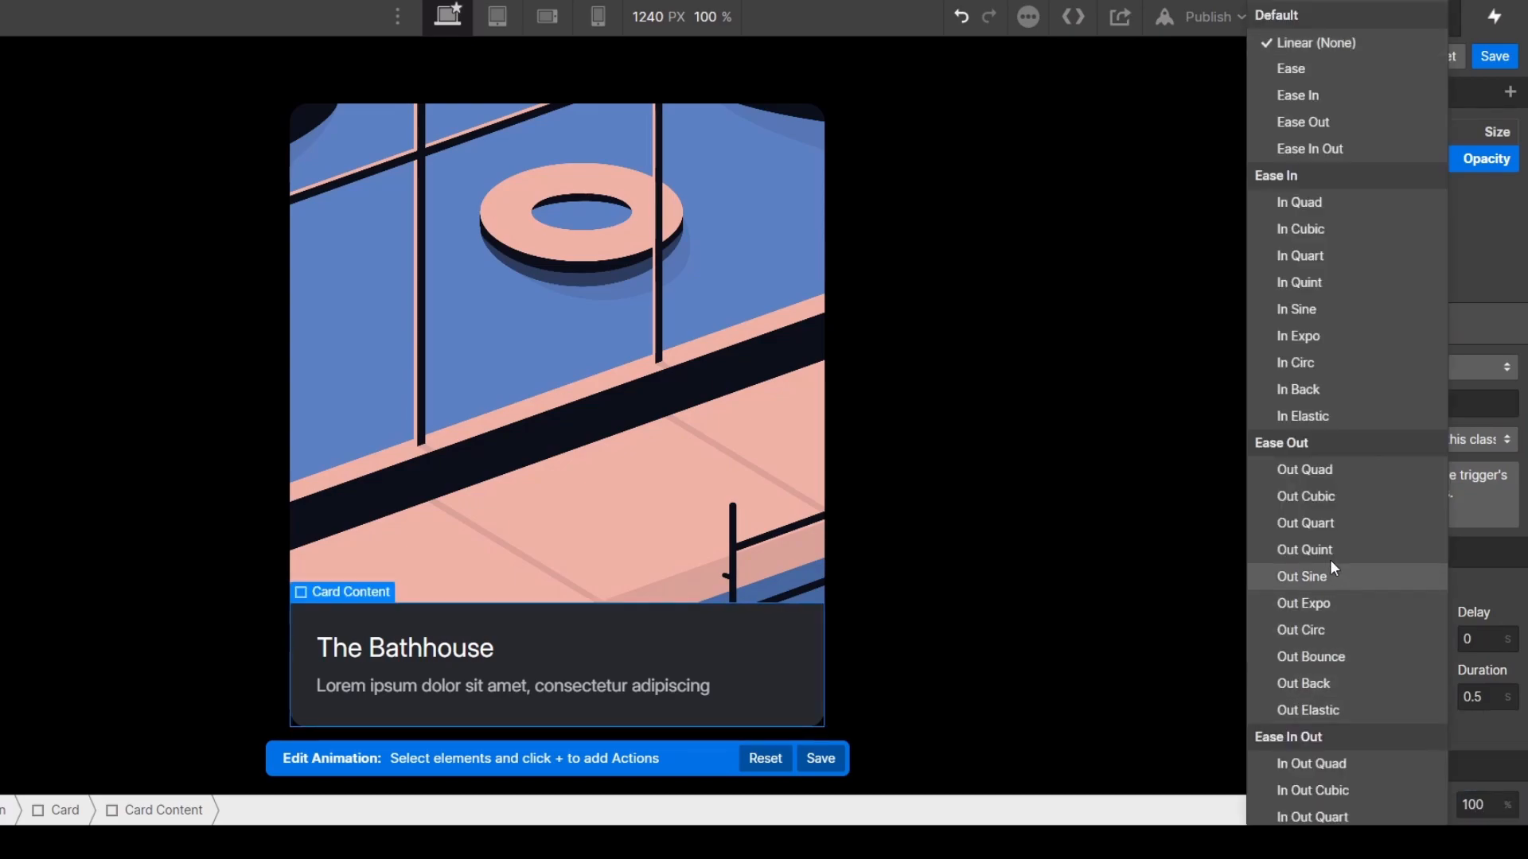
{"action": "left_click", "coordinate": [1316, 524]}
{"action": "left_click", "coordinate": [1496, 57]}
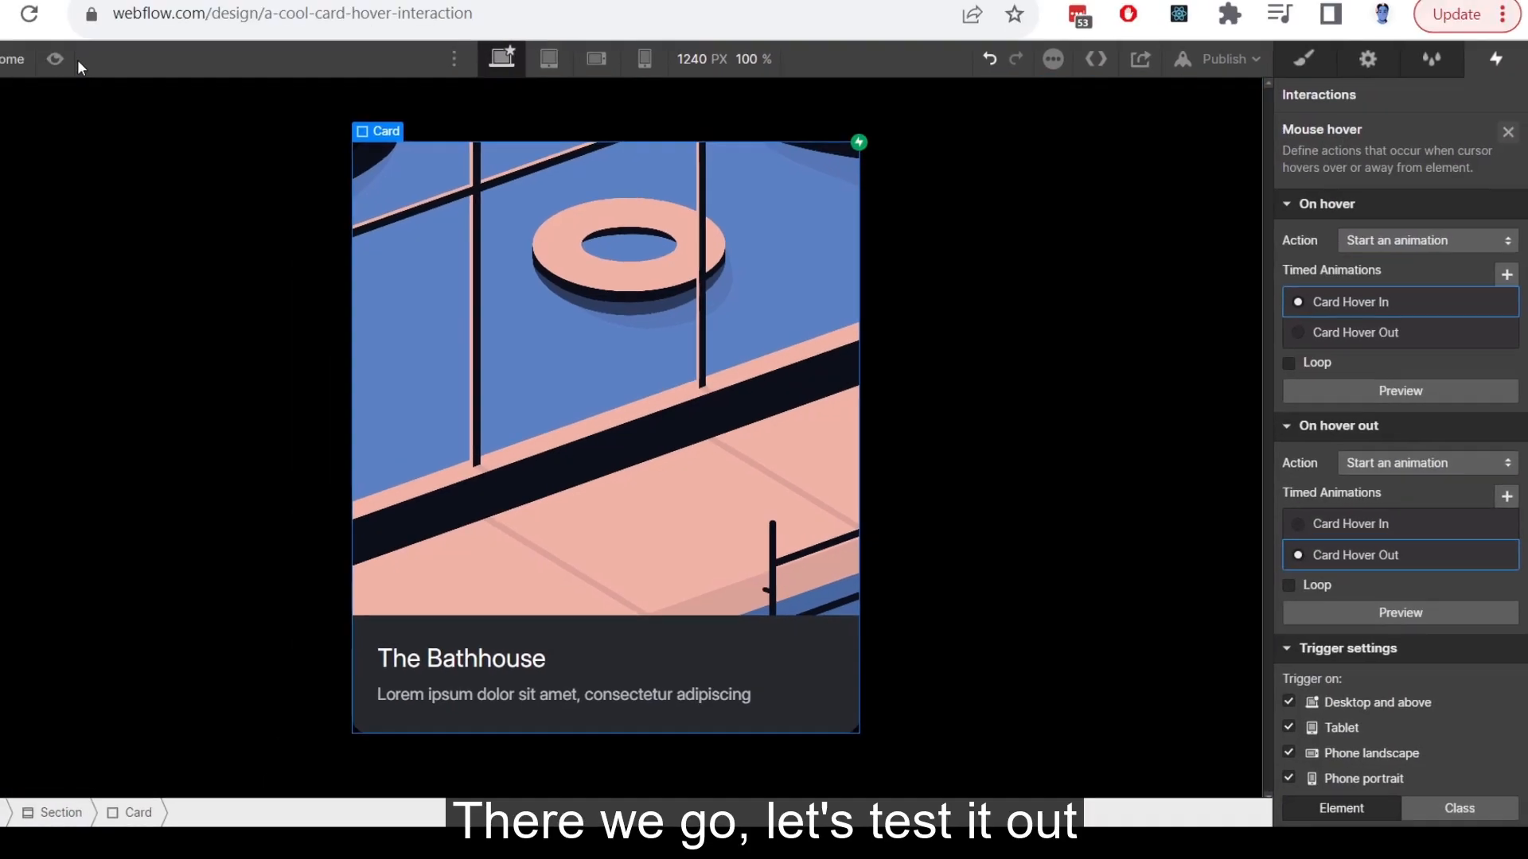
Step: Test the card's hover-in and hover-out animations in preview mode and return to the design view
{"action": "left_click", "coordinate": [78, 60]}
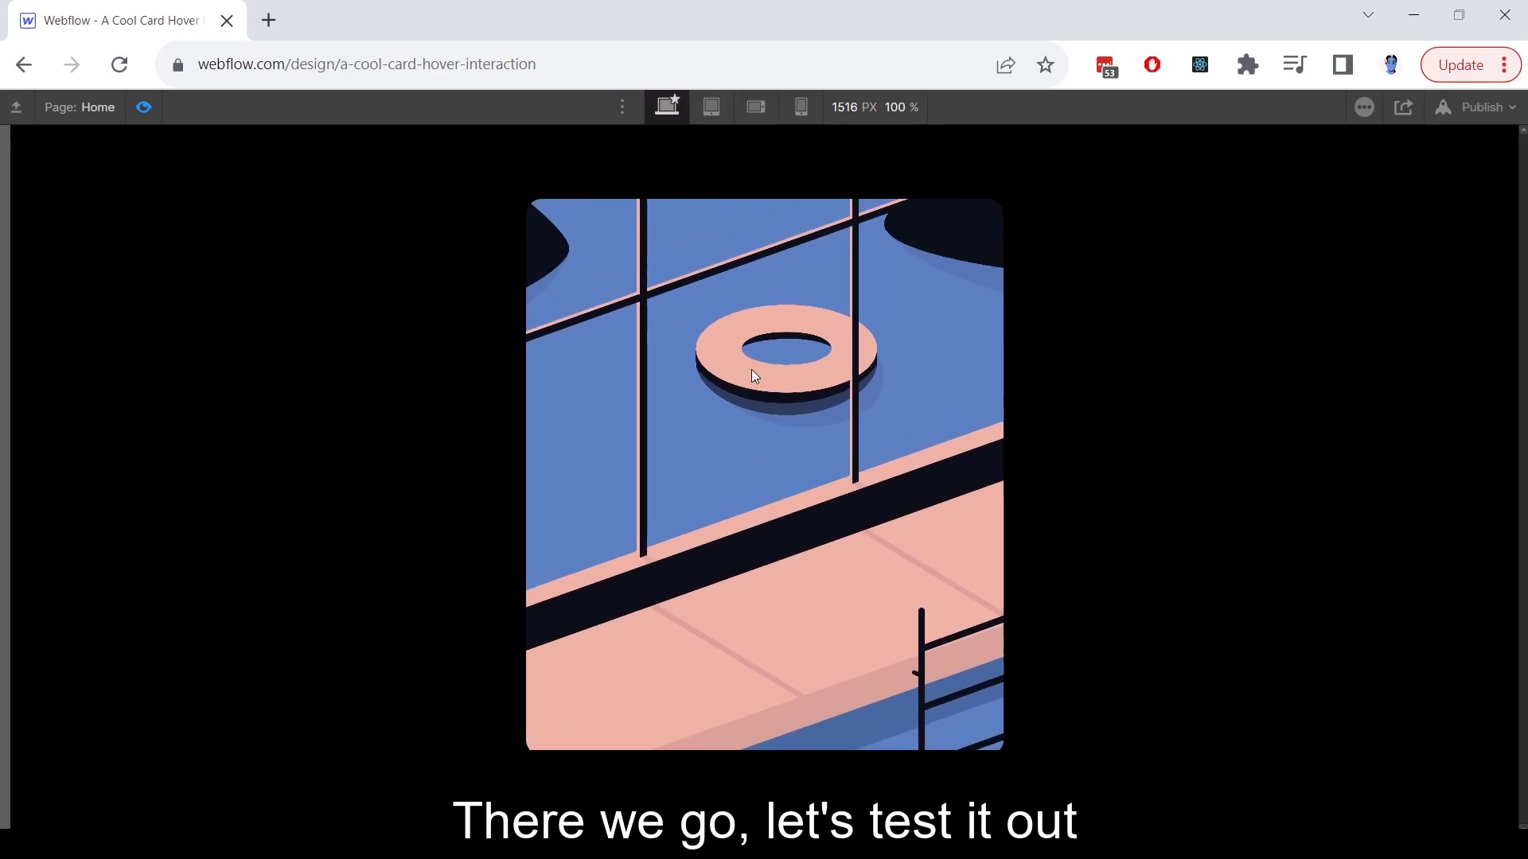
{"action": "mouse_move", "coordinate": [667, 400]}
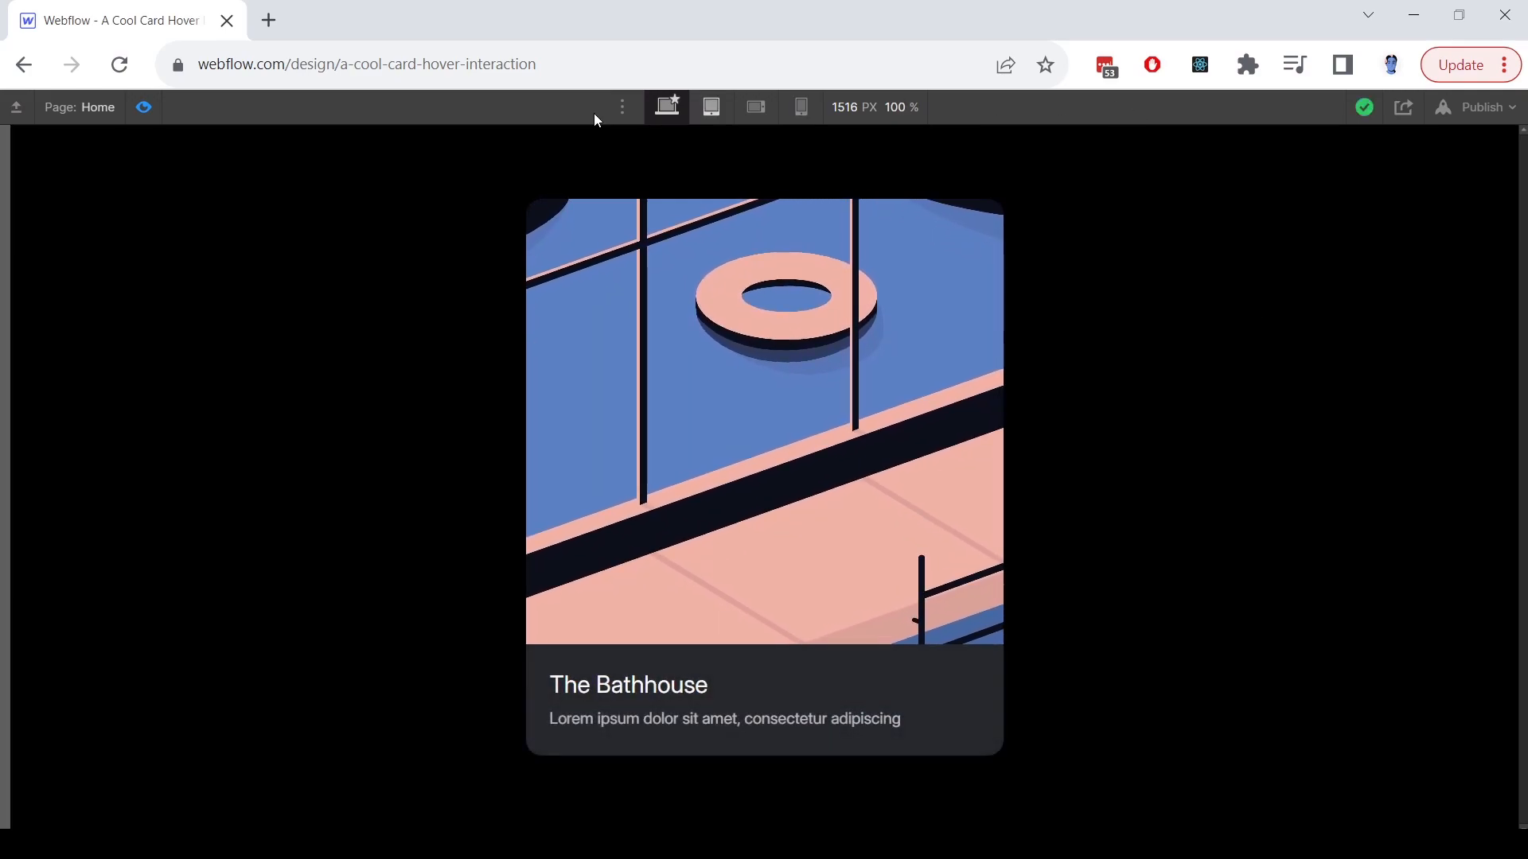
{"action": "left_click", "coordinate": [143, 110]}
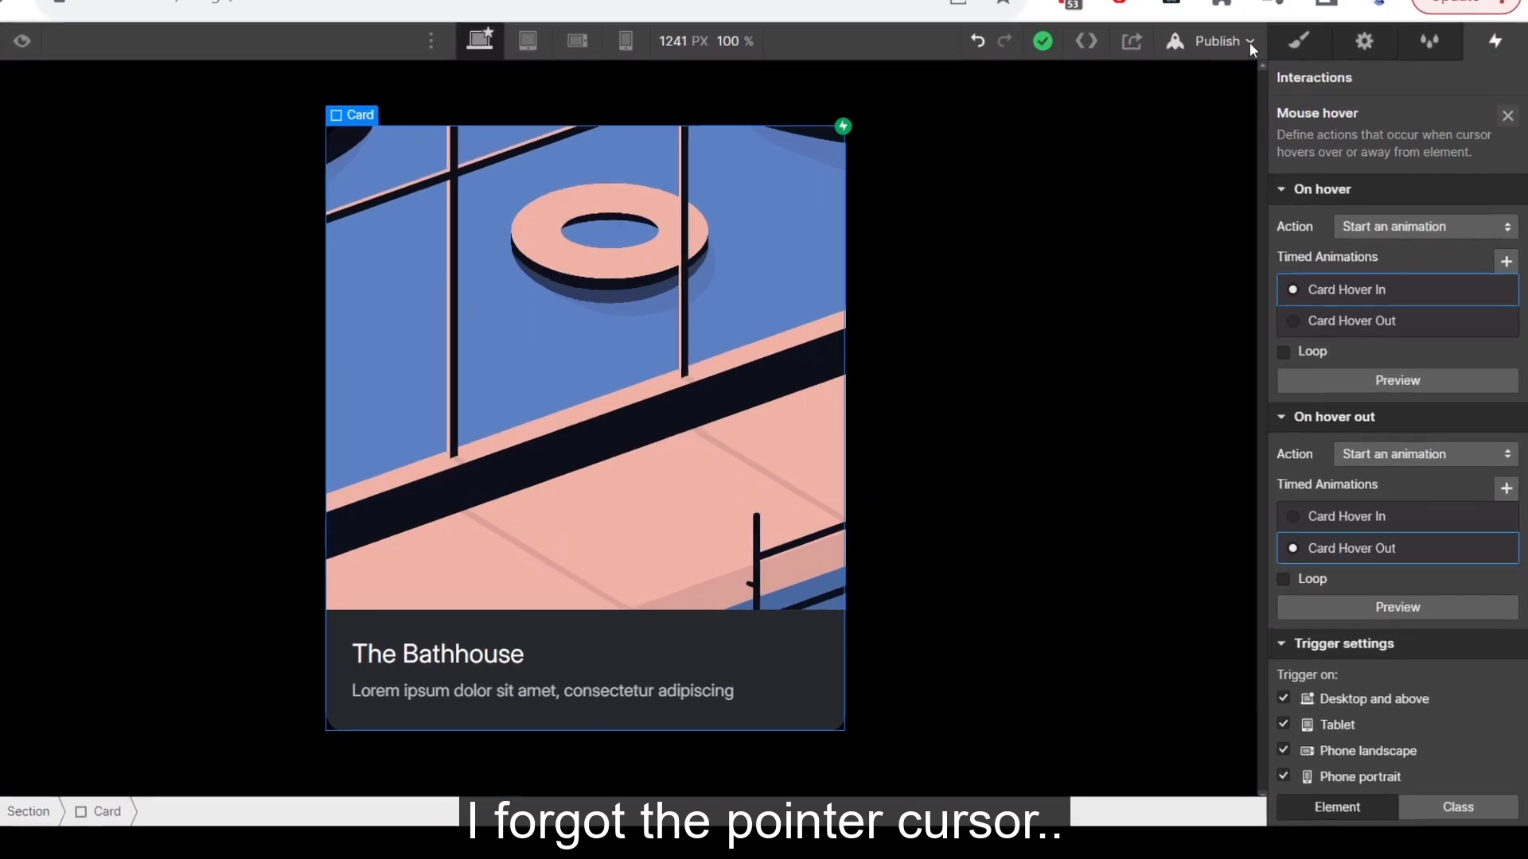
Step: Set the Card's cursor style to pointer and check it over the card in preview mode
{"action": "left_click", "coordinate": [1317, 106]}
{"action": "scroll", "coordinate": [1333, 393], "scroll_direction": "down", "scroll_amount": 15}
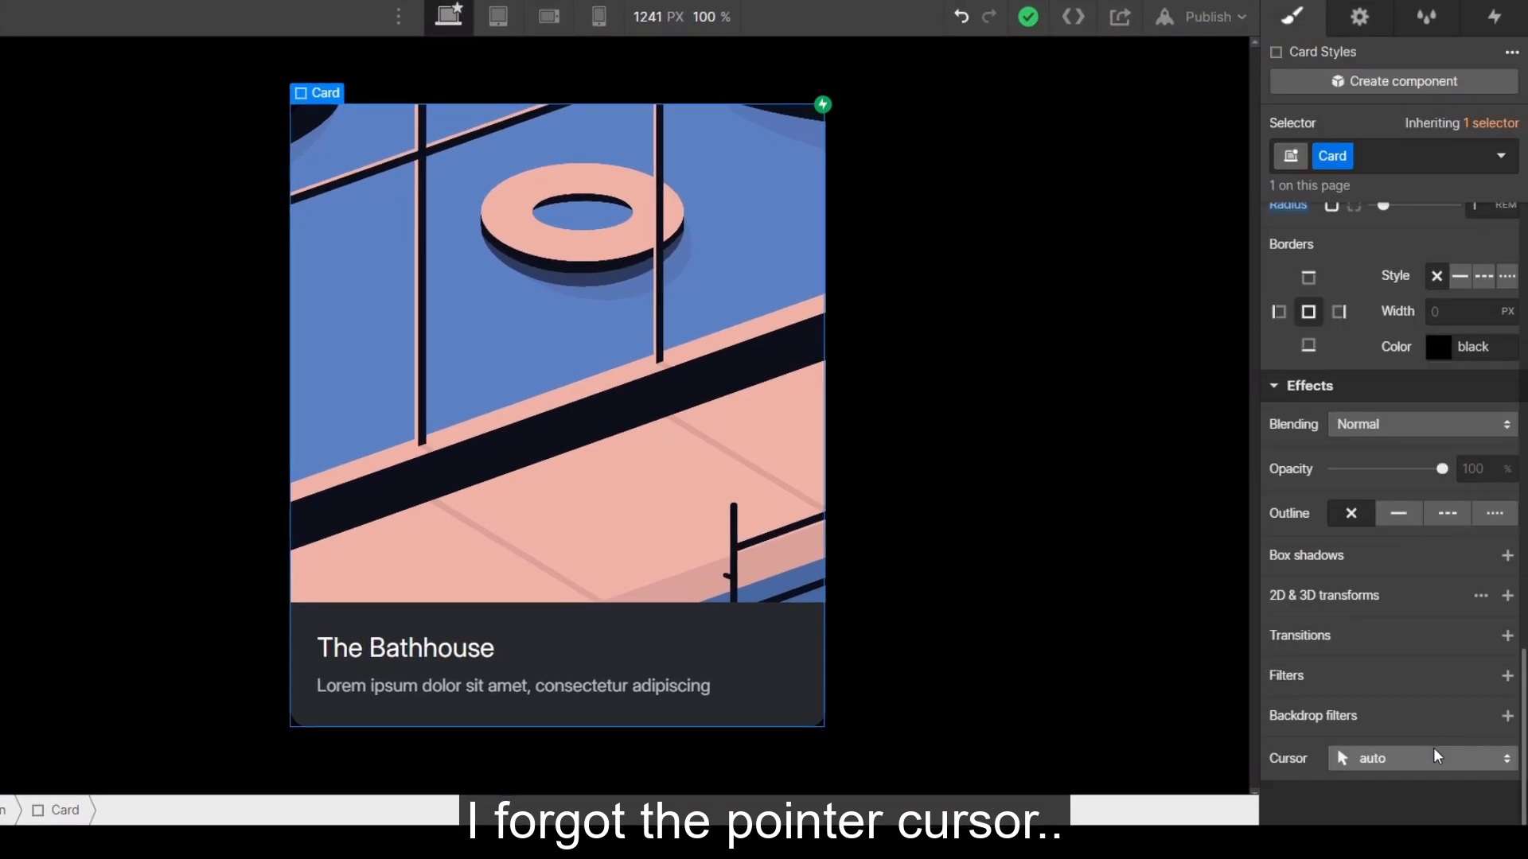
{"action": "left_click", "coordinate": [1437, 757]}
{"action": "left_click", "coordinate": [1389, 151]}
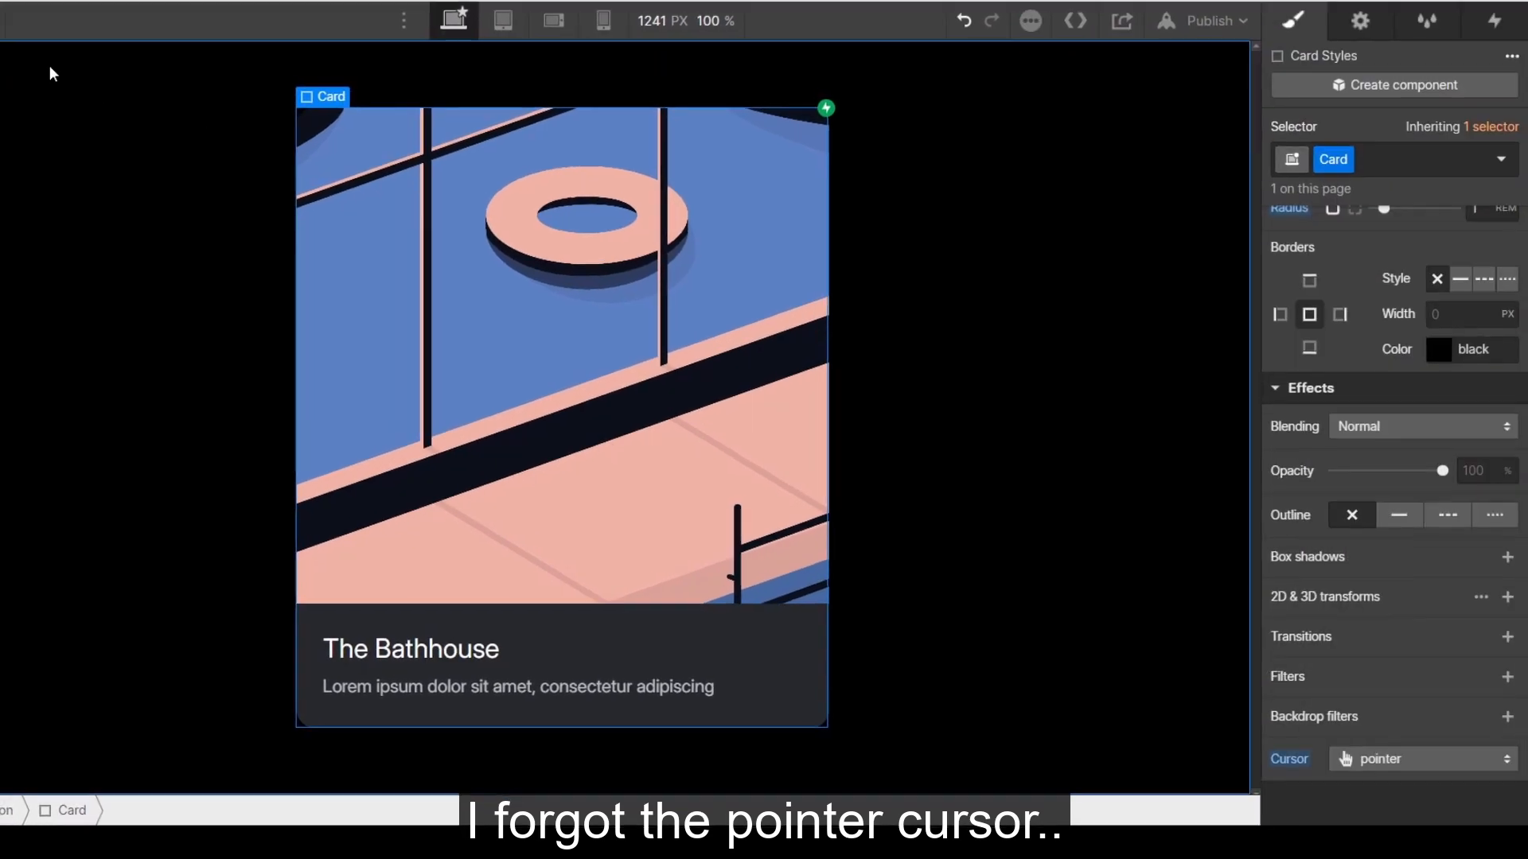
{"action": "left_click", "coordinate": [105, 82]}
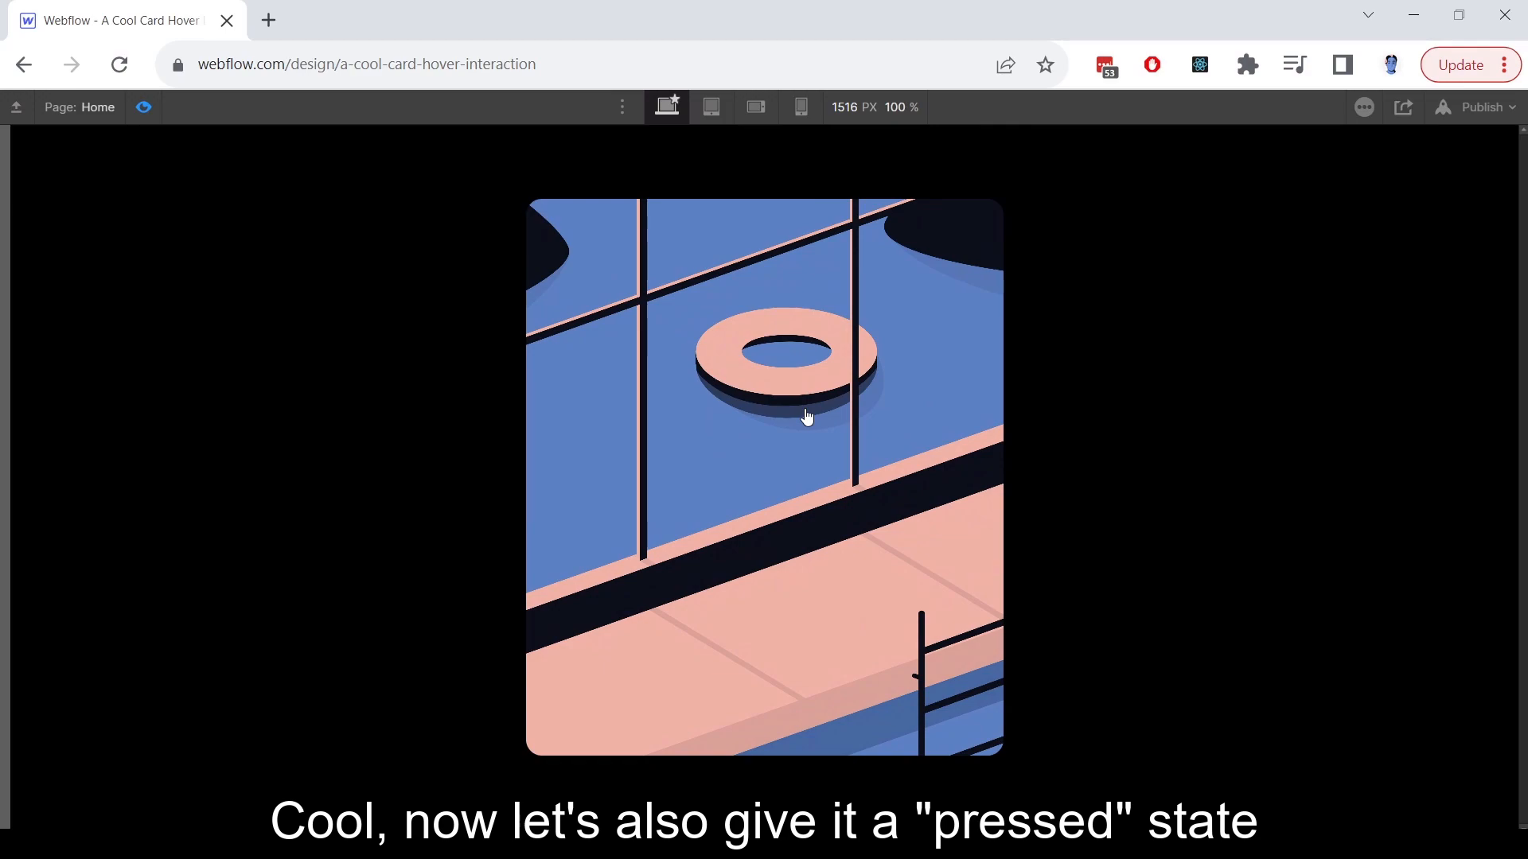
{"action": "left_click", "coordinate": [144, 107]}
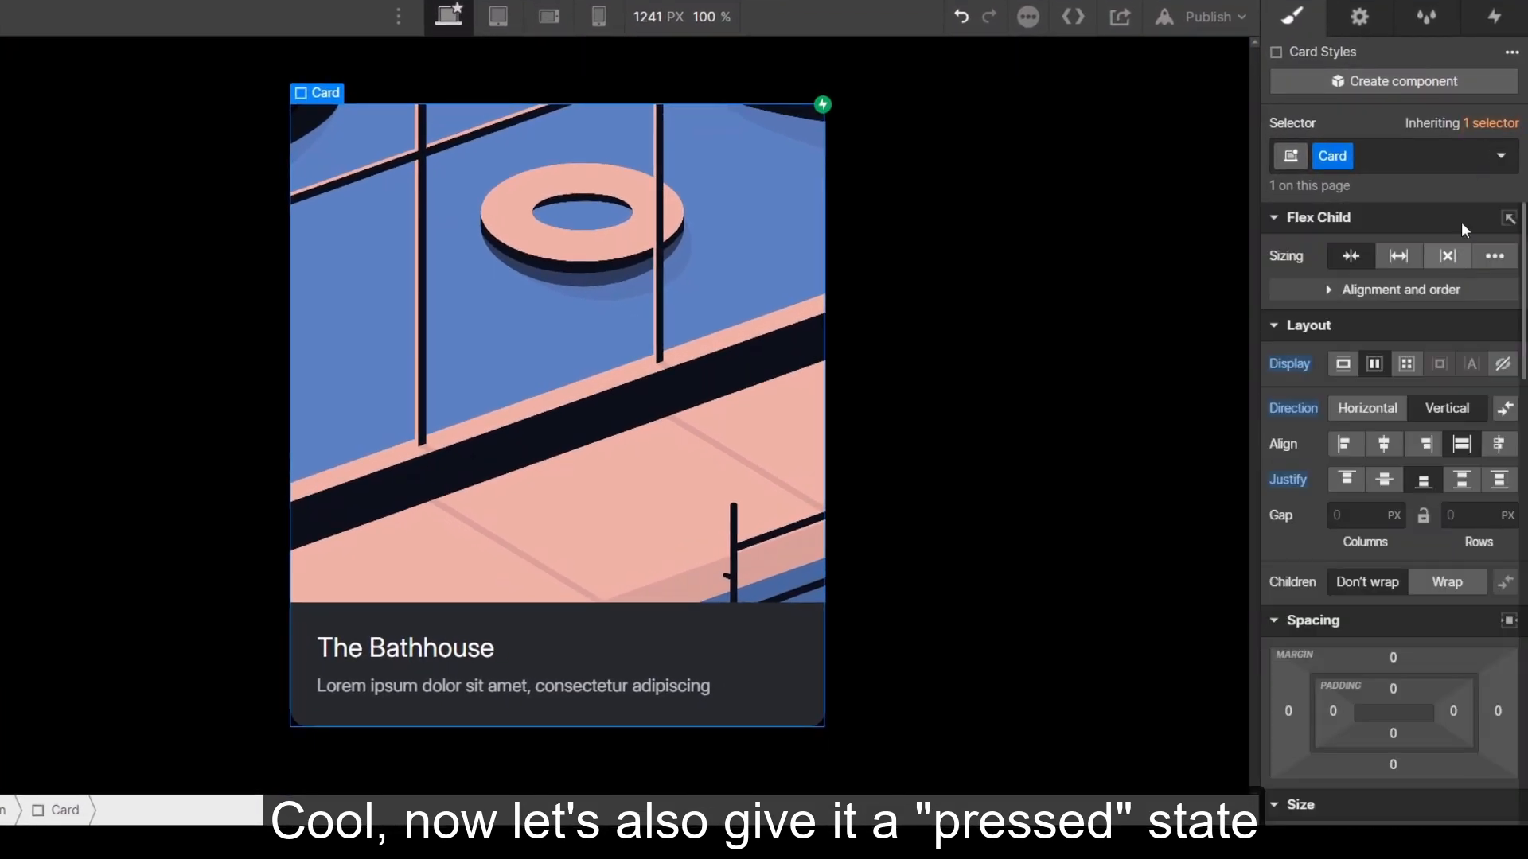
Step: Add a Scale transform of 0.975 on X and Y to the Card's Pressed state
{"action": "left_click", "coordinate": [1501, 155]}
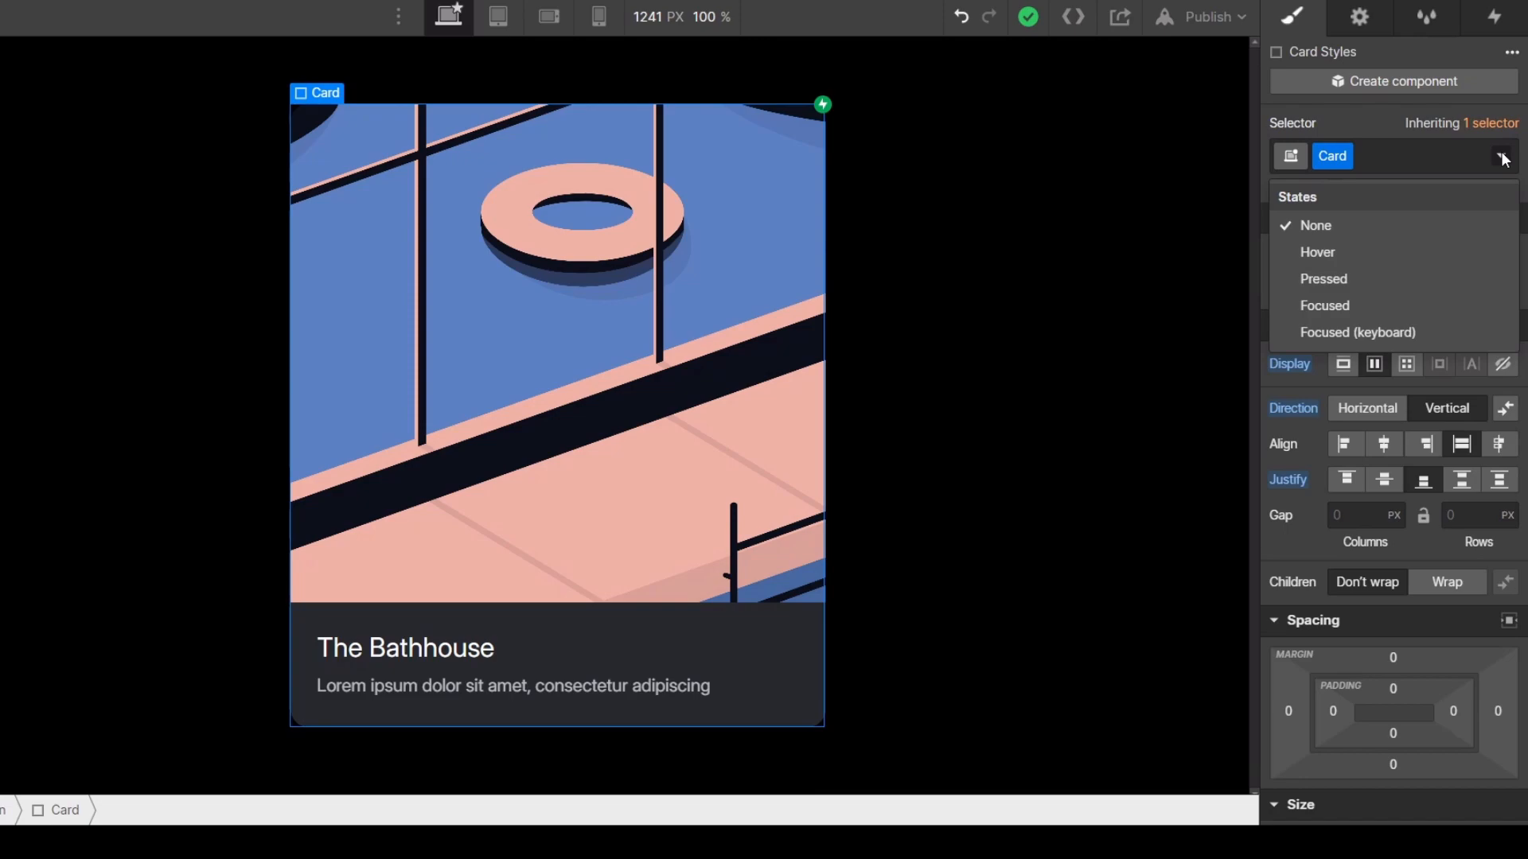
{"action": "left_click", "coordinate": [1377, 280]}
{"action": "scroll", "coordinate": [1400, 358], "scroll_direction": "down", "scroll_amount": 8}
{"action": "scroll", "coordinate": [1407, 426], "scroll_direction": "down", "scroll_amount": 10}
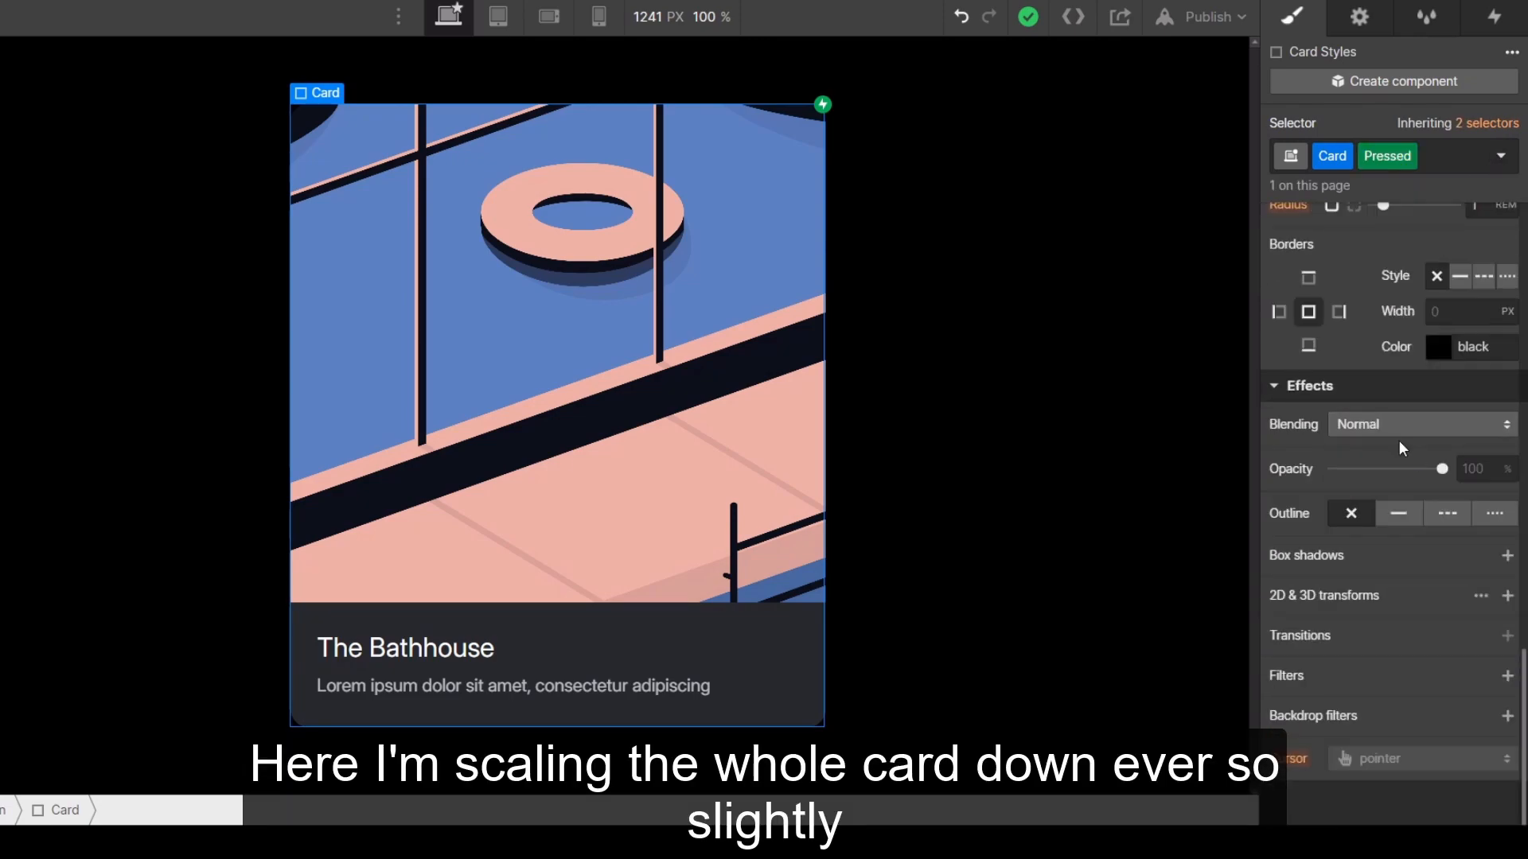
{"action": "left_click", "coordinate": [1507, 599]}
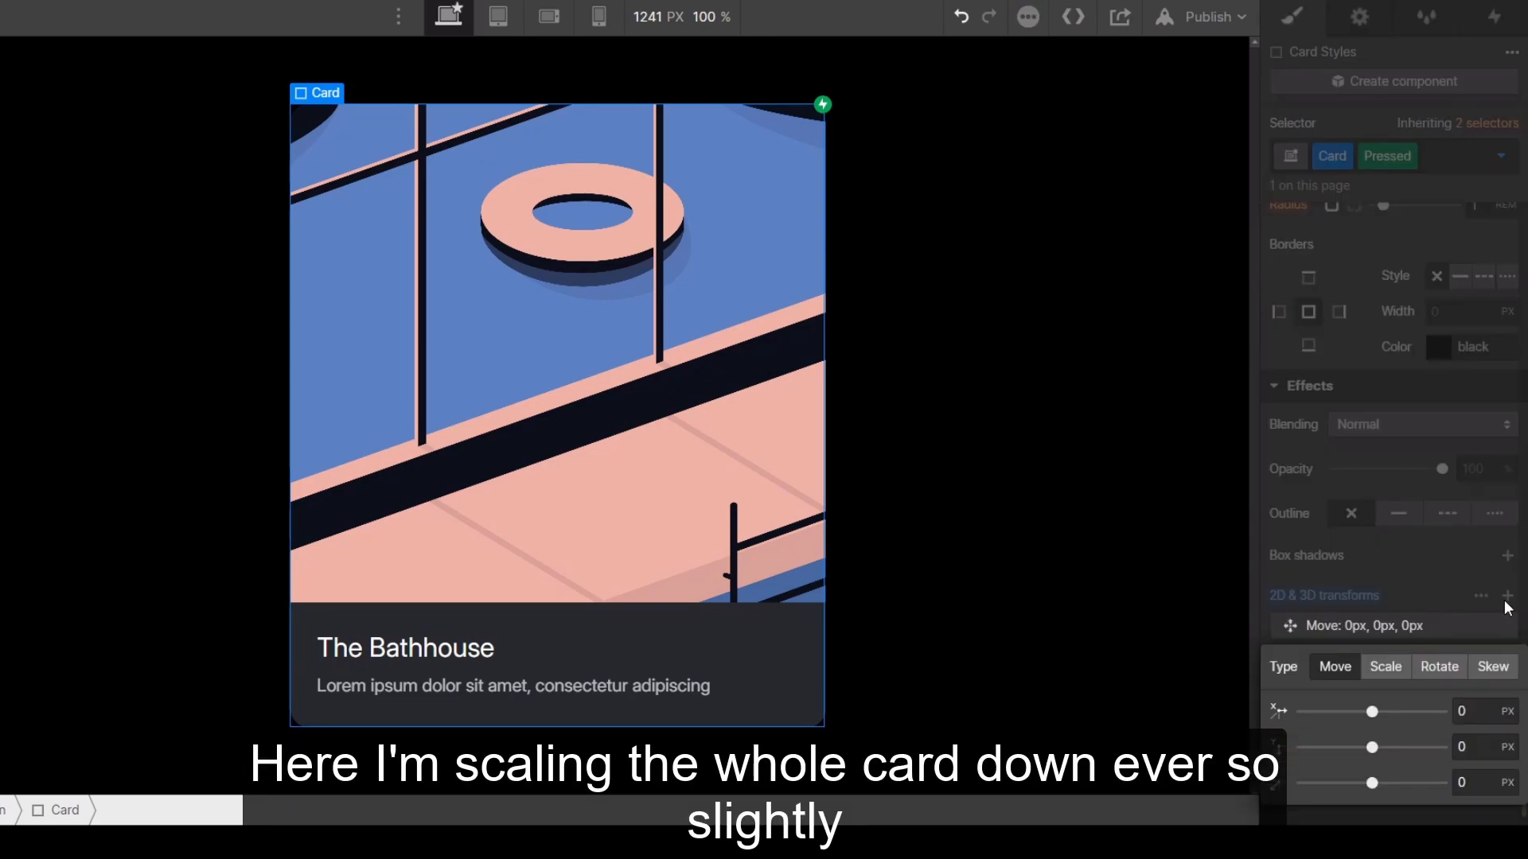
{"action": "left_click", "coordinate": [1386, 669]}
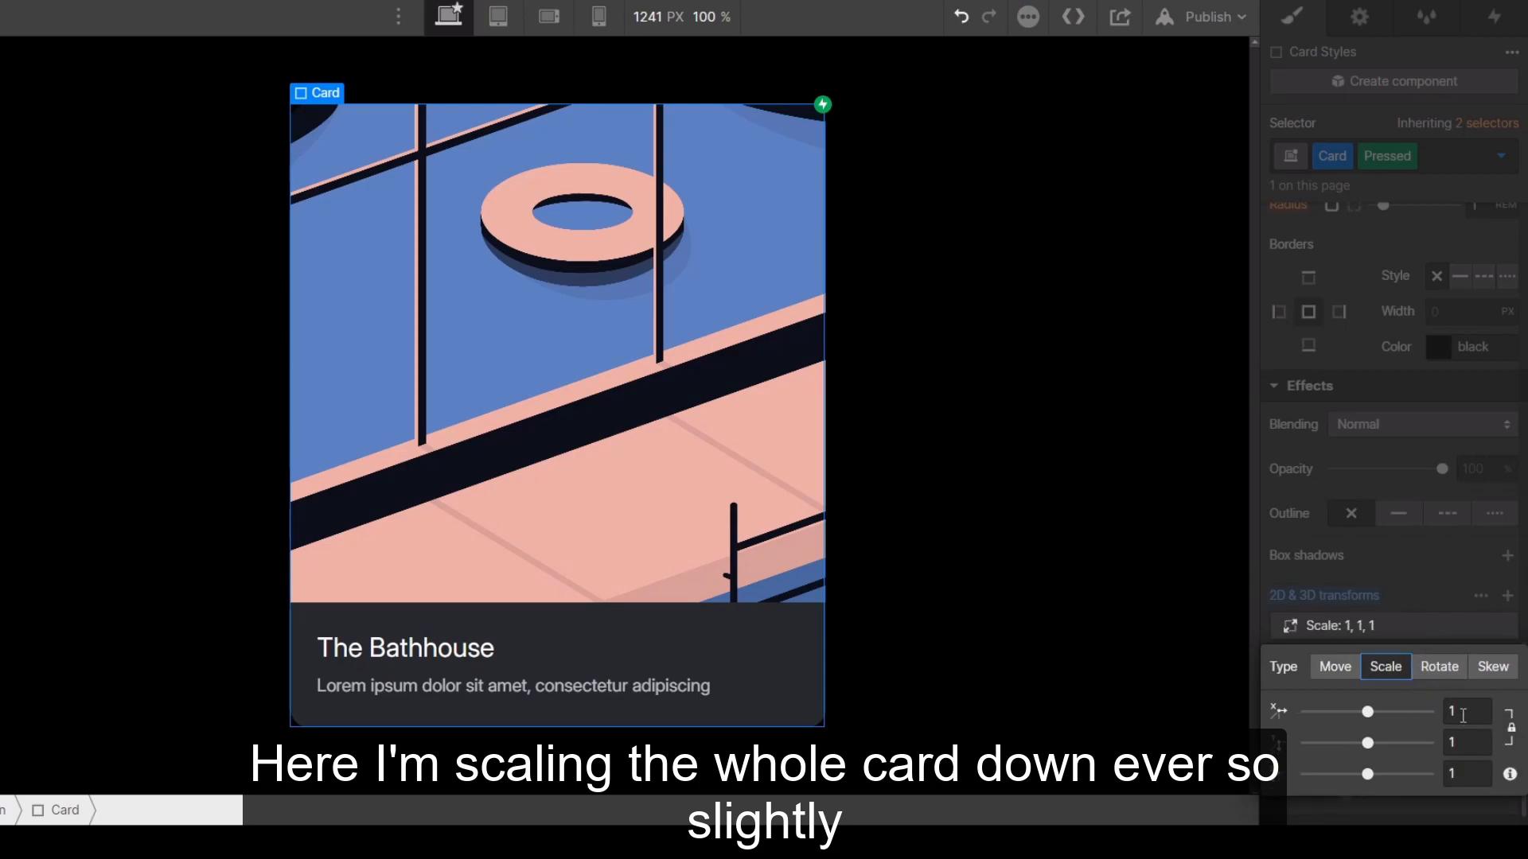
{"action": "type", "text": "0.975"}
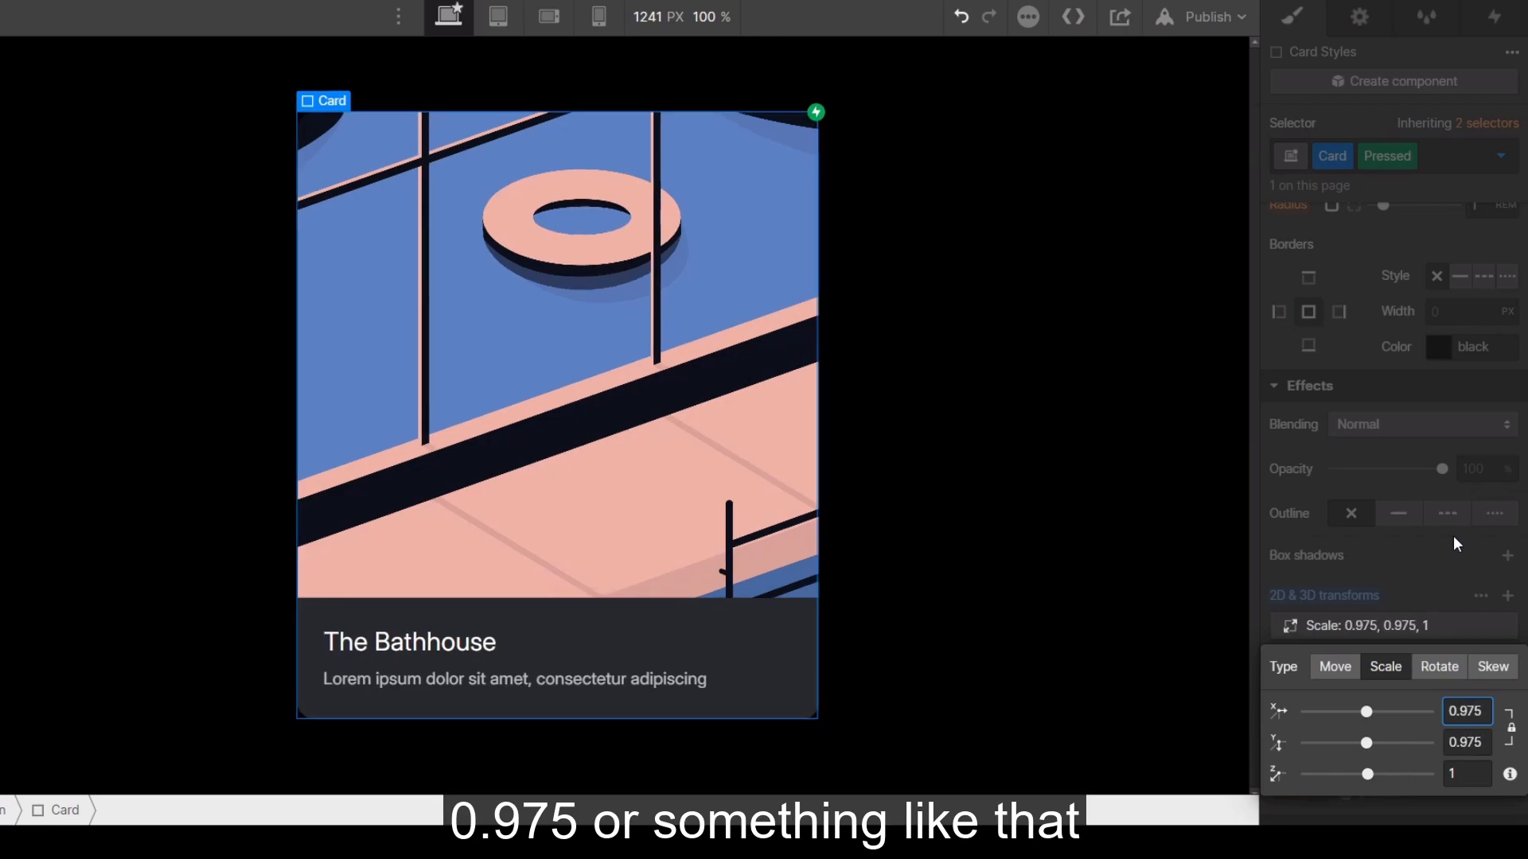
{"action": "left_click", "coordinate": [1453, 537]}
Step: Return the Card to its None state and add a Transform transition of 300 ms with Ease Out Quart easing
{"action": "left_click", "coordinate": [1495, 162]}
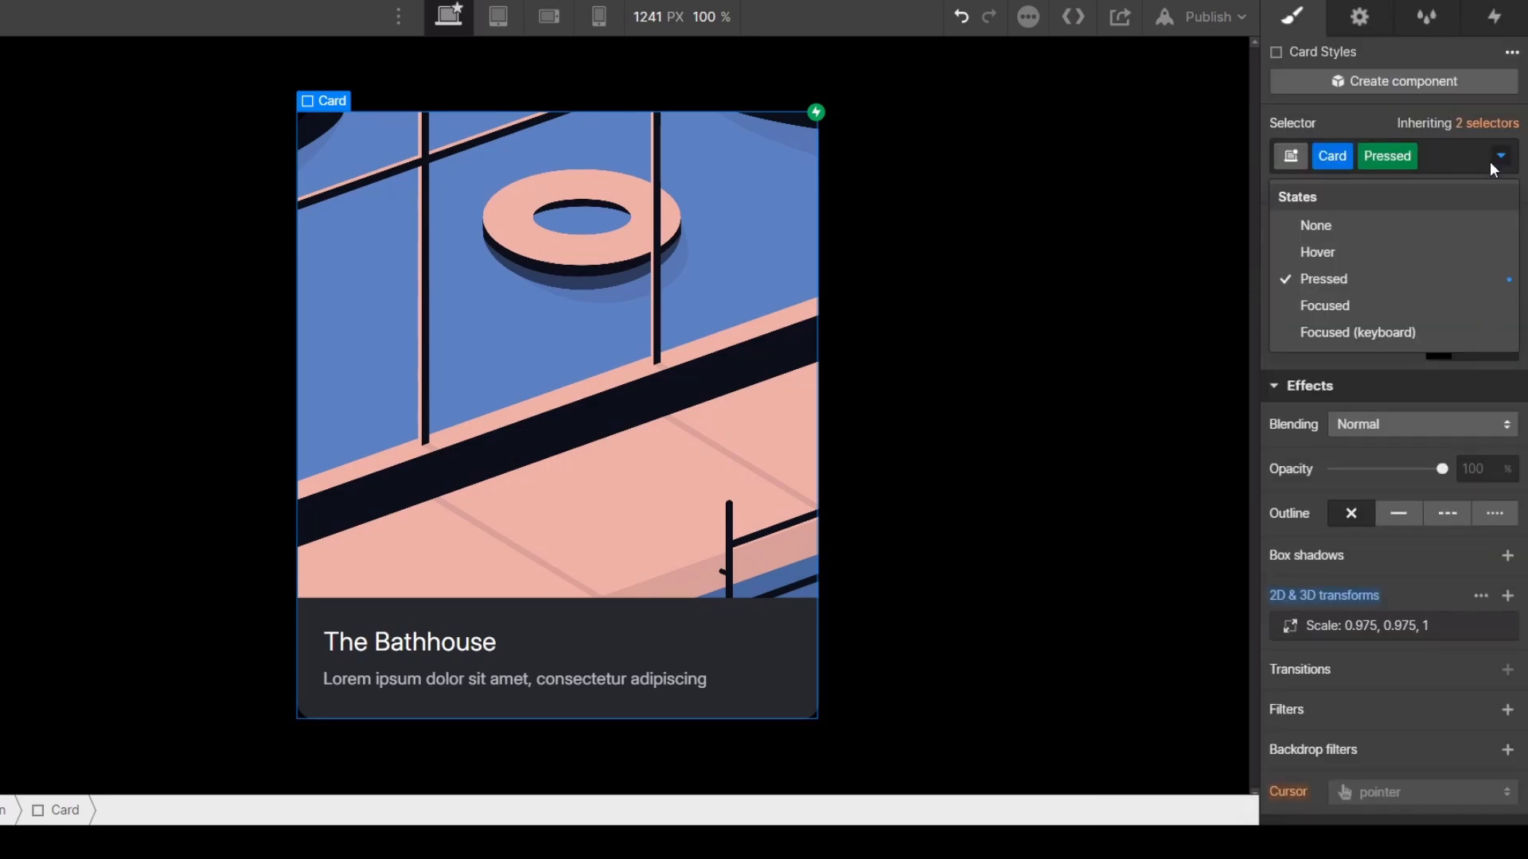
{"action": "left_click", "coordinate": [1408, 228]}
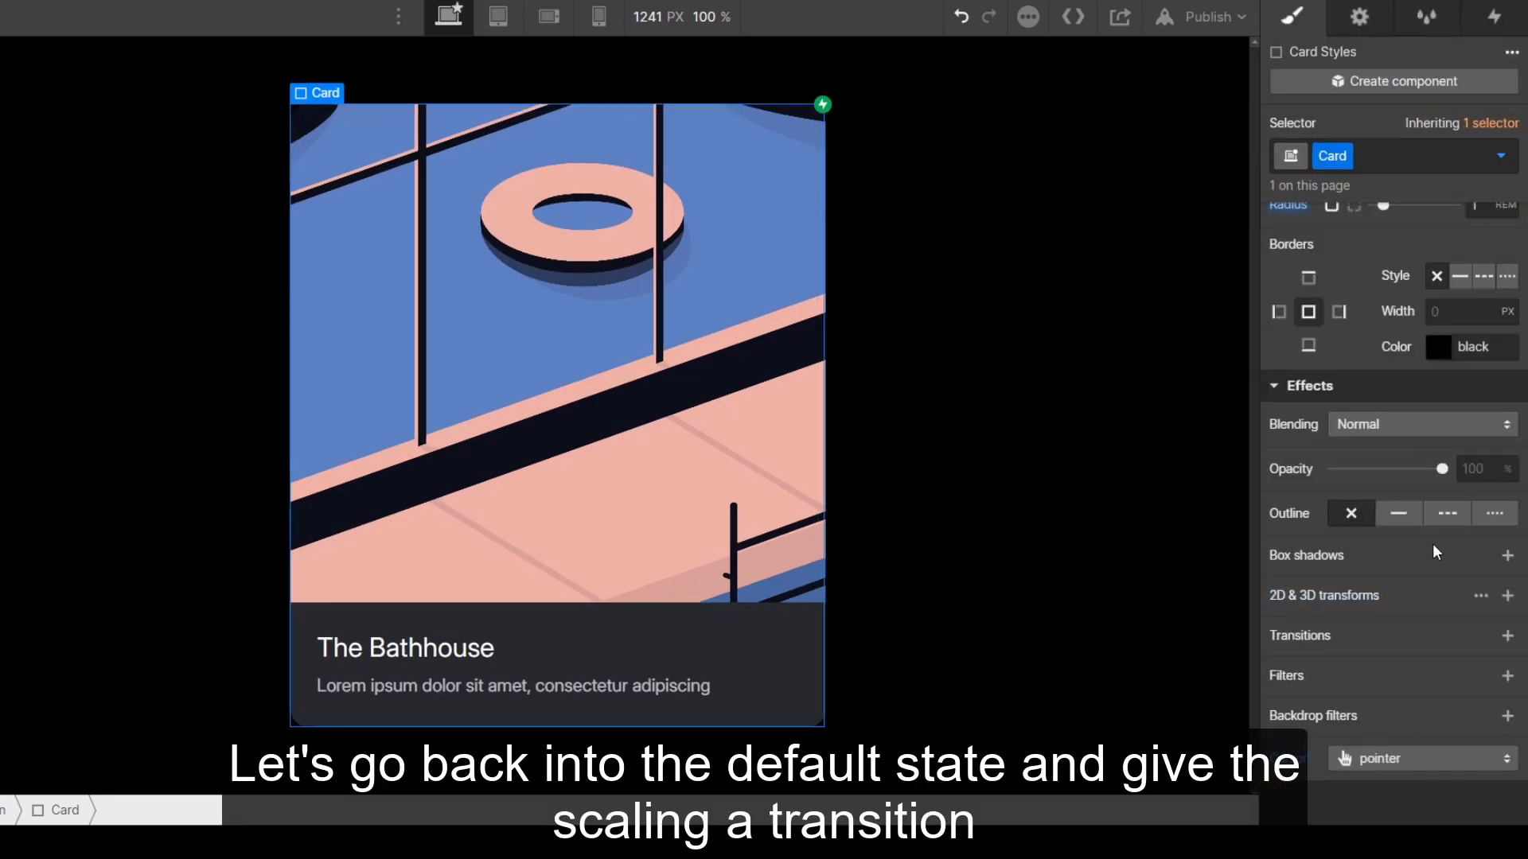
{"action": "left_click", "coordinate": [1507, 635]}
{"action": "left_click", "coordinate": [1421, 707]}
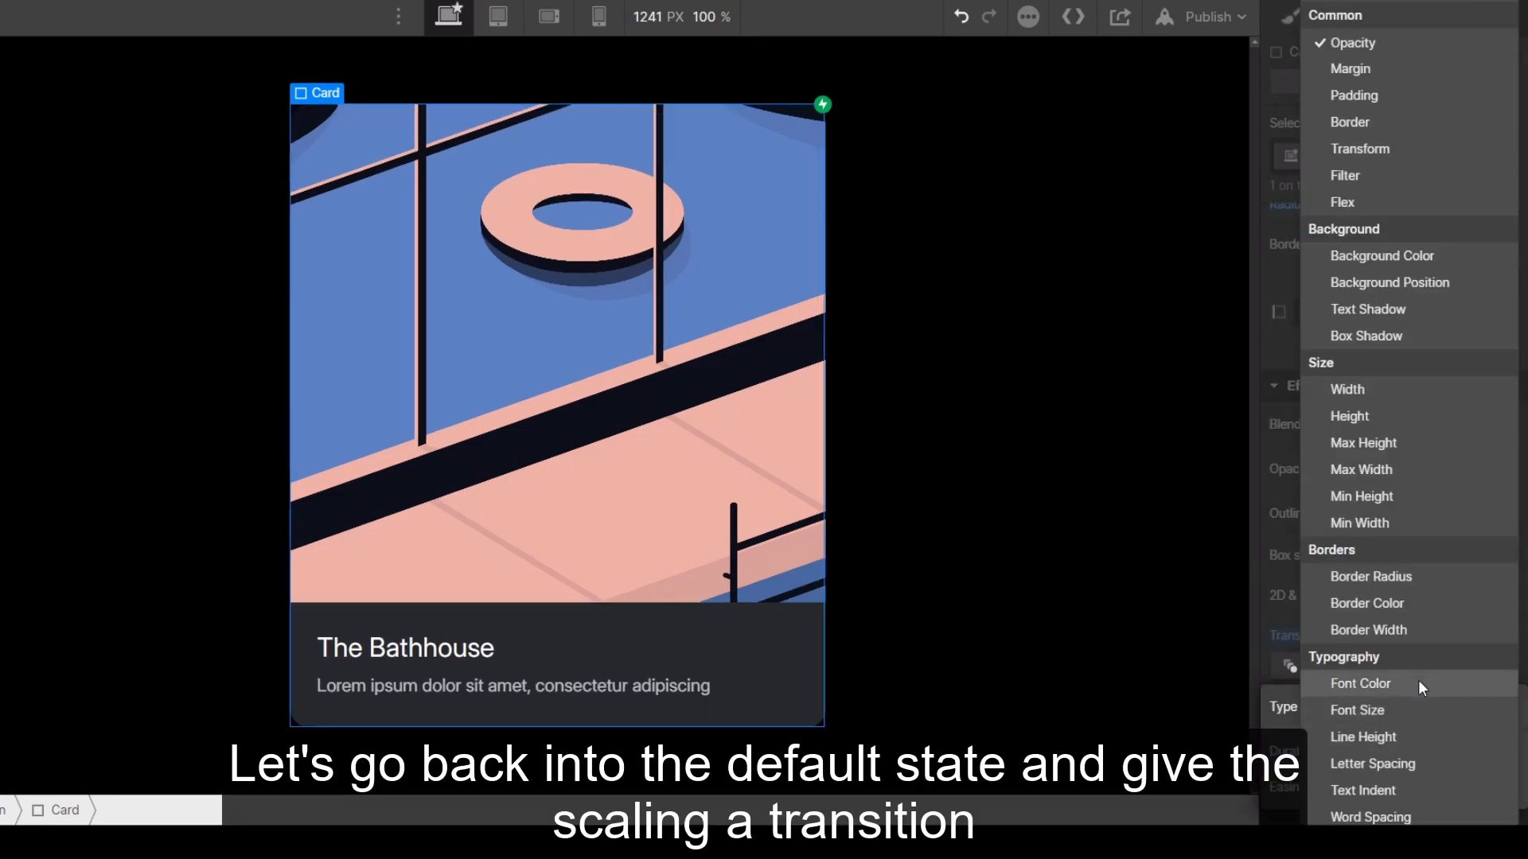
{"action": "left_click", "coordinate": [1393, 149]}
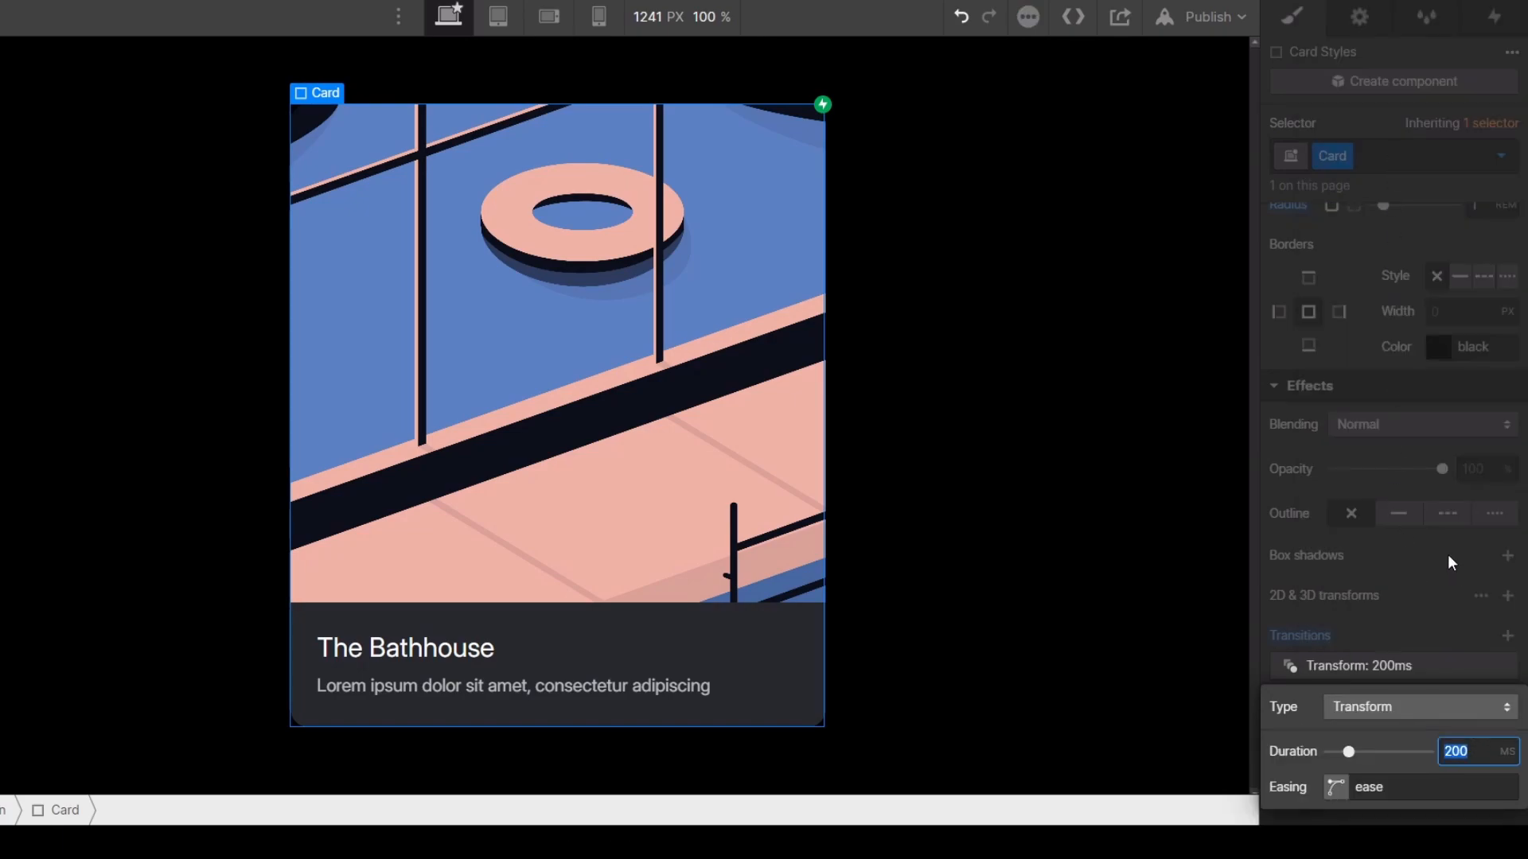
{"action": "left_click", "coordinate": [1333, 789]}
{"action": "left_click", "coordinate": [910, 740]}
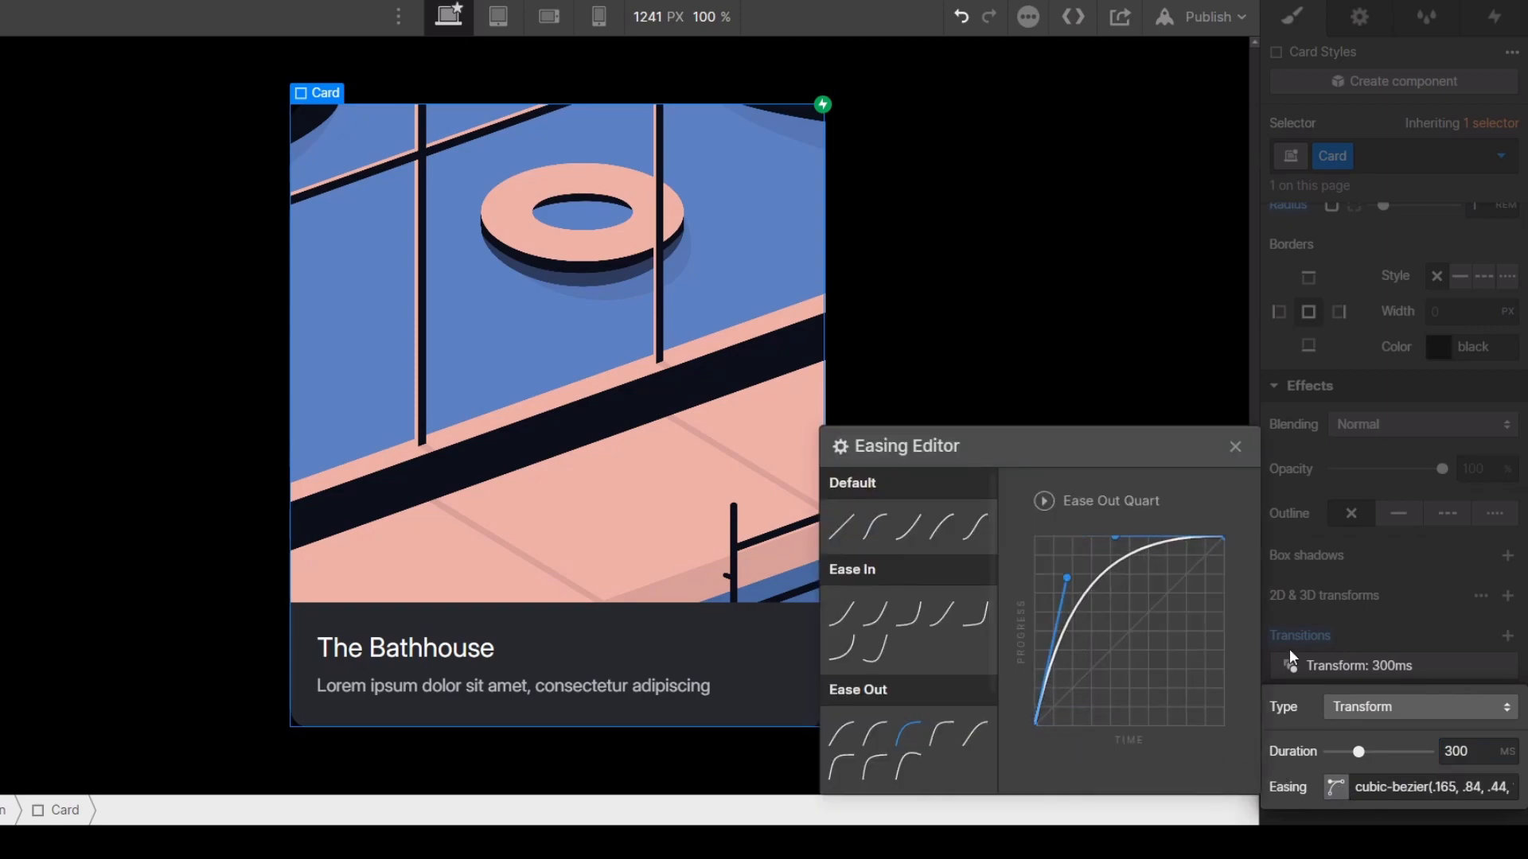
{"action": "left_click", "coordinate": [1449, 561]}
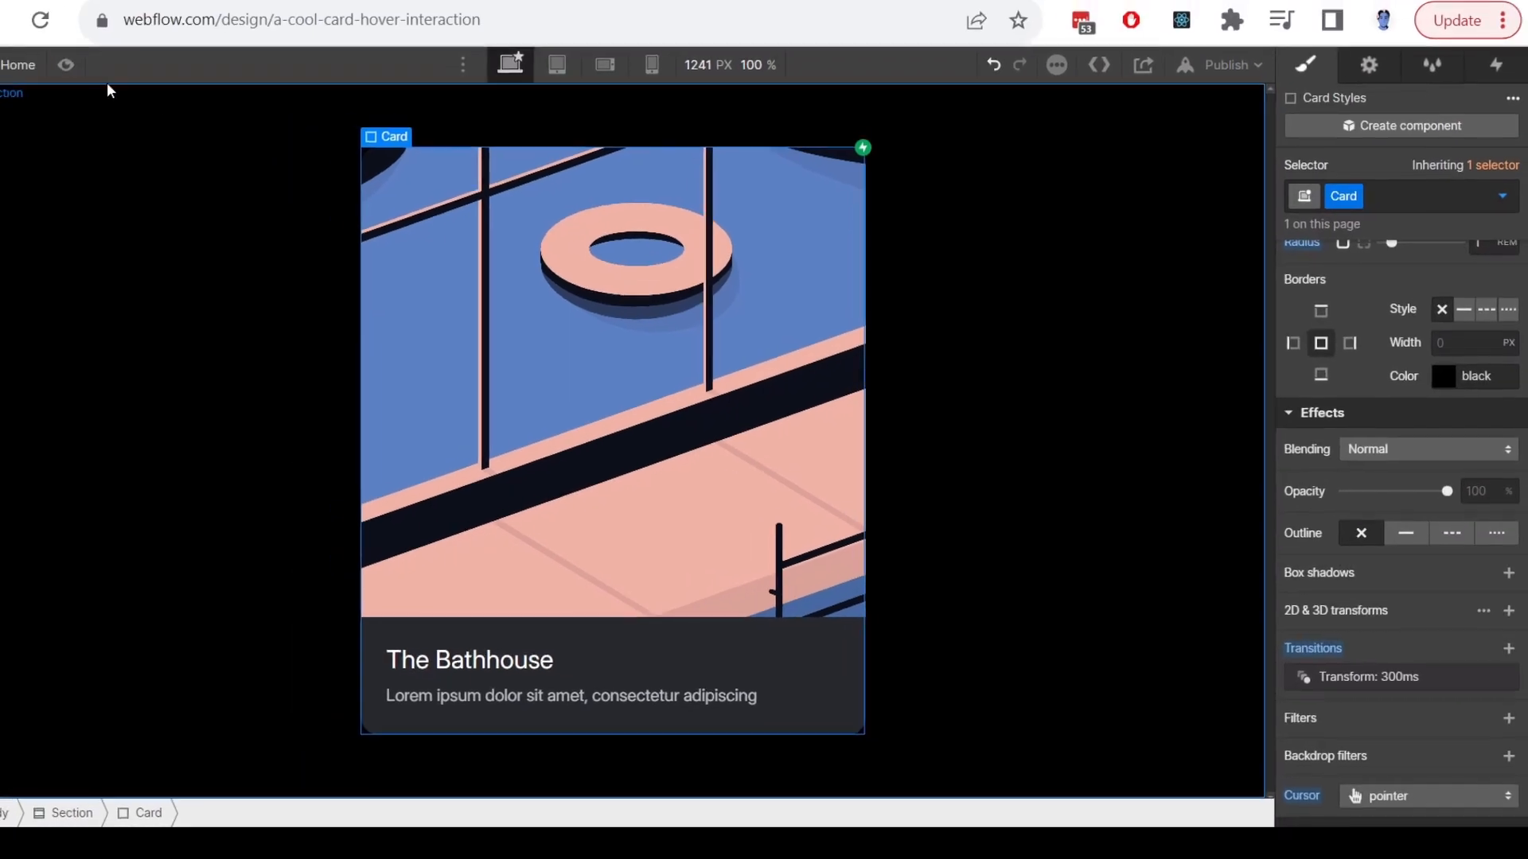
Step: Test the card's hover animation and pressed scaling in preview mode and return to the design view
{"action": "left_click", "coordinate": [153, 109]}
{"action": "mouse_move", "coordinate": [838, 368]}
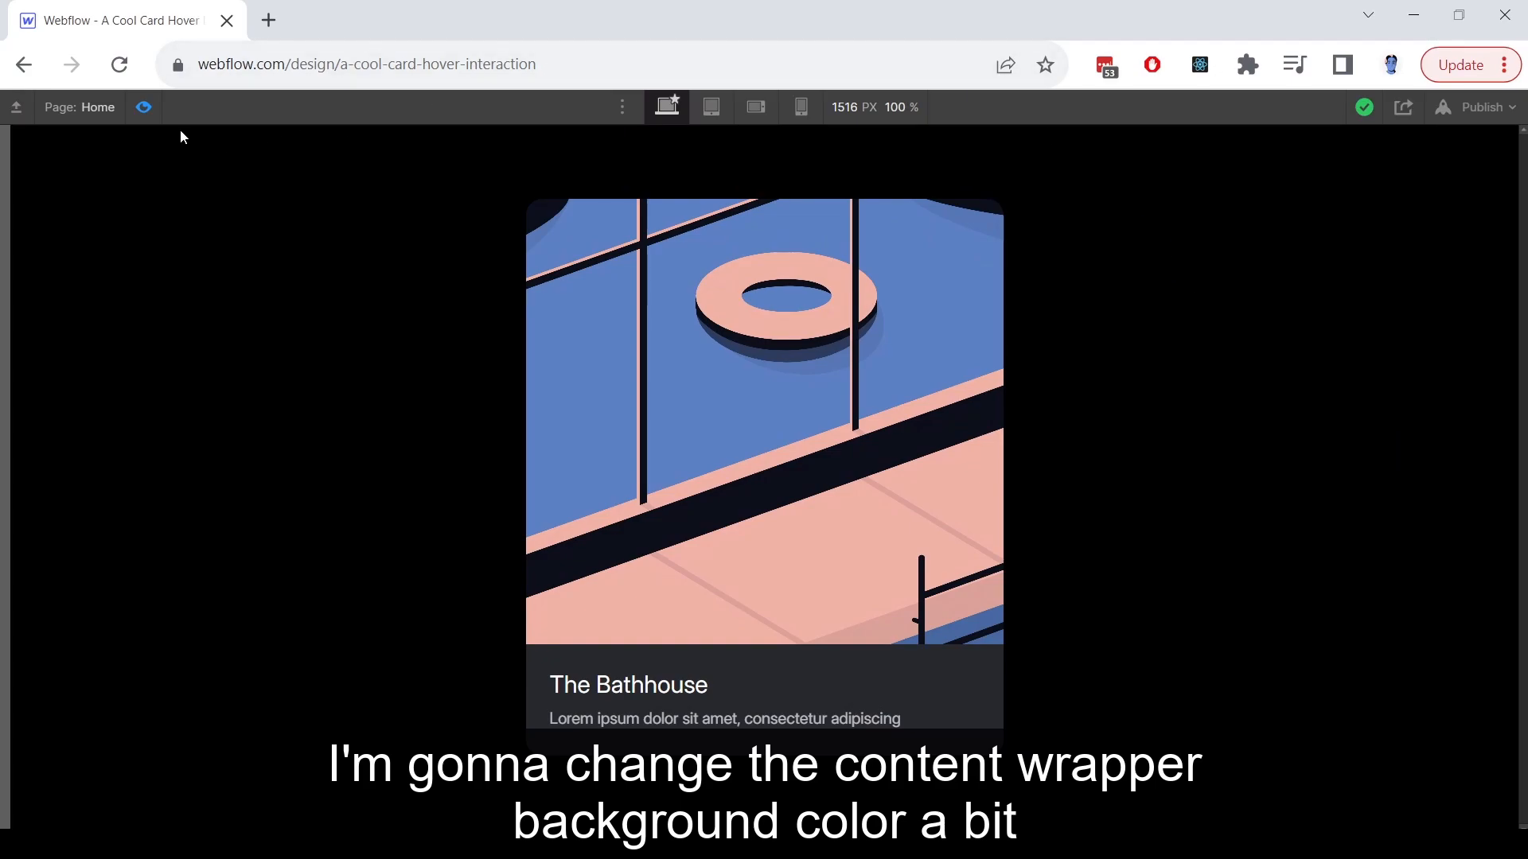
{"action": "left_click", "coordinate": [142, 108]}
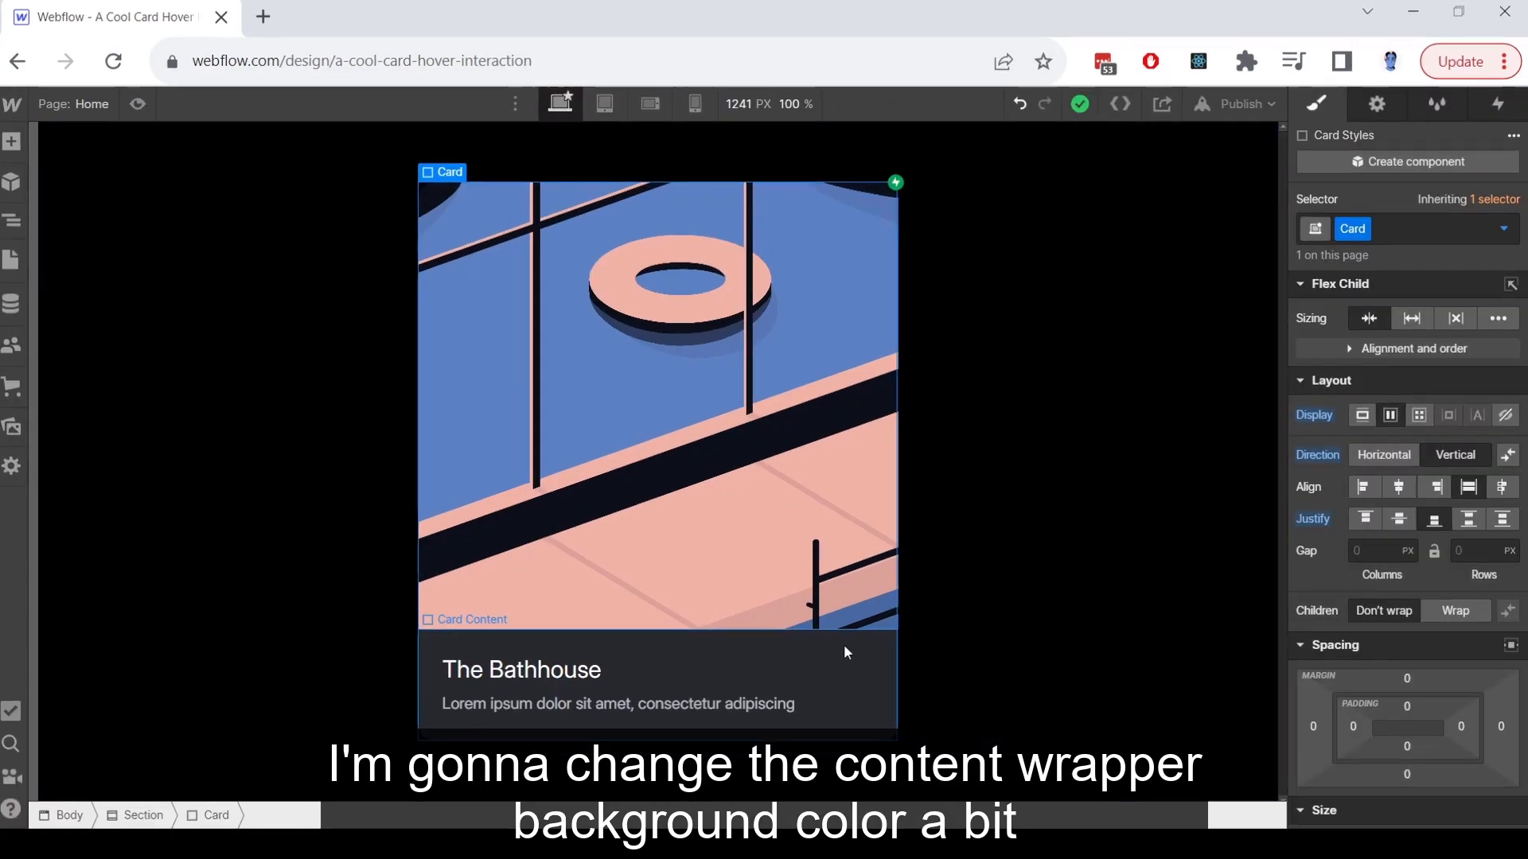
Step: Change the Card Content's background color to the more bluish #22252c and check the finished card in preview mode
{"action": "left_click", "coordinate": [842, 653]}
{"action": "scroll", "coordinate": [1526, 582], "scroll_direction": "down", "scroll_amount": 5}
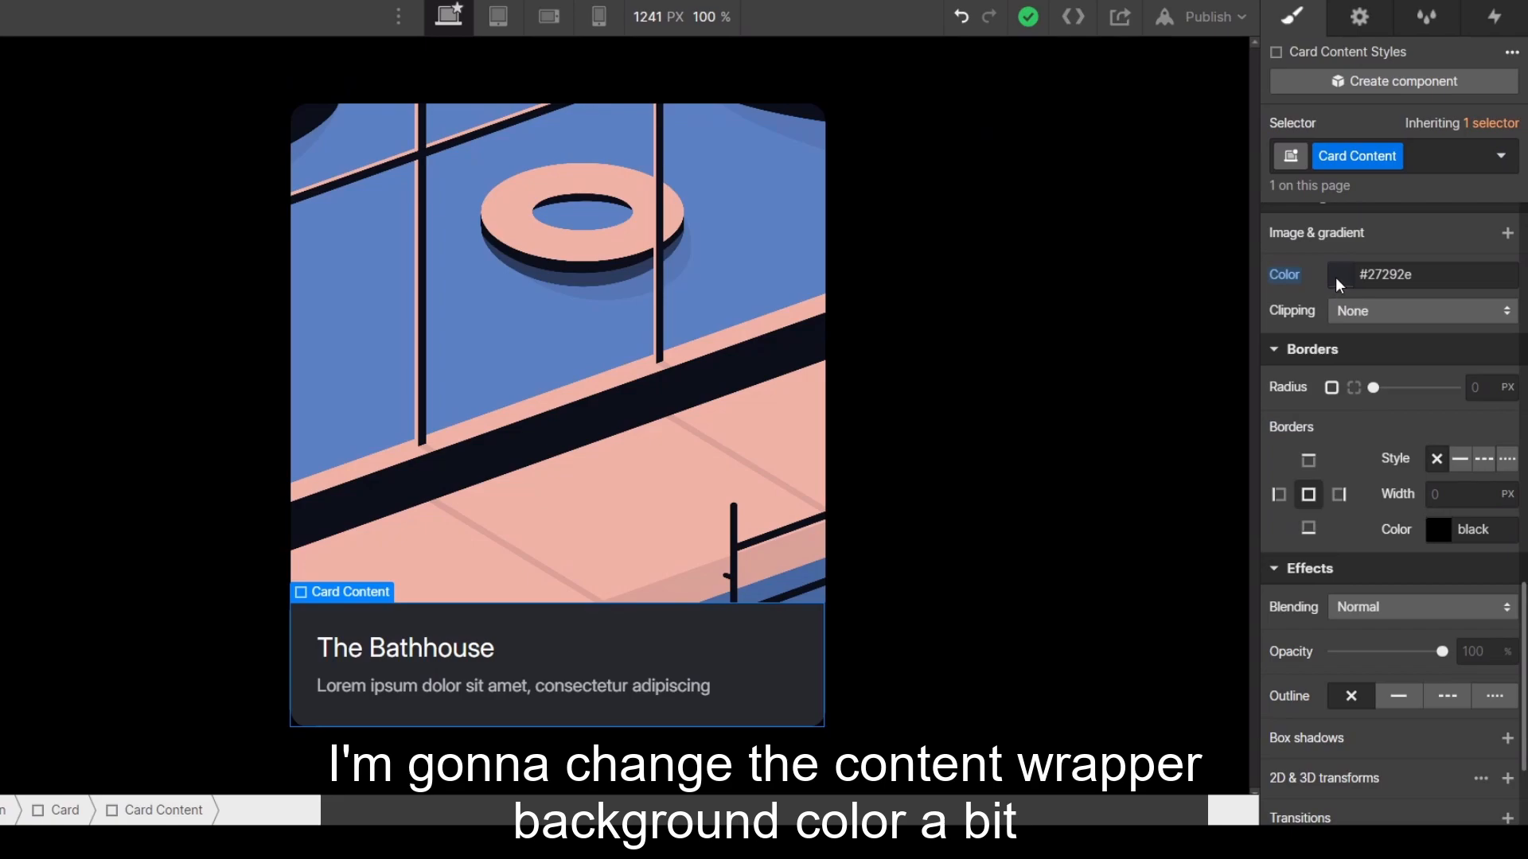
{"action": "left_click", "coordinate": [1336, 277]}
{"action": "left_click", "coordinate": [1326, 440]}
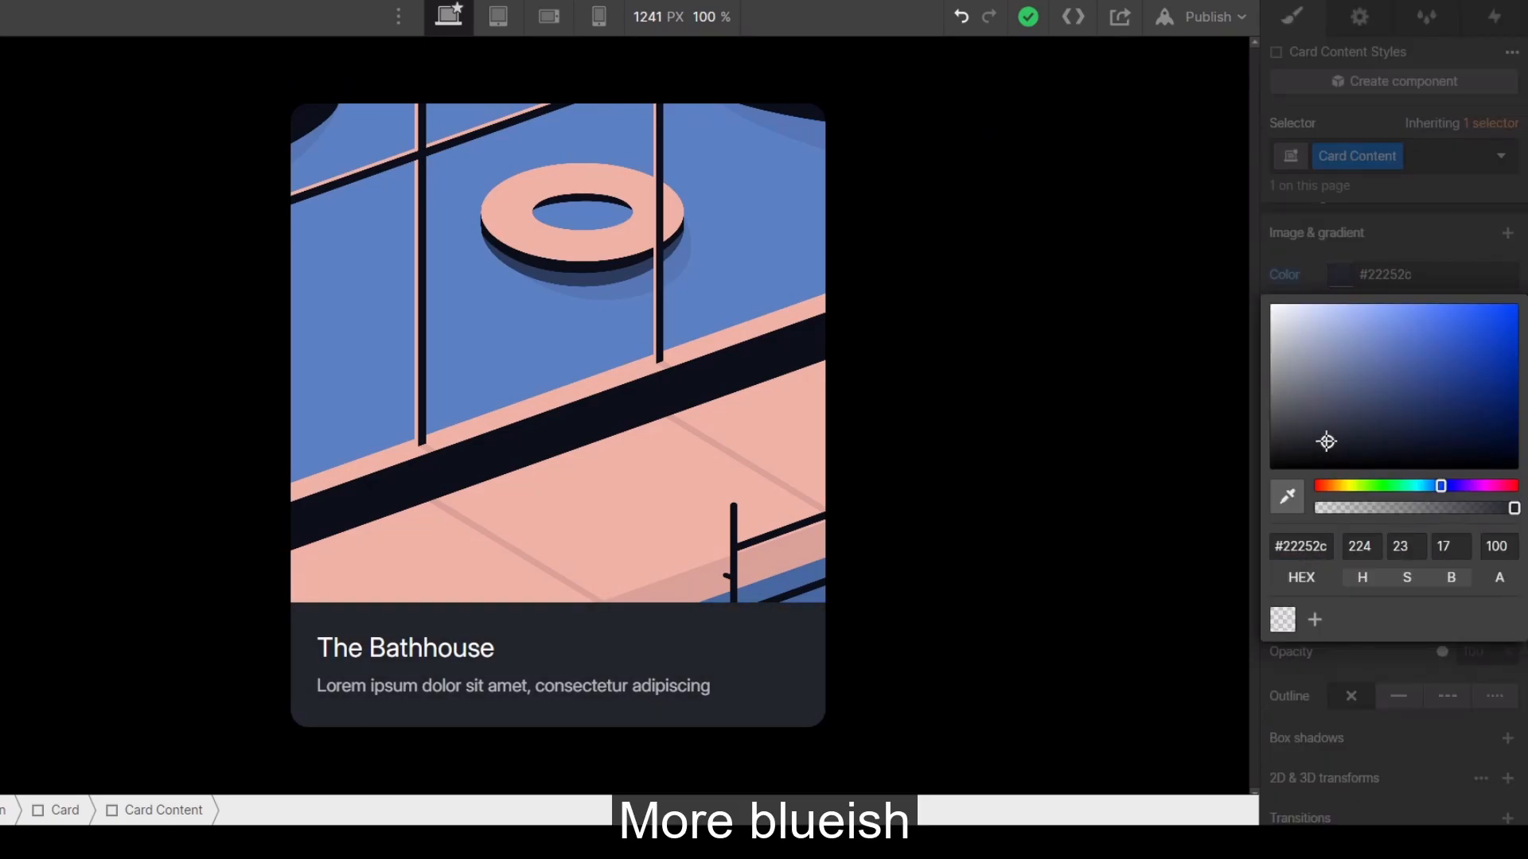
{"action": "left_click", "coordinate": [1457, 177]}
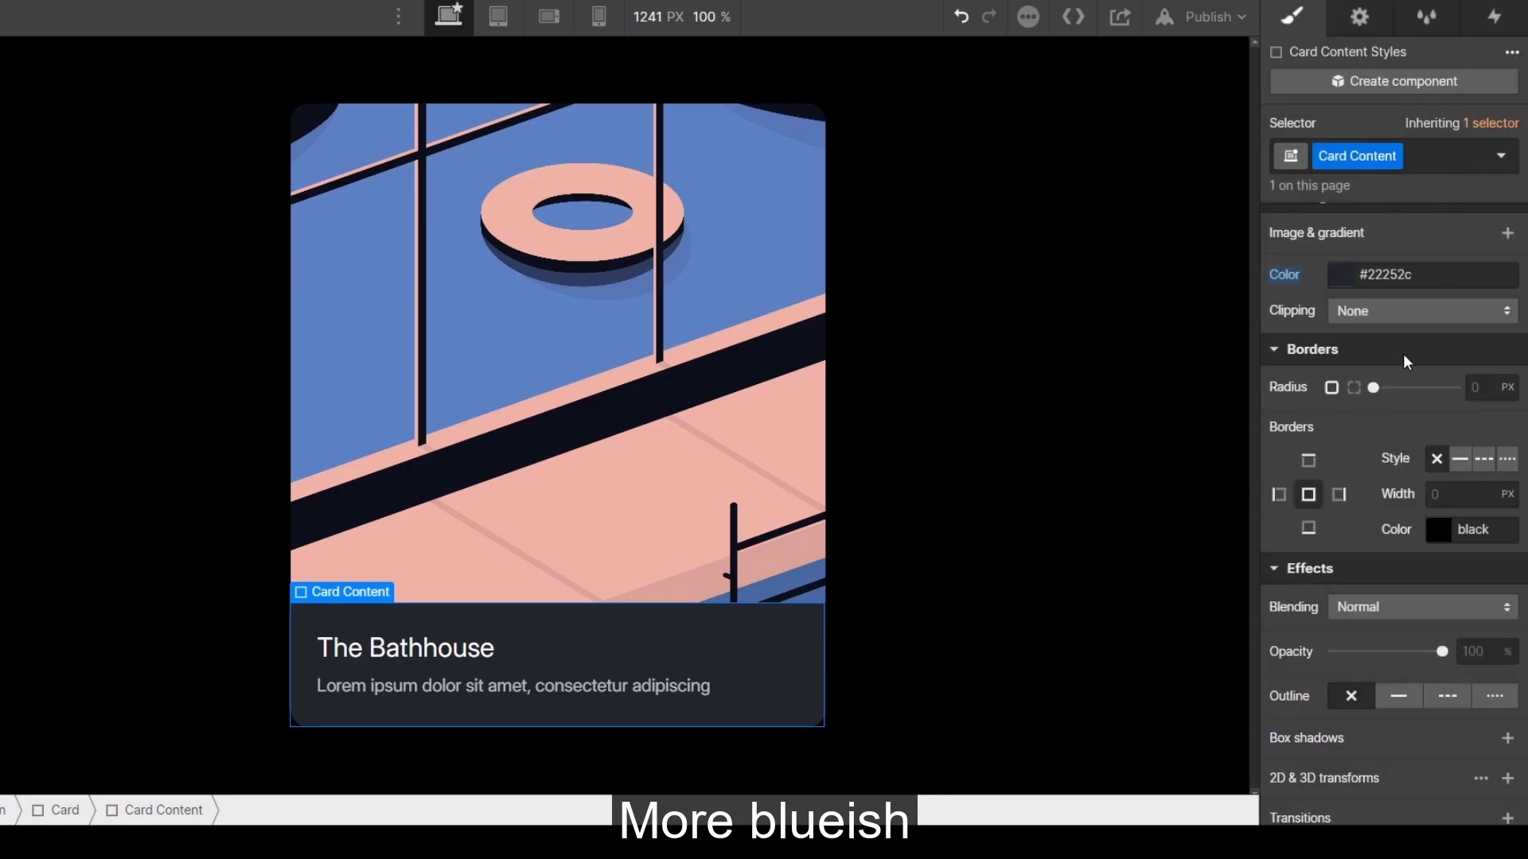
{"action": "scroll", "coordinate": [1469, 474], "scroll_direction": "up", "scroll_amount": 10}
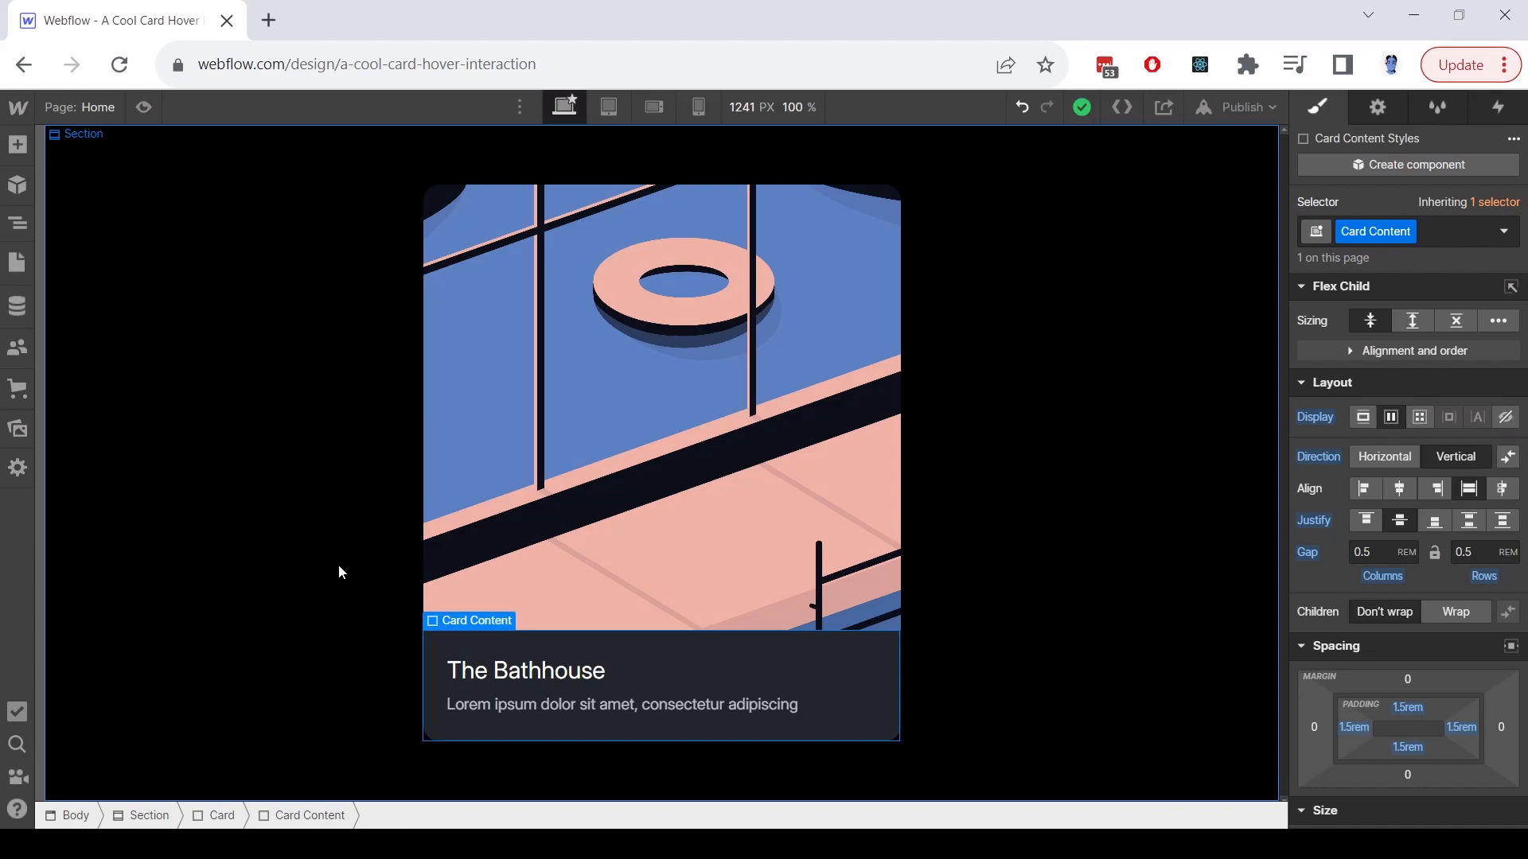
{"action": "left_click", "coordinate": [143, 106]}
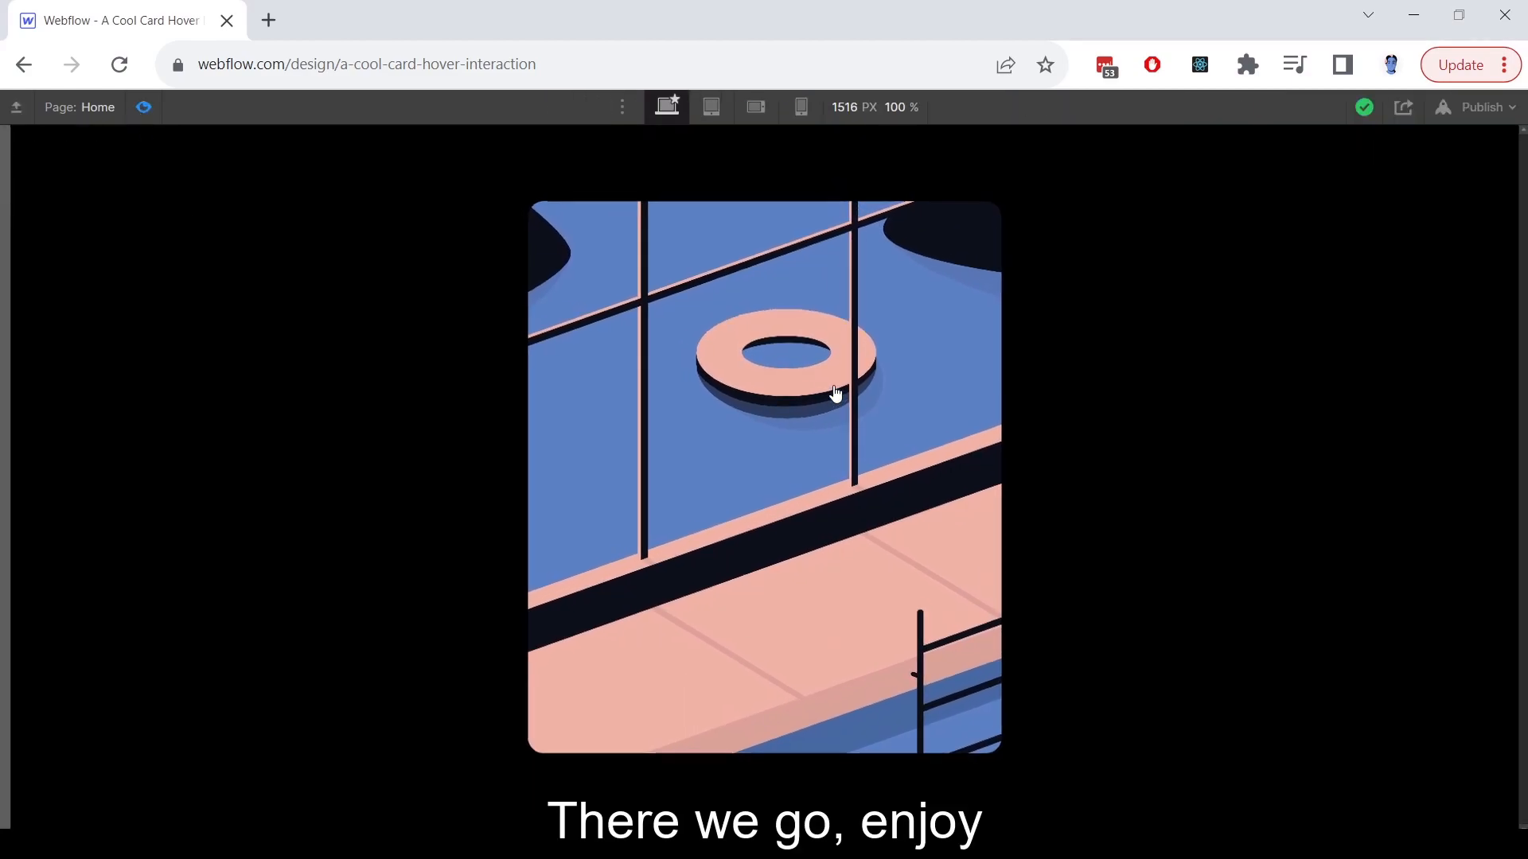